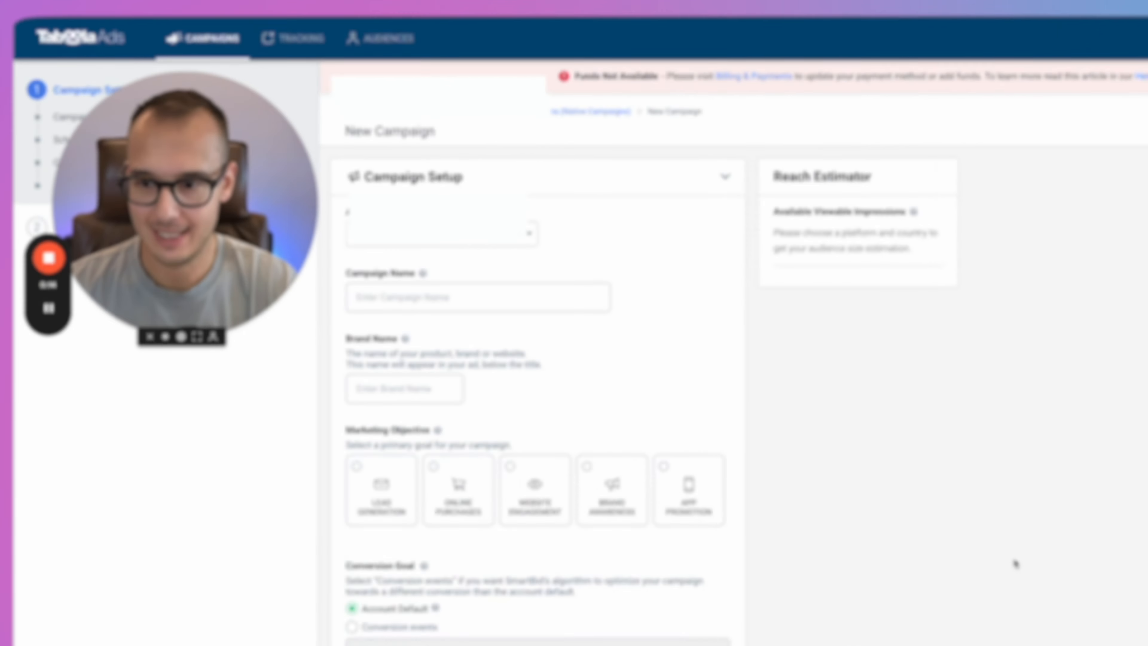
Step: Name the campaign "02.01 // US - MOB&TAB - Testcampaign"
left_click(346, 225)
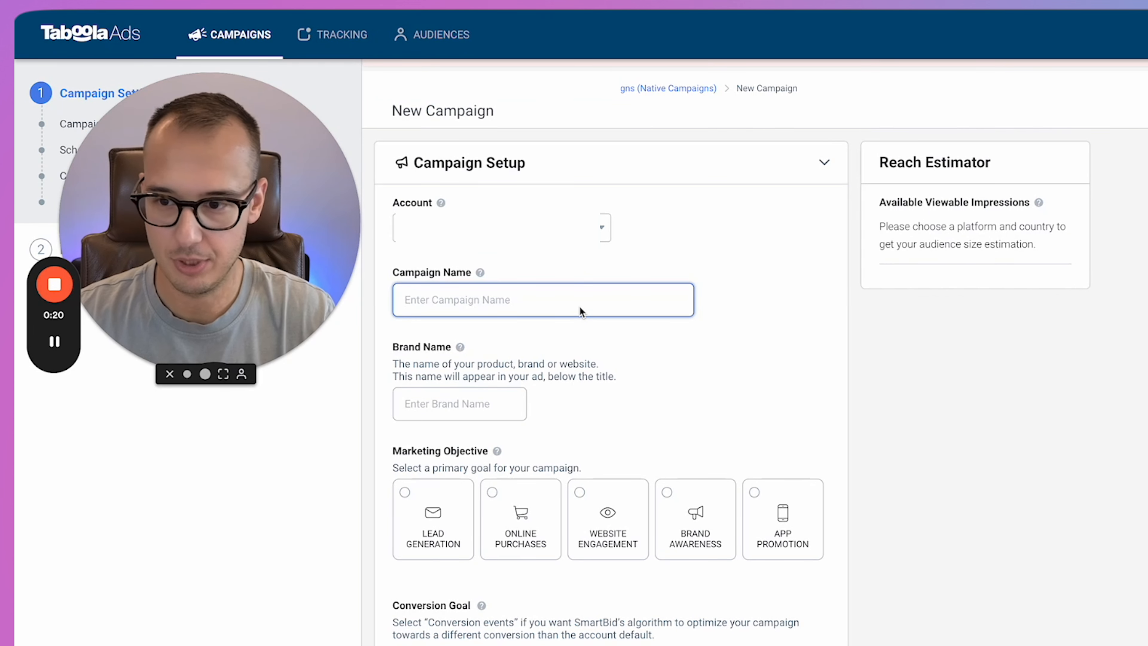
type("02.01 //")
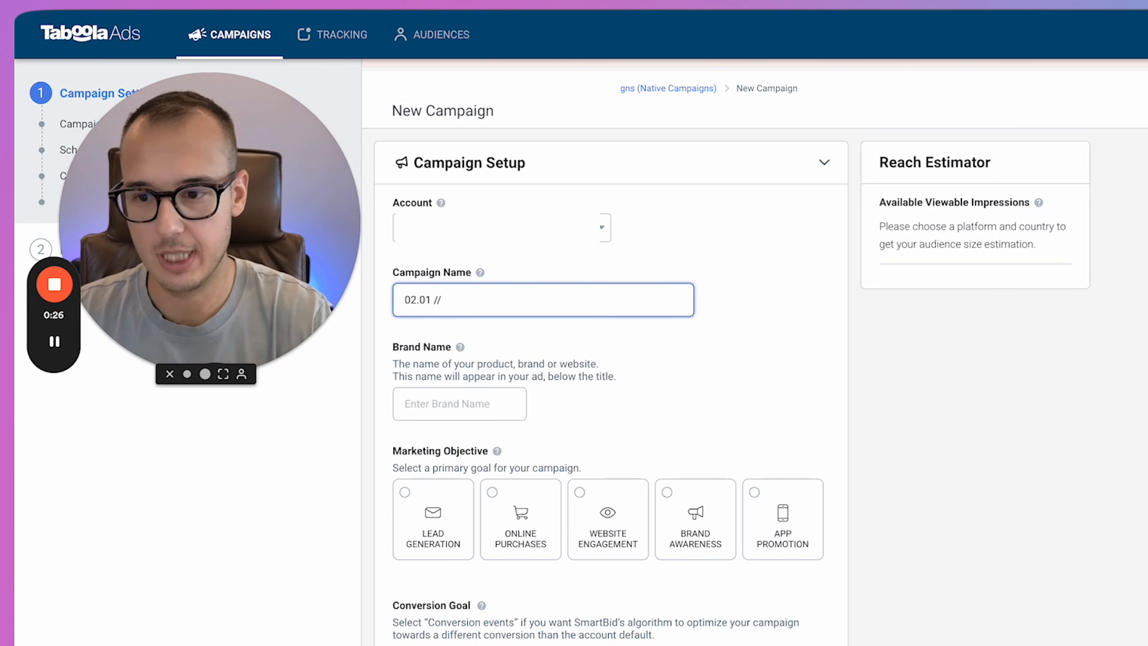
type("US - MO")
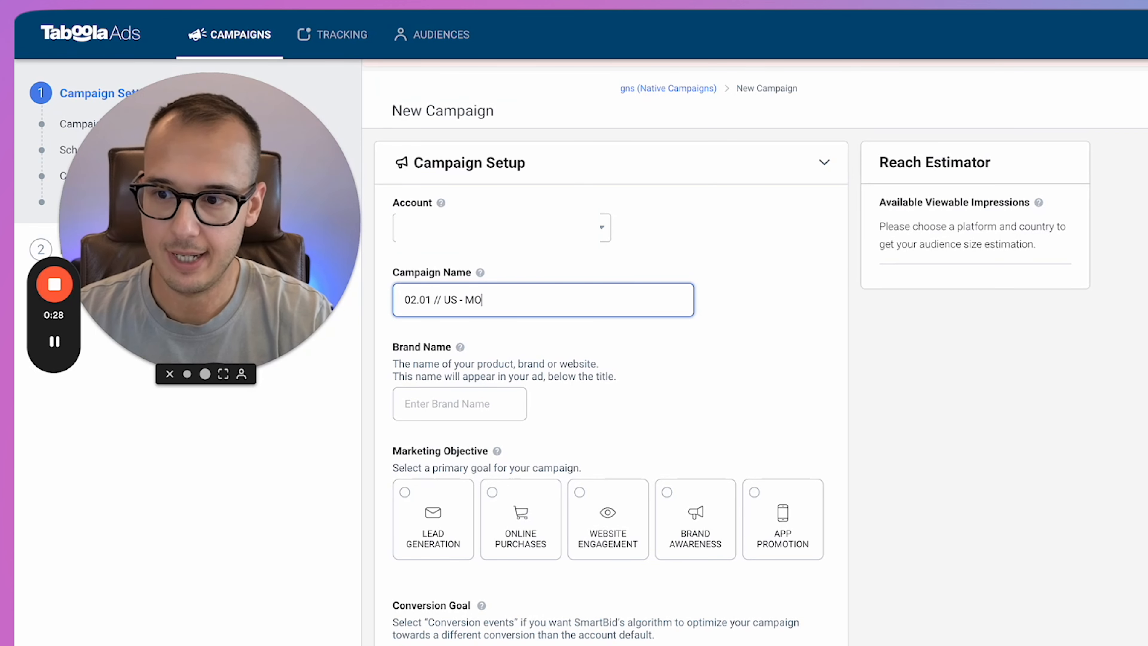
type("B&TAB")
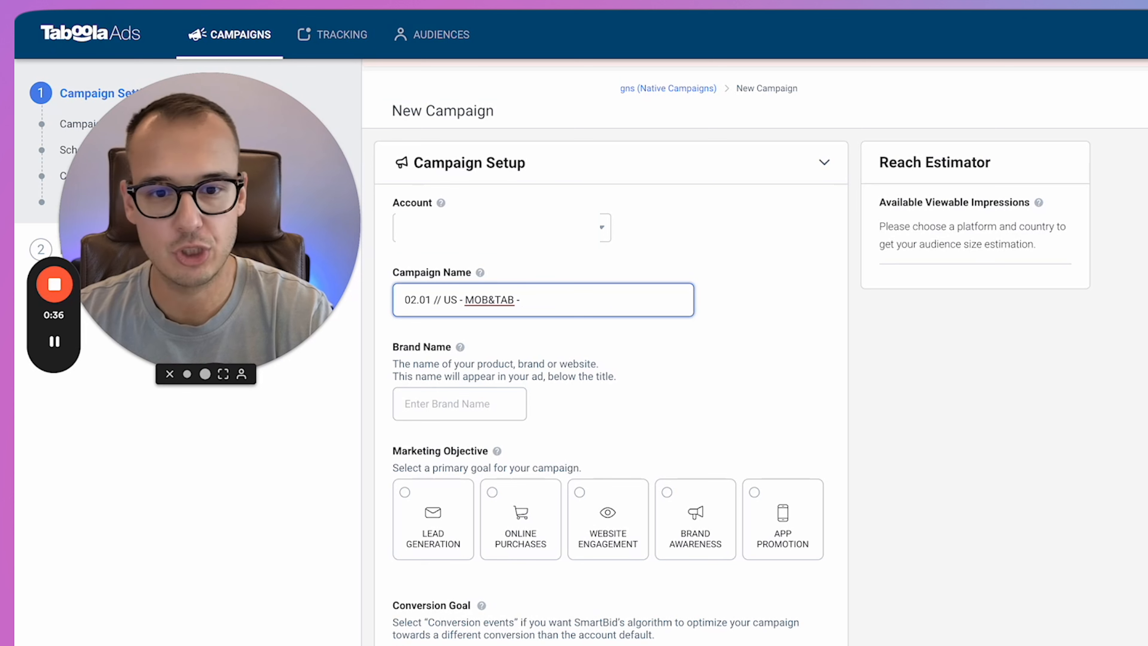
type("- Testcampaign")
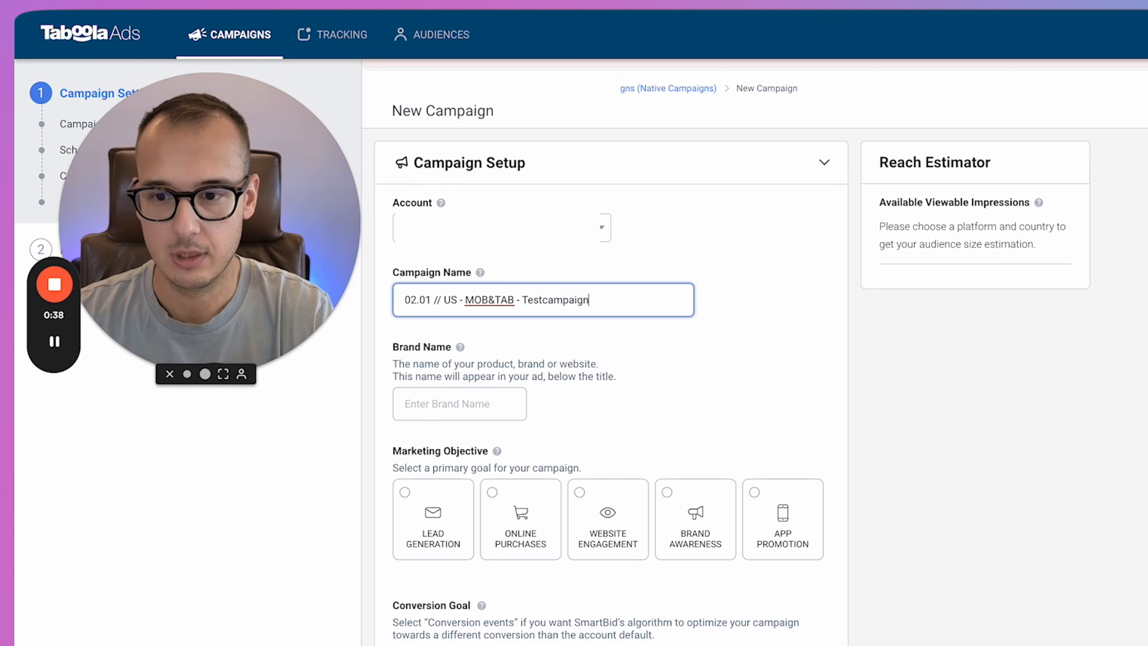
left_click(1015, 487)
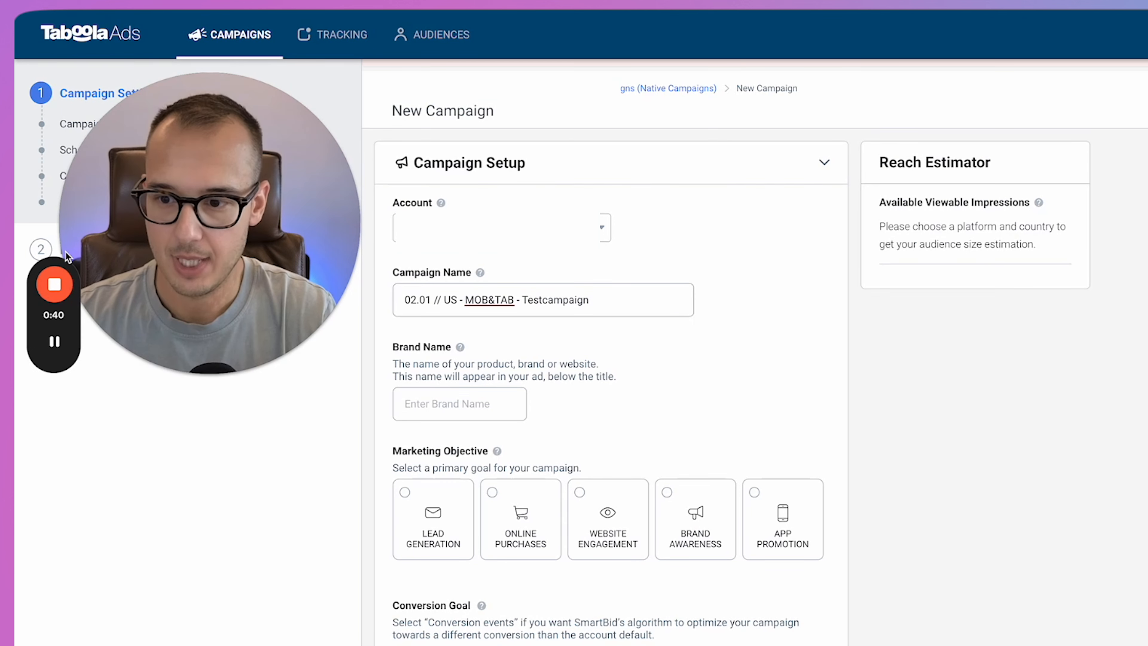
Step: Enter the brand name "Doctors XYZ" and choose Online Purchases as the marketing objective
left_click(477, 412)
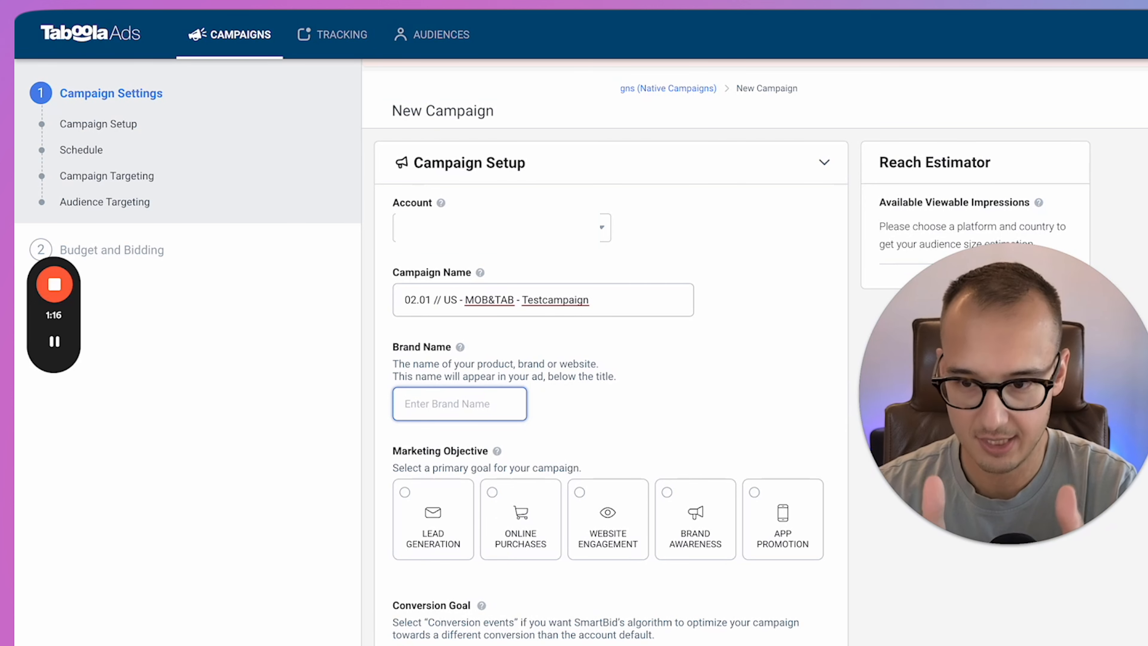
type("Doctors ")
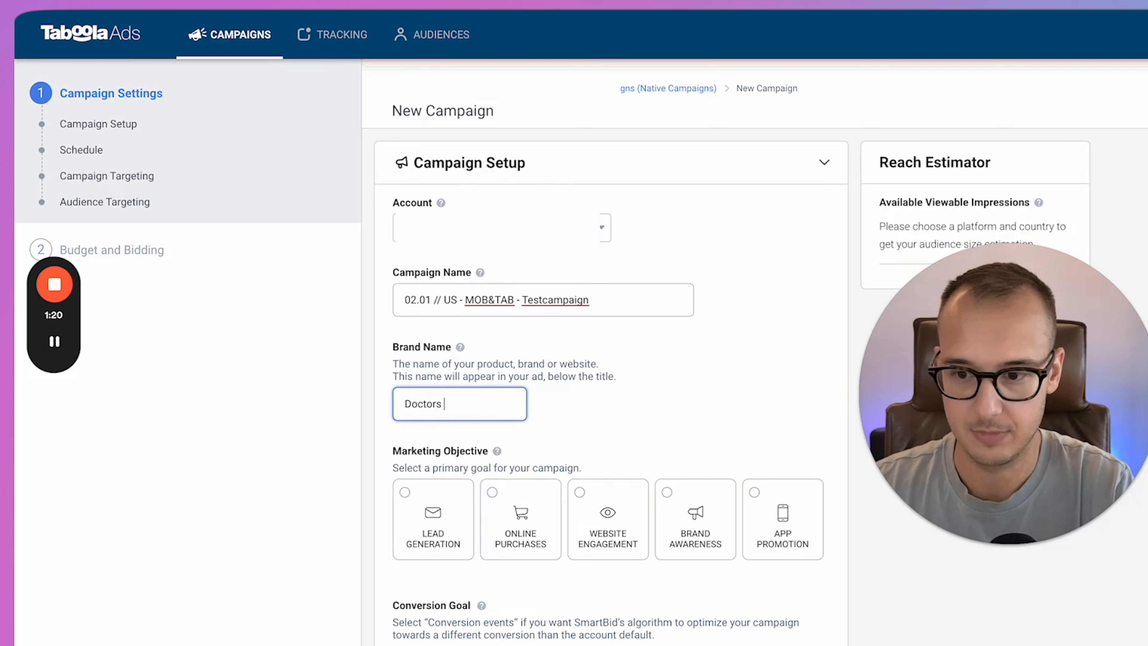
type("XYZ")
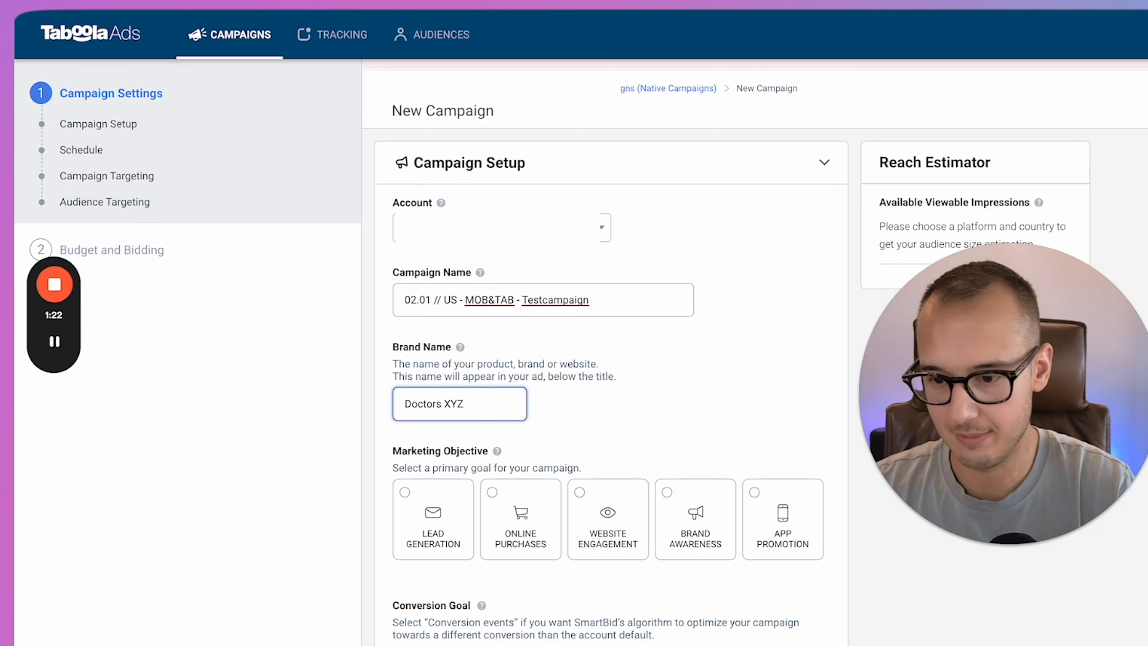
scroll(397, 384, "down", 3)
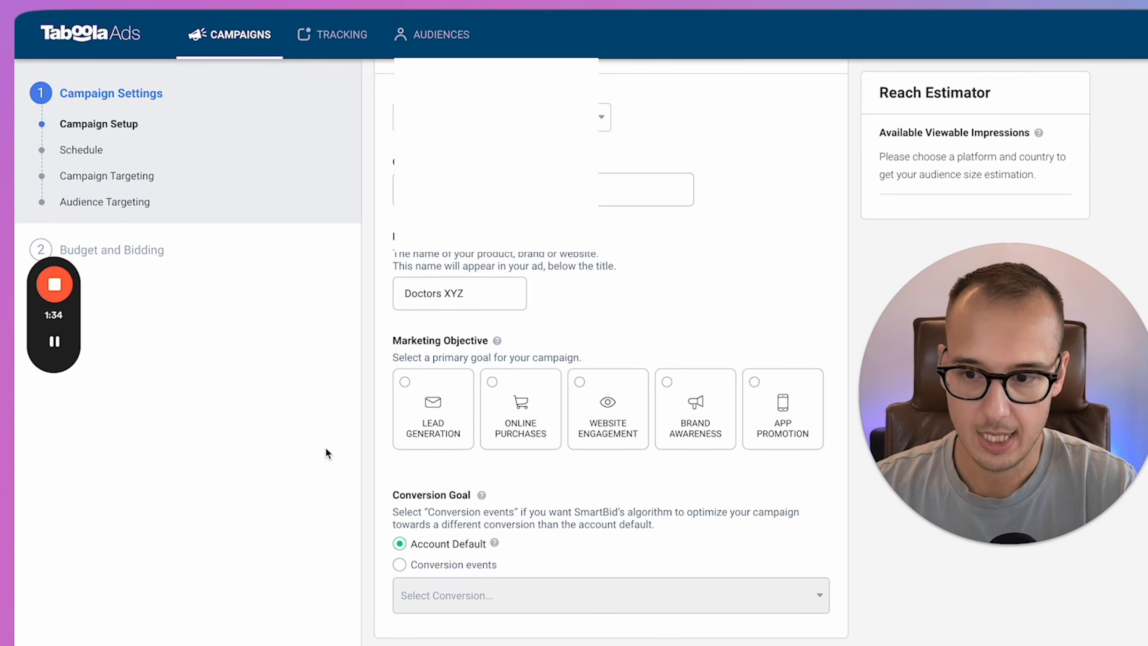
left_click(506, 390)
Step: Try the schedule's option for a specified start and end date, and return to start running as soon as approved
scroll(506, 390, "down", 3)
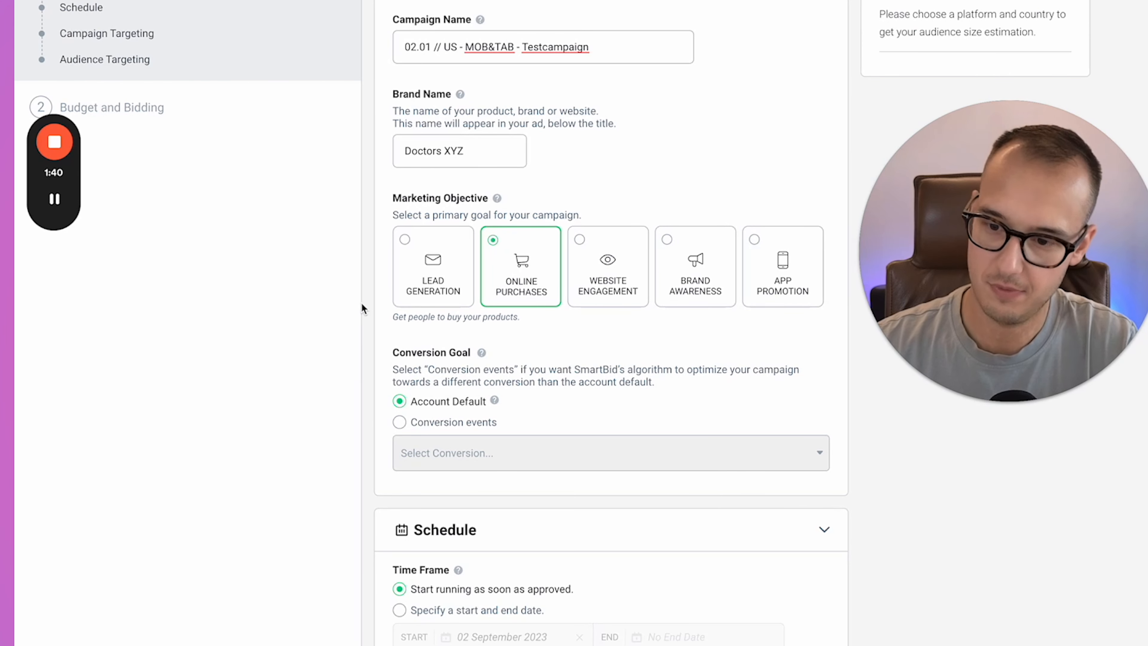
scroll(622, 441, "down", 1)
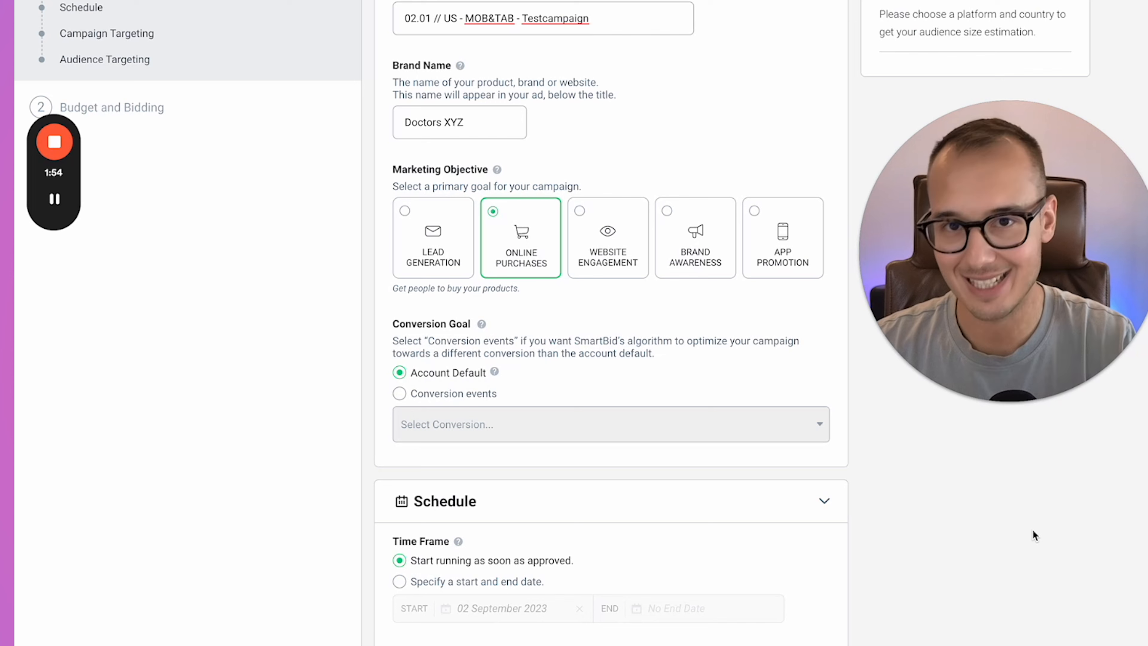
scroll(1033, 534, "down", 3)
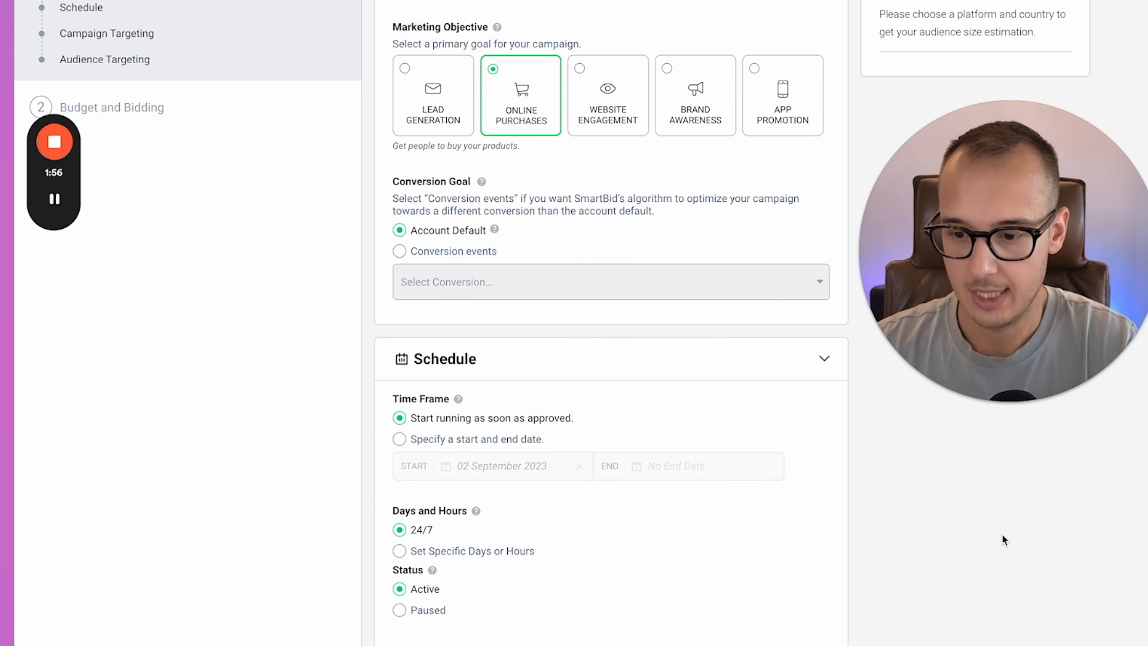
scroll(447, 443, "down", 3)
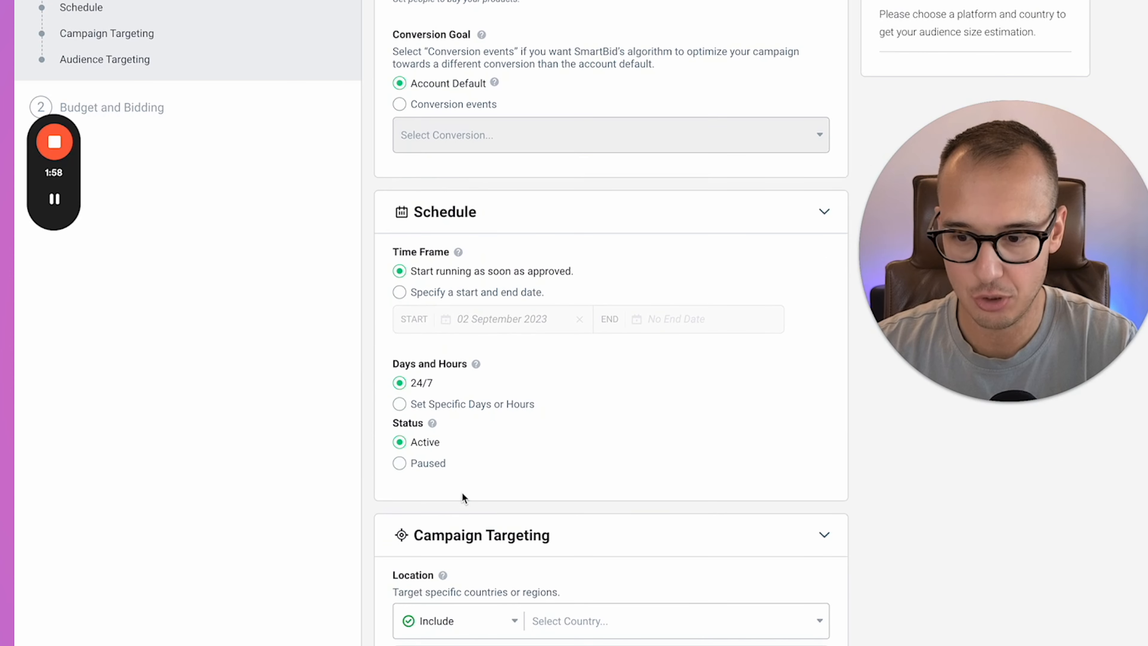
left_click(410, 293)
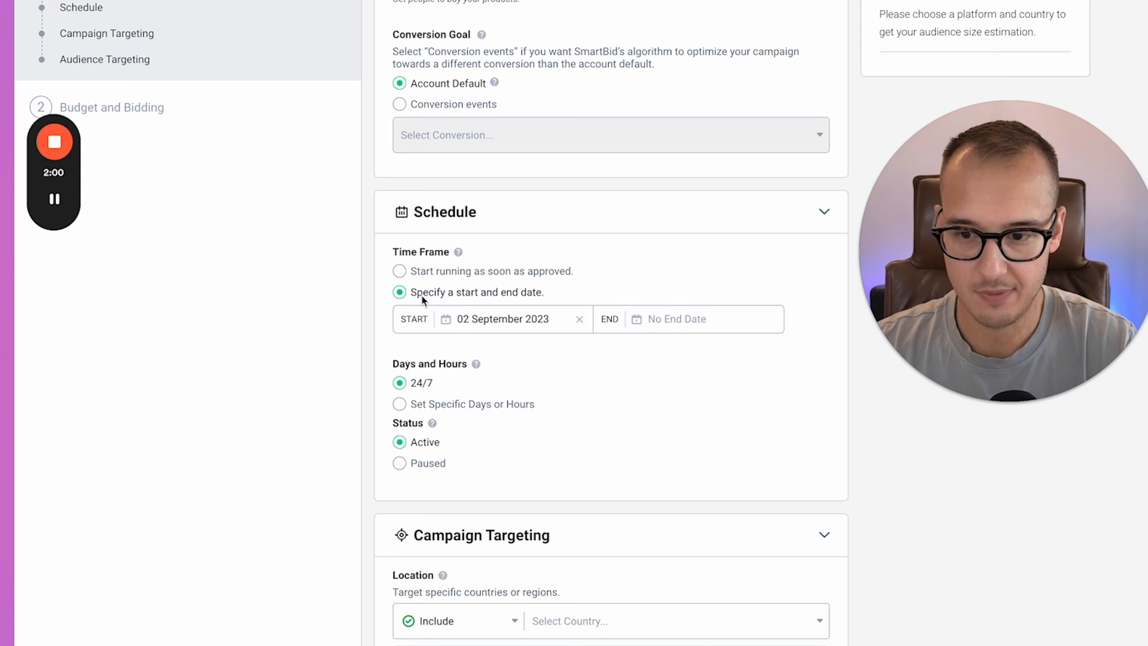
left_click(486, 273)
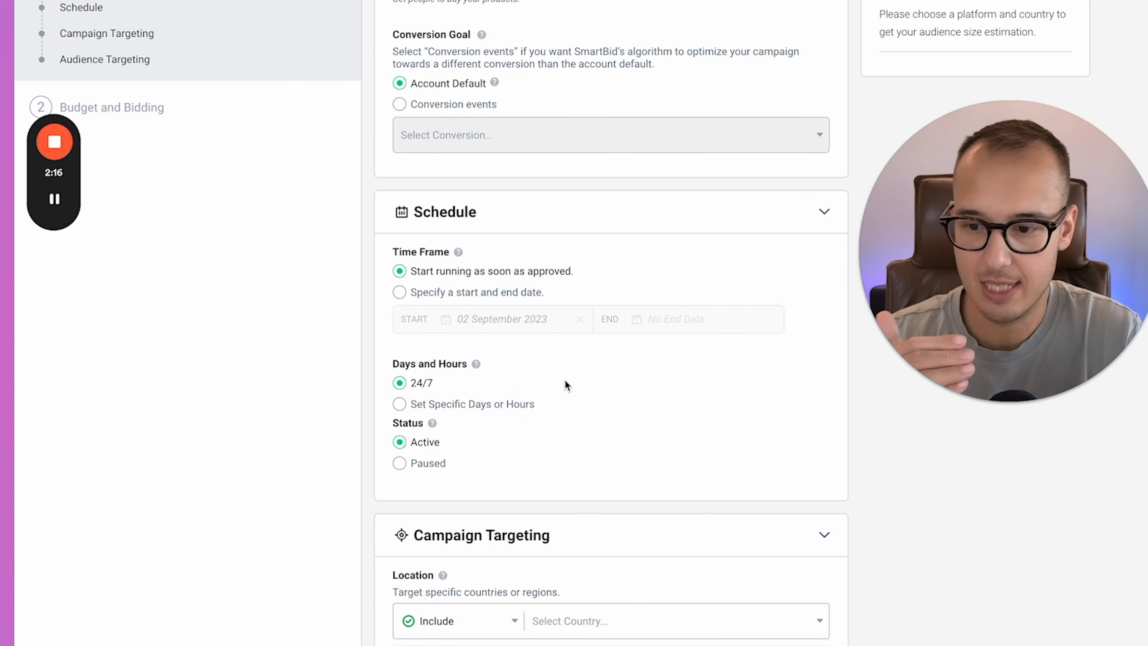
Step: Schedule the ads for specific hours, running Monday from 06:00 AM to 12:00 AM, and copy that timeframe to all days
scroll(566, 382, "down", 4)
left_click(461, 232)
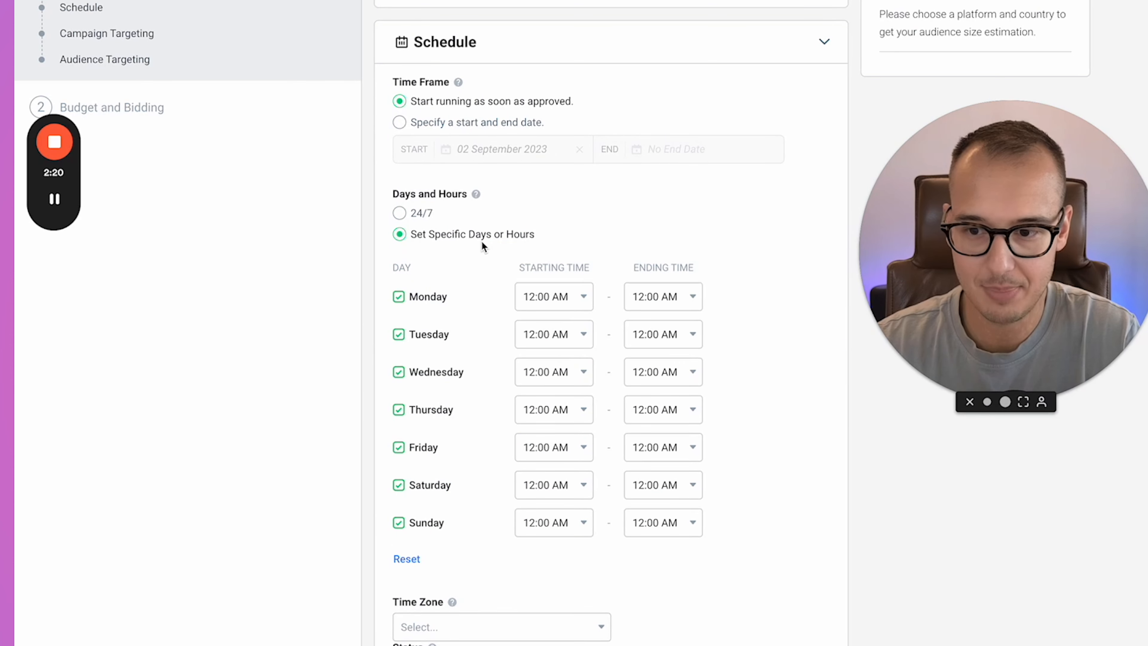
left_click(588, 302)
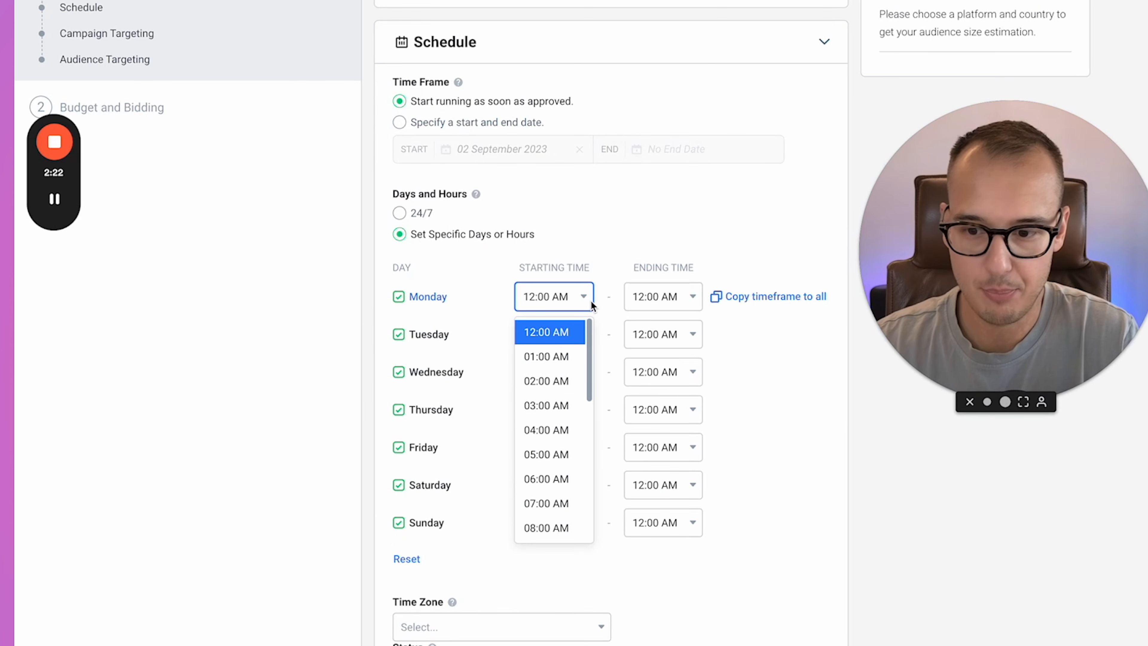
left_click(546, 479)
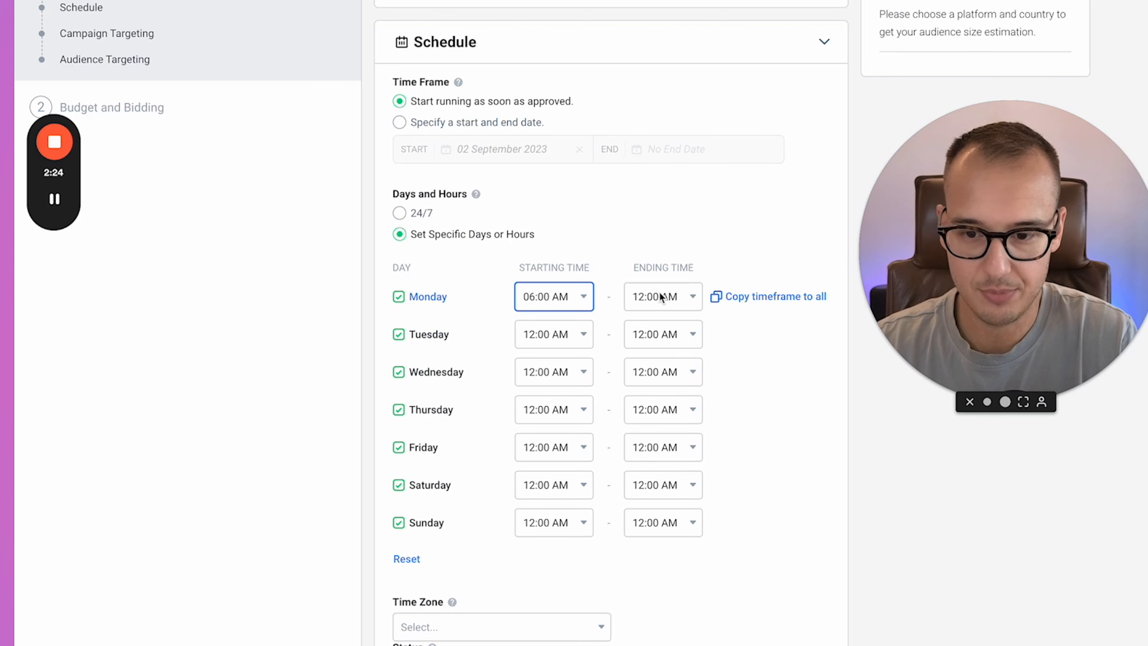
left_click(659, 296)
left_click(659, 527)
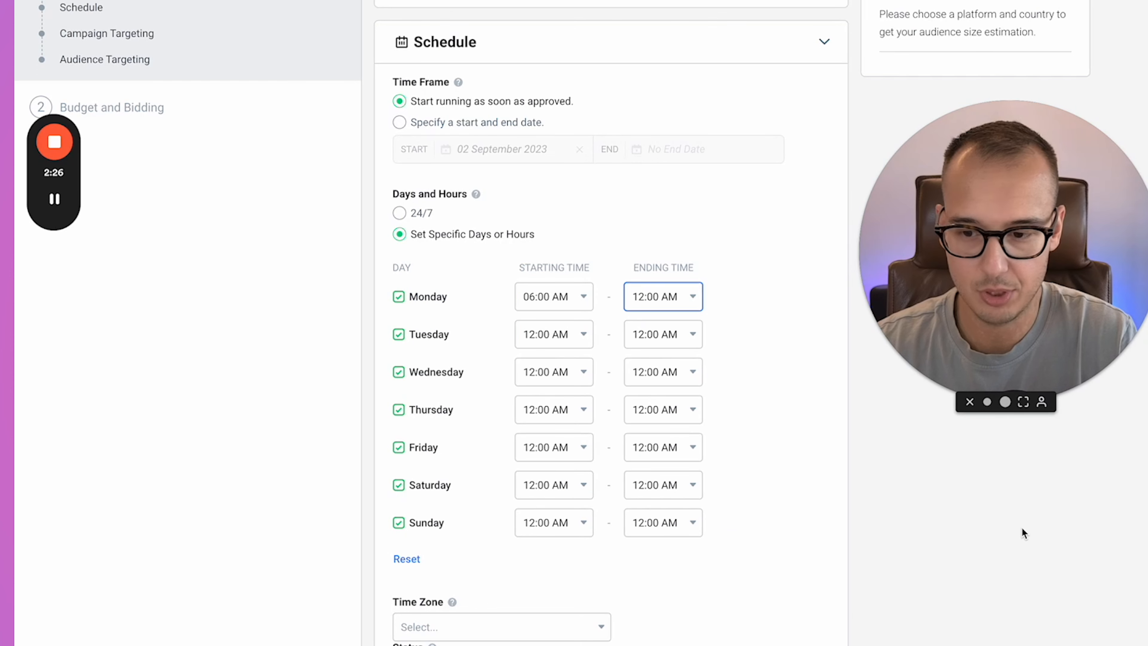
left_click(775, 291)
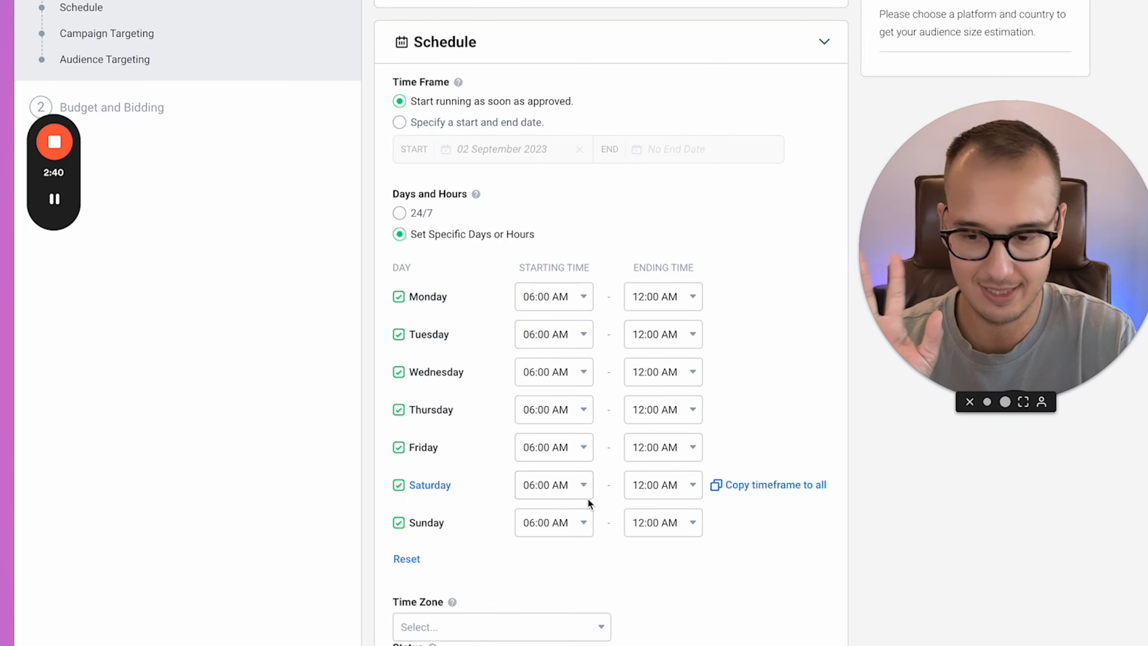
Step: Set the schedule's time zone to (GMT -03:00) America/Sao_Paulo
scroll(688, 490, "down", 6)
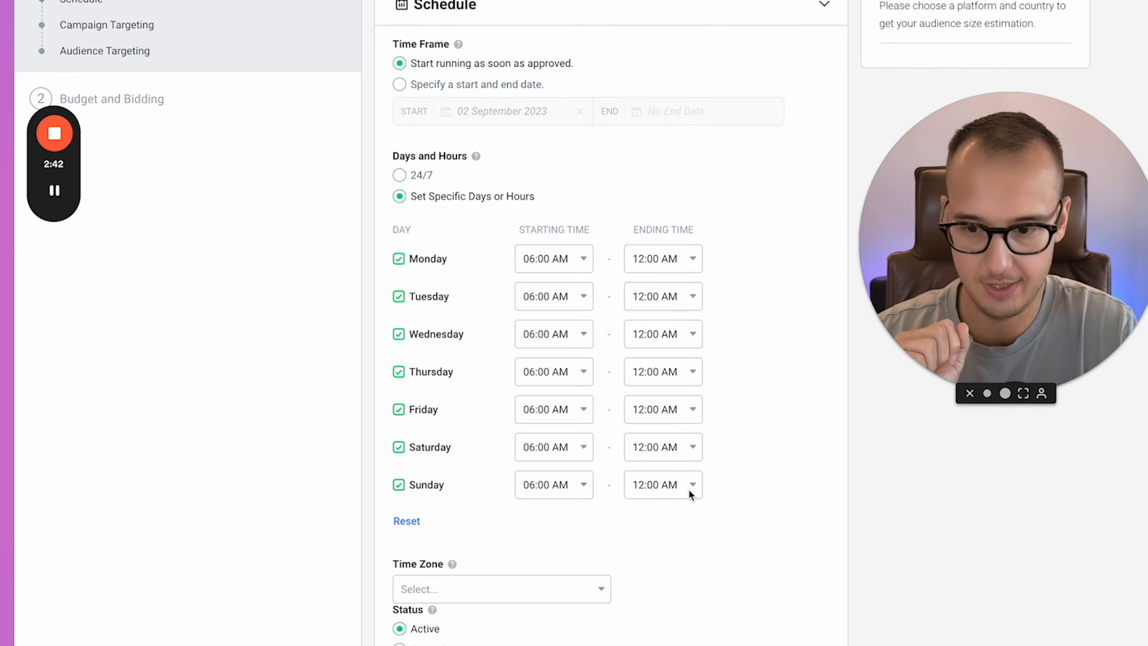
left_click(558, 367)
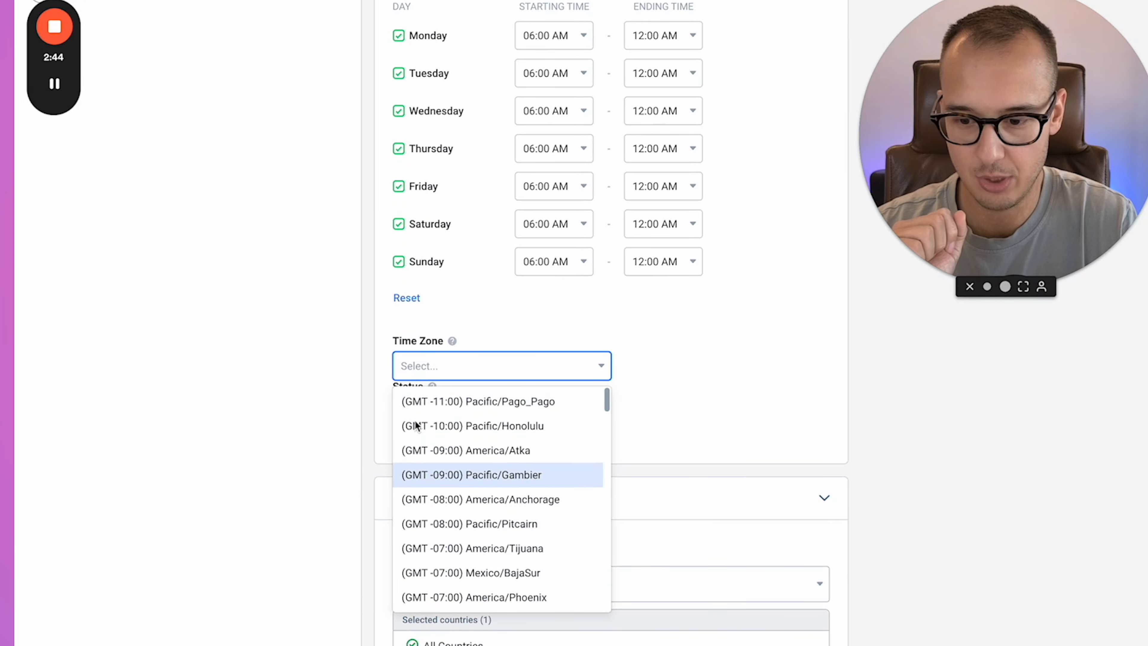
scroll(503, 489, "down", 8)
scroll(503, 489, "down", 1)
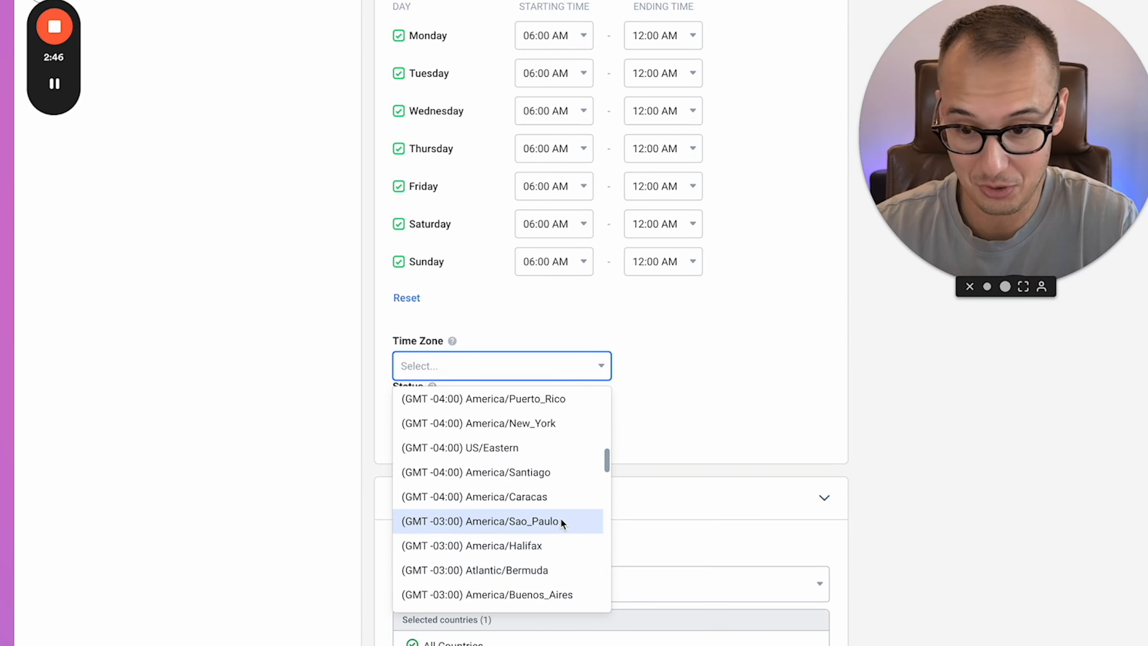
left_click(525, 523)
Step: Select United States in the campaign's location targeting and clear the country selection
scroll(768, 436, "down", 6)
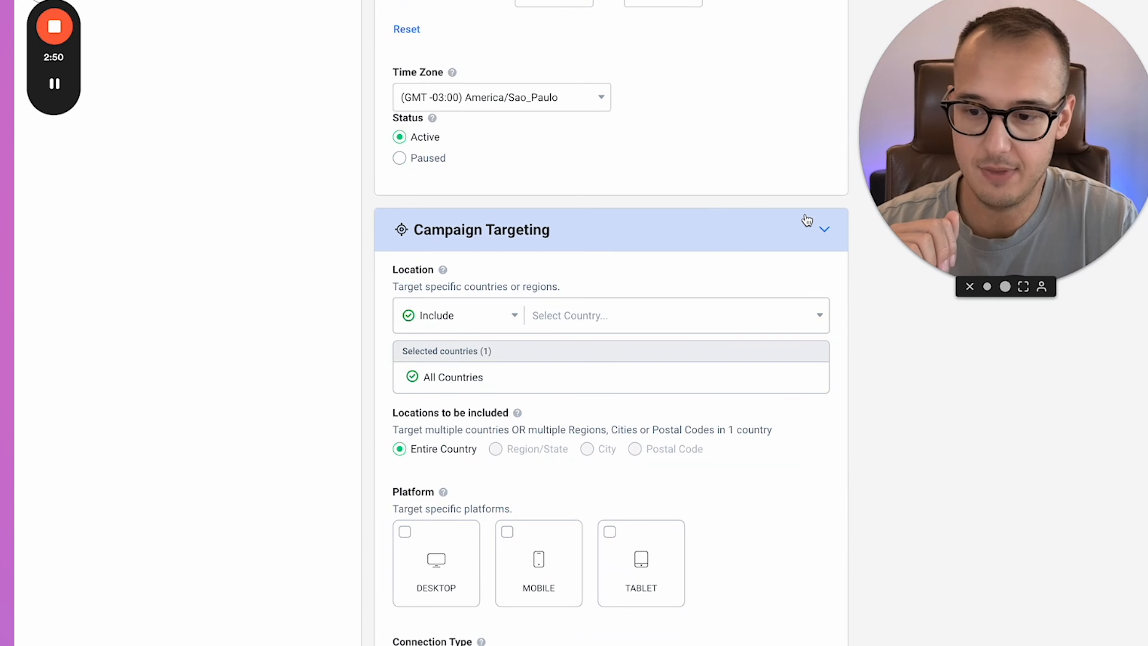
scroll(791, 224, "down", 3)
left_click(643, 179)
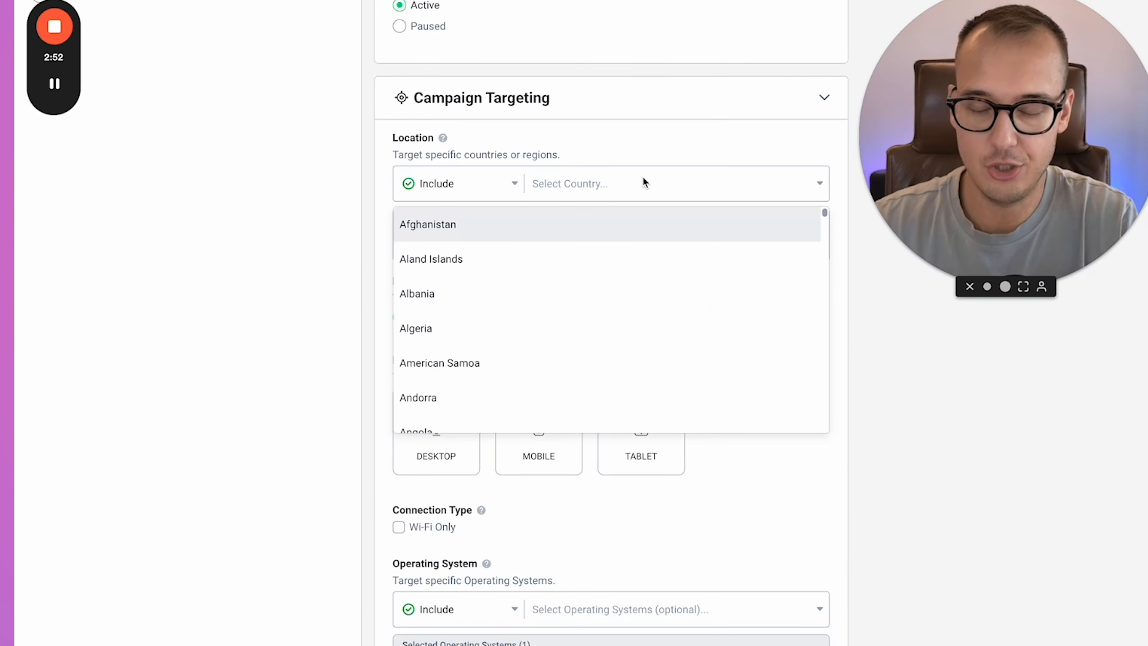
type("unite")
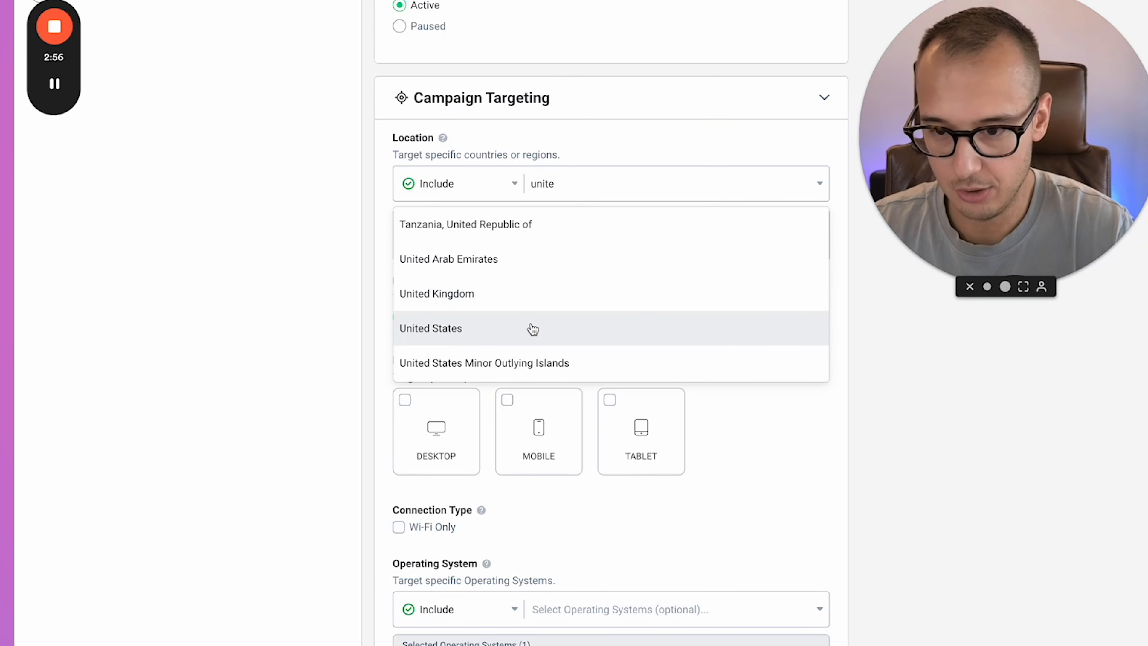
left_click(533, 328)
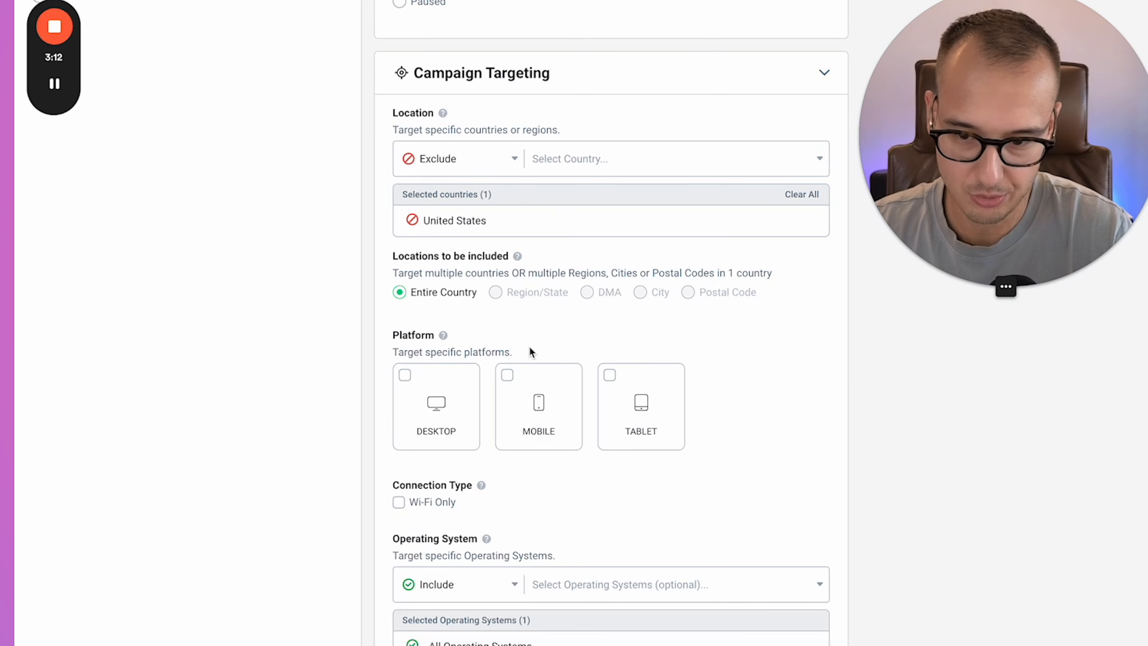
left_click(802, 194)
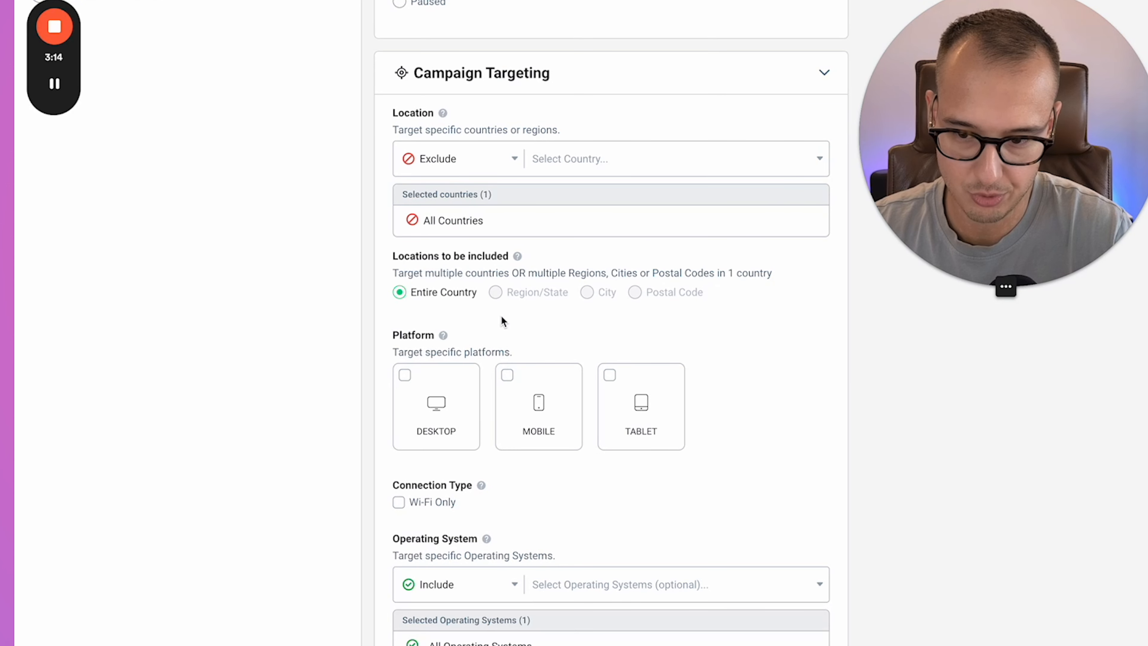
Step: Switch the location targeting to Include and add United States as the targeted country
left_click(451, 163)
left_click(465, 208)
left_click(641, 159)
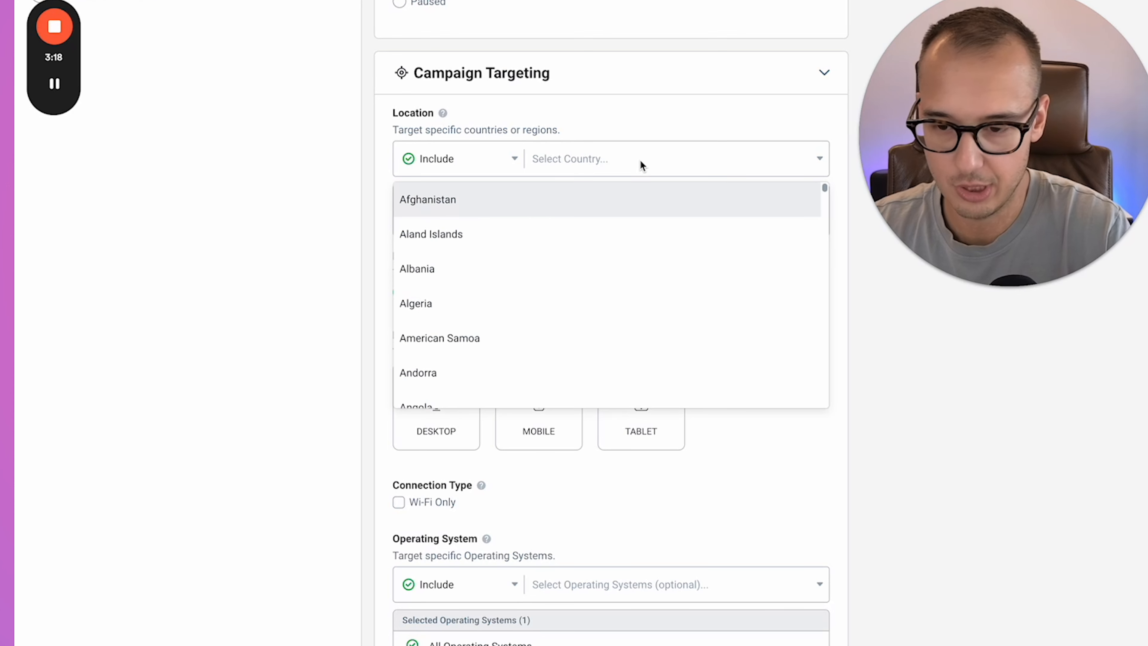
type("uni")
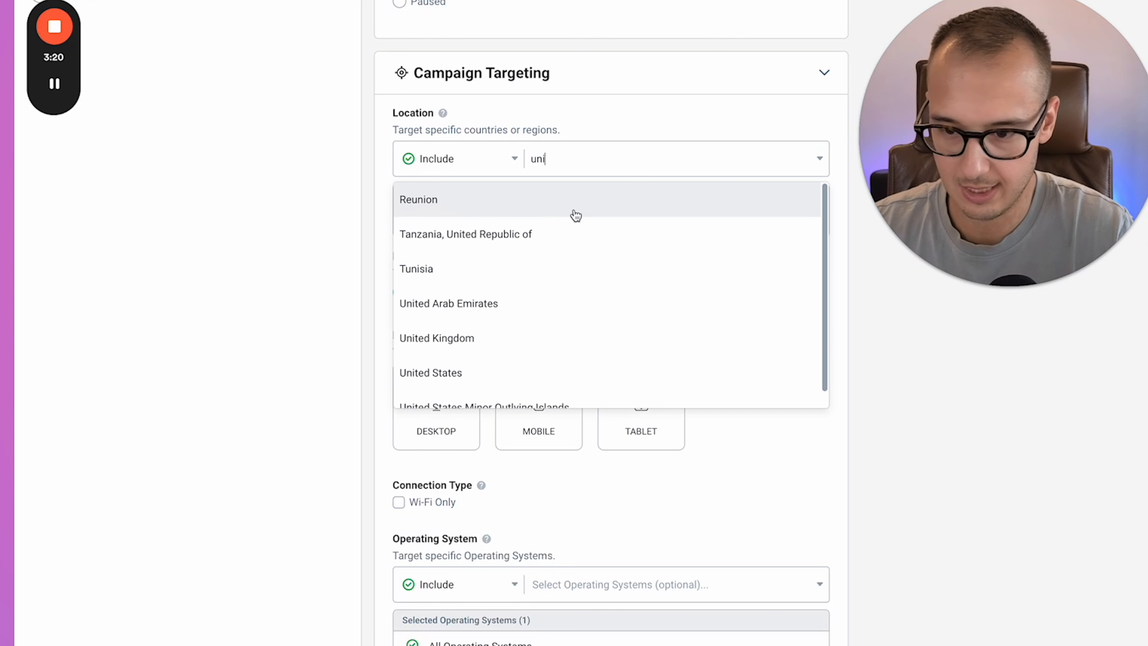
left_click(547, 370)
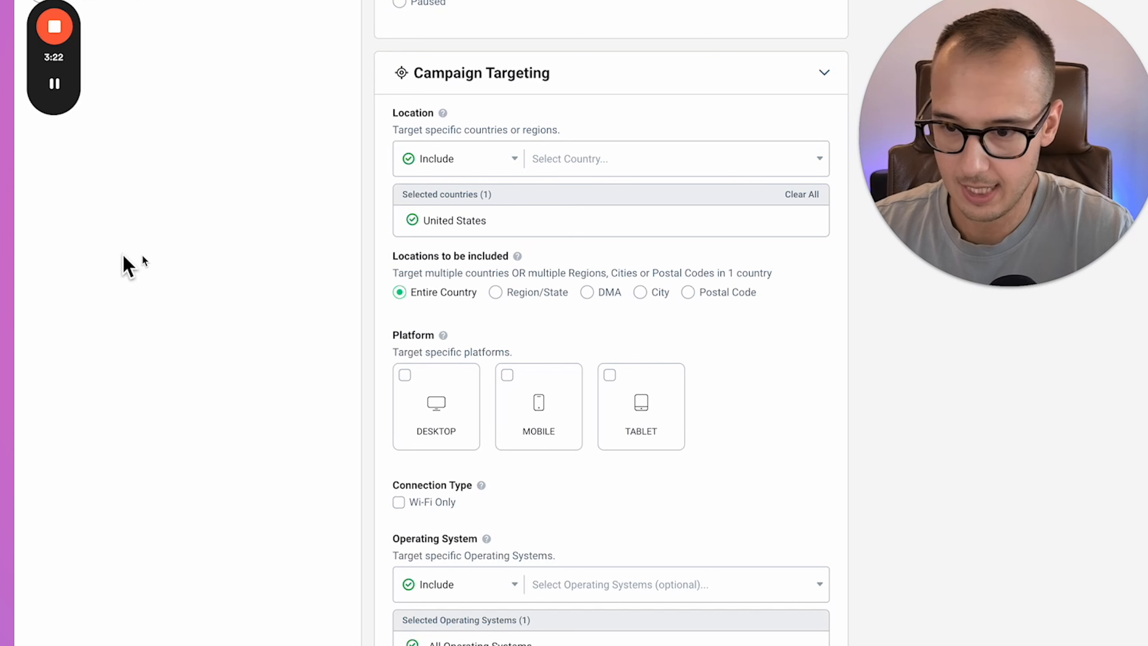
Step: Narrow the location targeting by Region/State and exclude Arizona
left_click(496, 291)
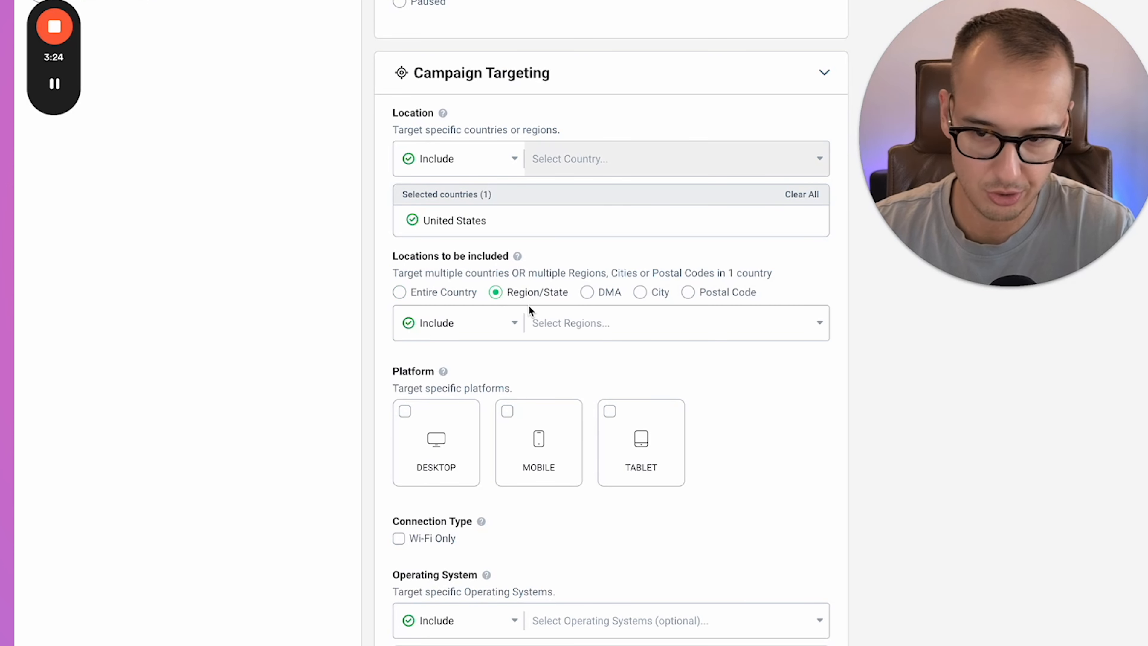
left_click(500, 322)
left_click(447, 400)
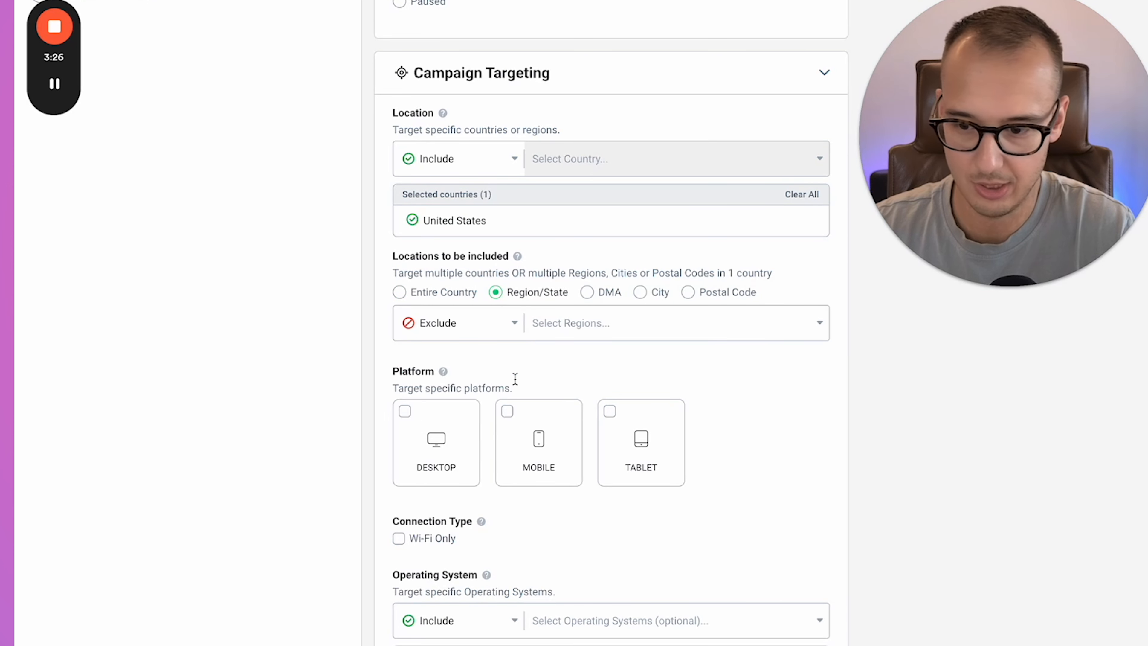
left_click(600, 325)
type("a")
left_click(489, 445)
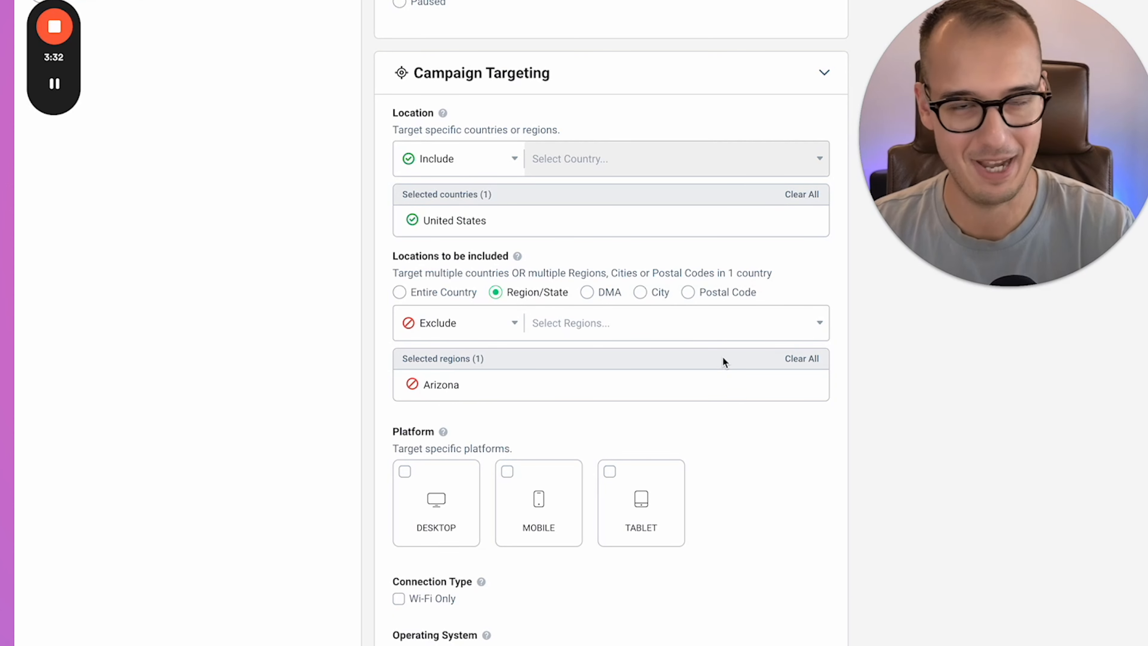
Step: Clear the Arizona exclusion and set the included location to Entire Country
left_click(801, 358)
left_click(400, 292)
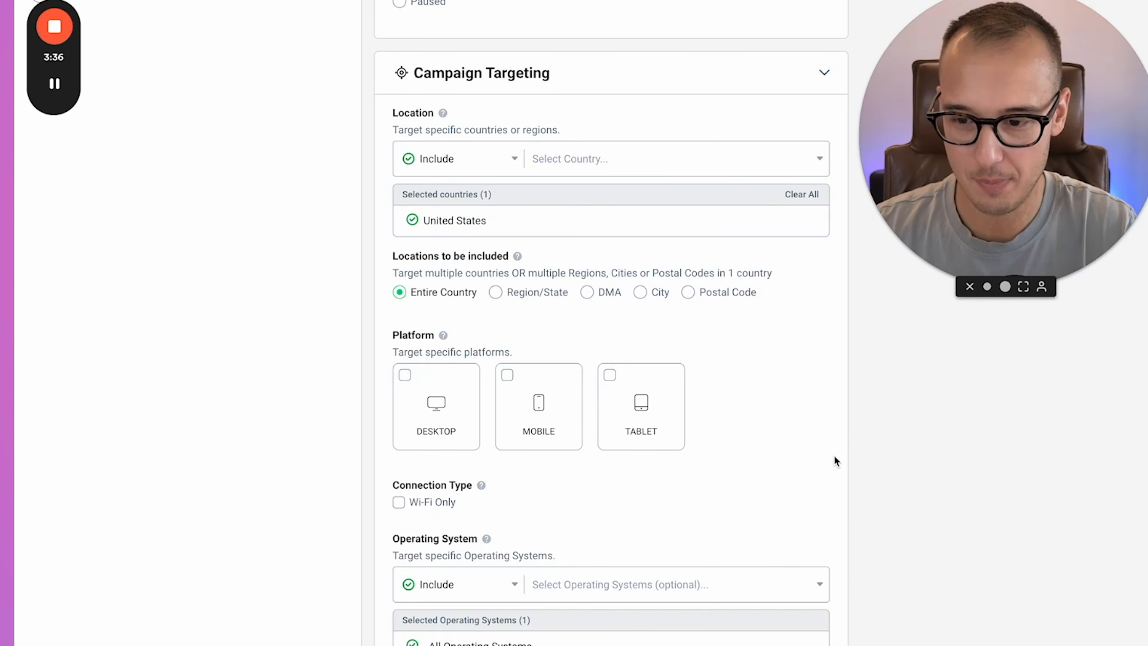
Step: Select Mobile and Tablet as the campaign's target platforms
scroll(833, 457, "down", 1)
scroll(1119, 320, "down", 3)
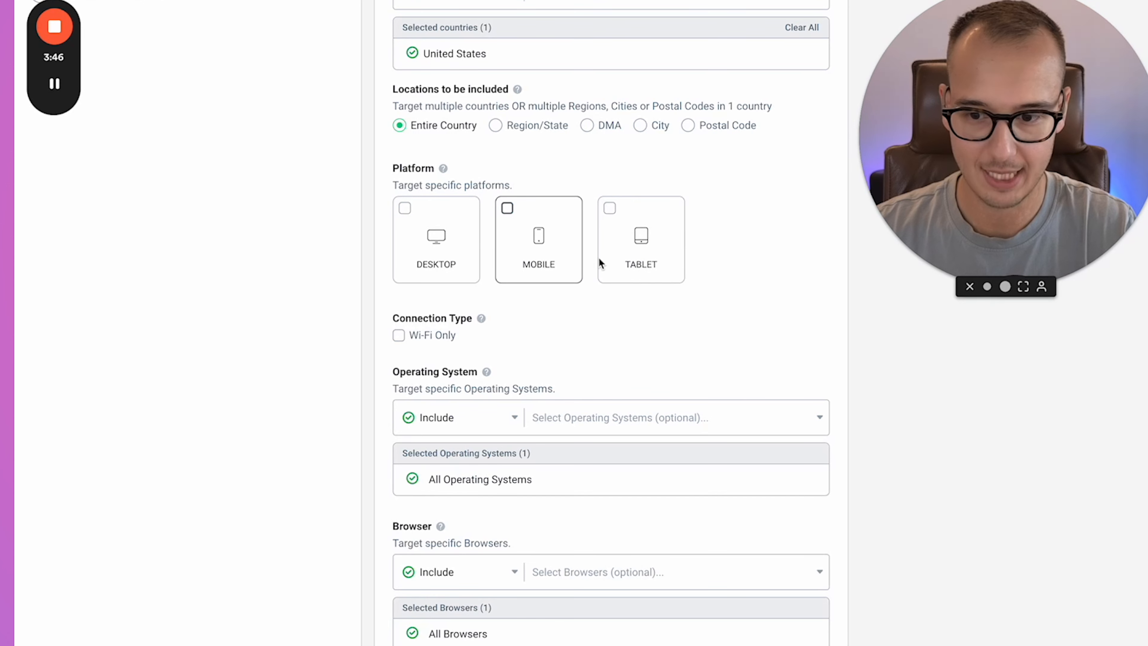
left_click(580, 249)
left_click(608, 266)
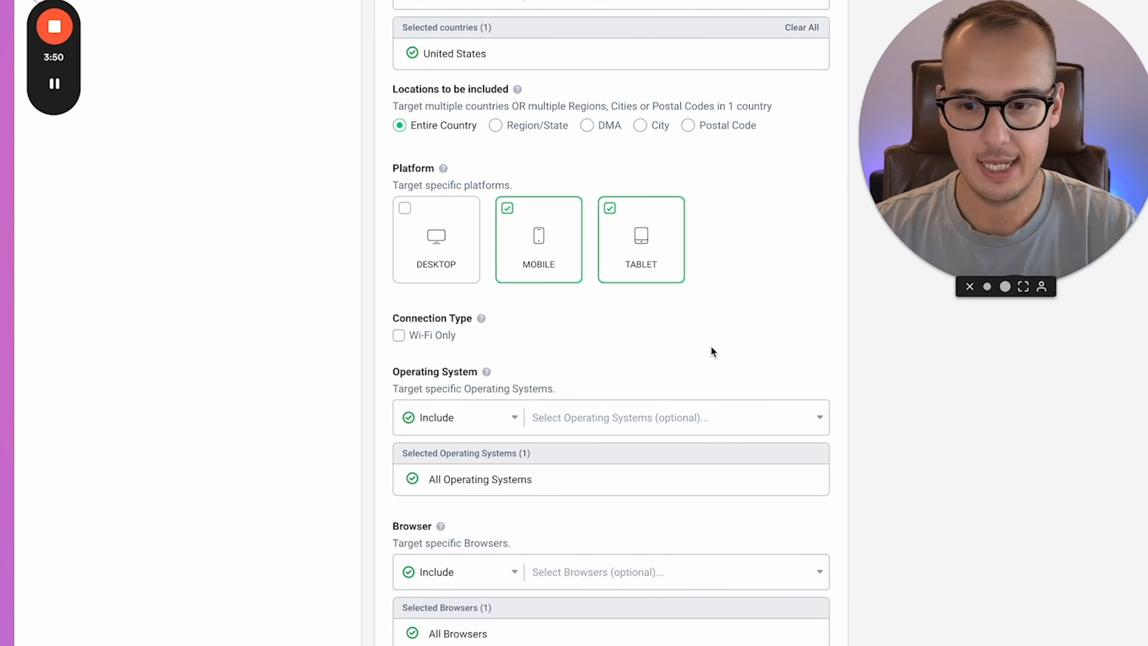
Step: Try platform combinations that include Desktop, and return the selection to Mobile and Tablet
left_click(448, 241)
left_click(539, 242)
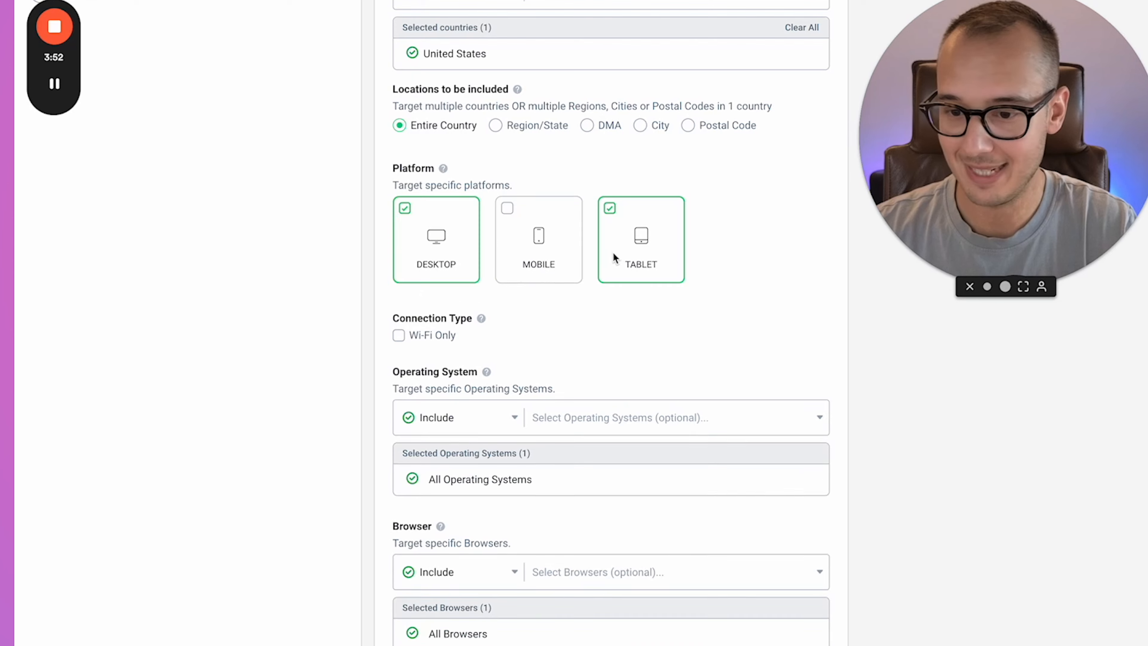
left_click(612, 249)
left_click(538, 254)
left_click(645, 247)
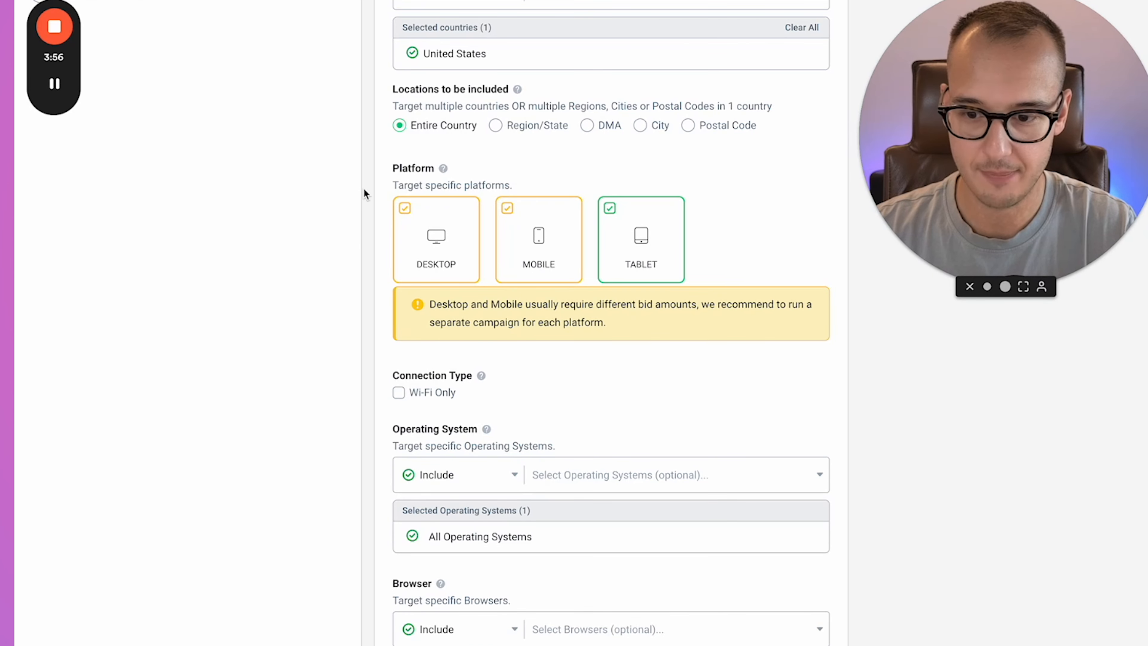
left_click_drag(442, 303, 522, 322)
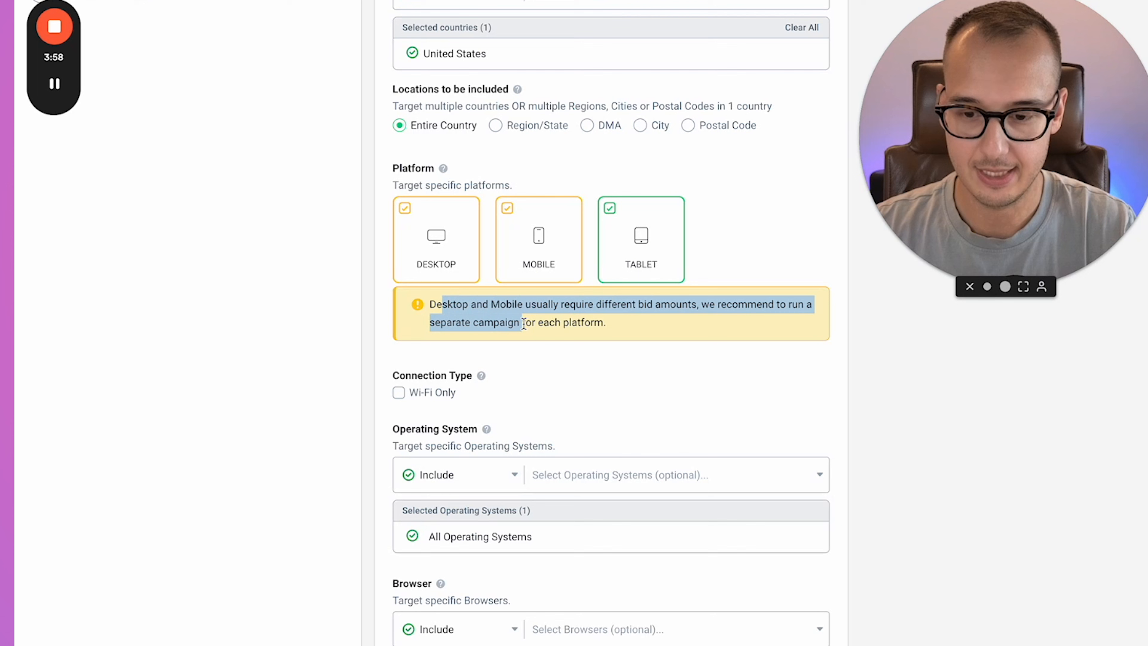
left_click(1044, 387)
left_click(411, 249)
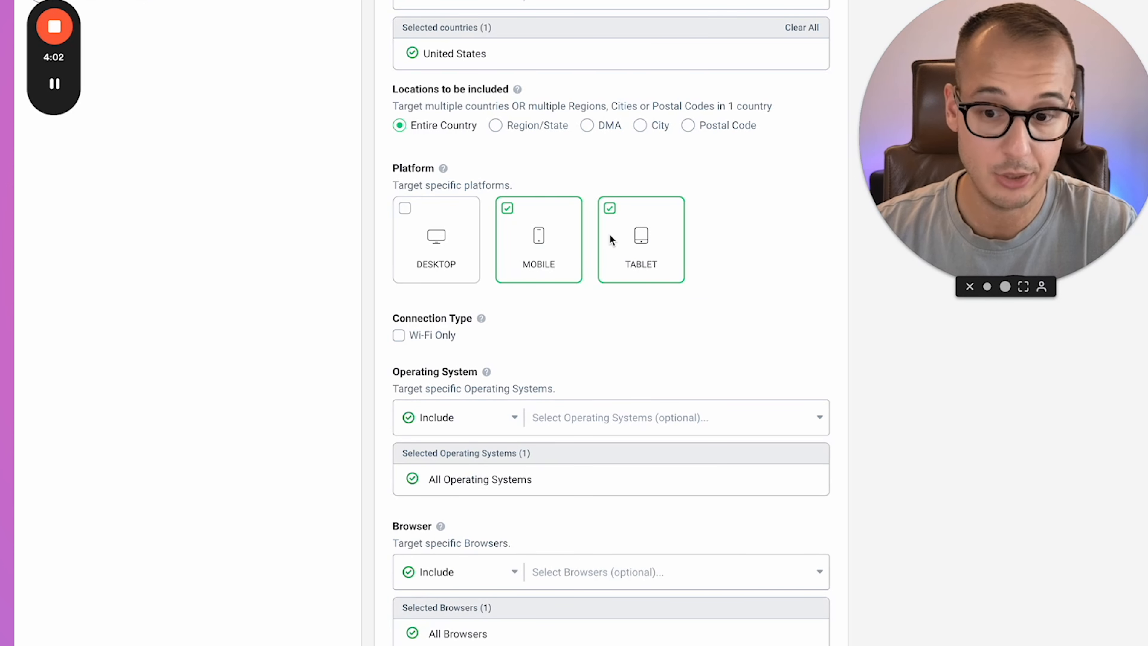
left_click(559, 248)
left_click(569, 247)
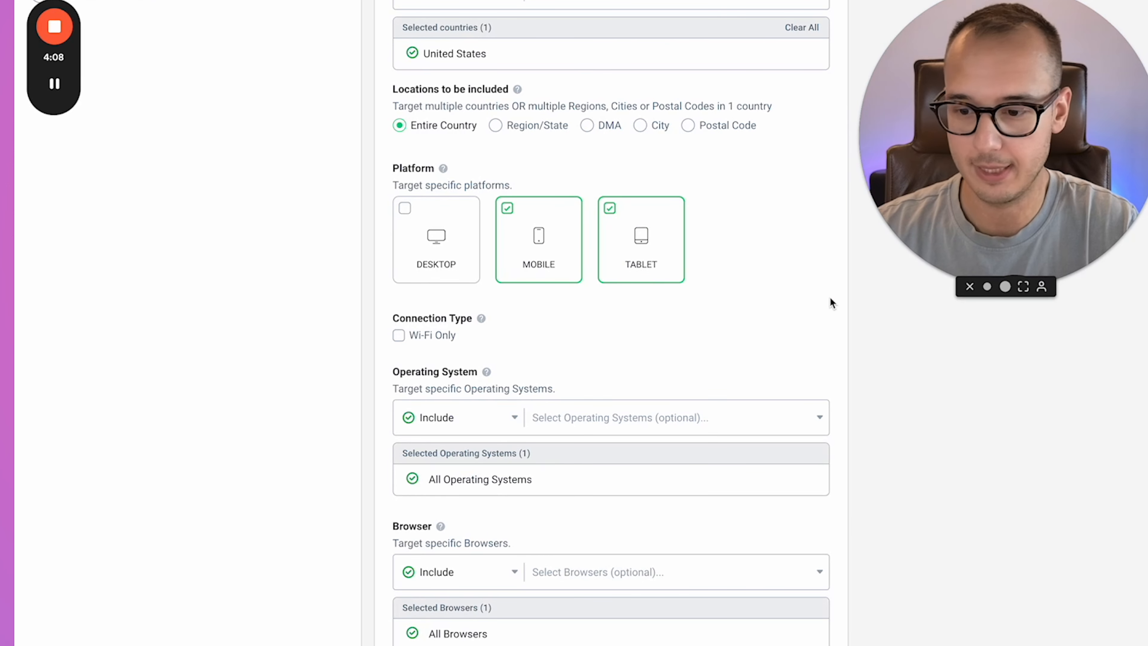
Step: Review the connection type, operating system, browser and advanced site-blocking and brand-safety targeting options
scroll(775, 336, "down", 2)
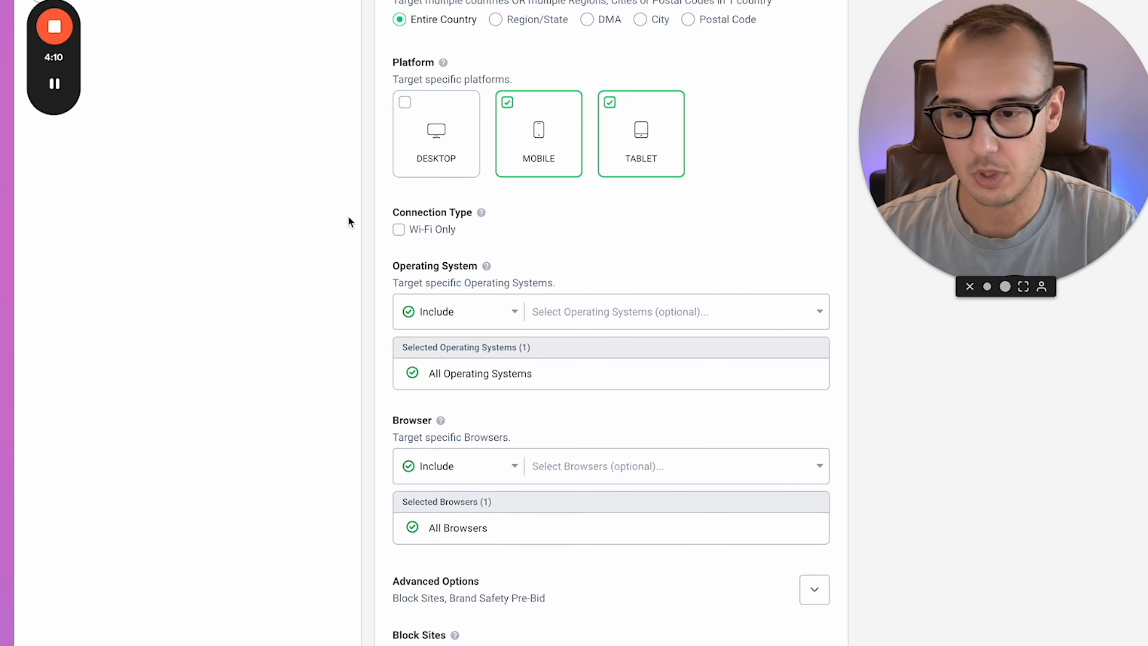
scroll(443, 215, "down", 1)
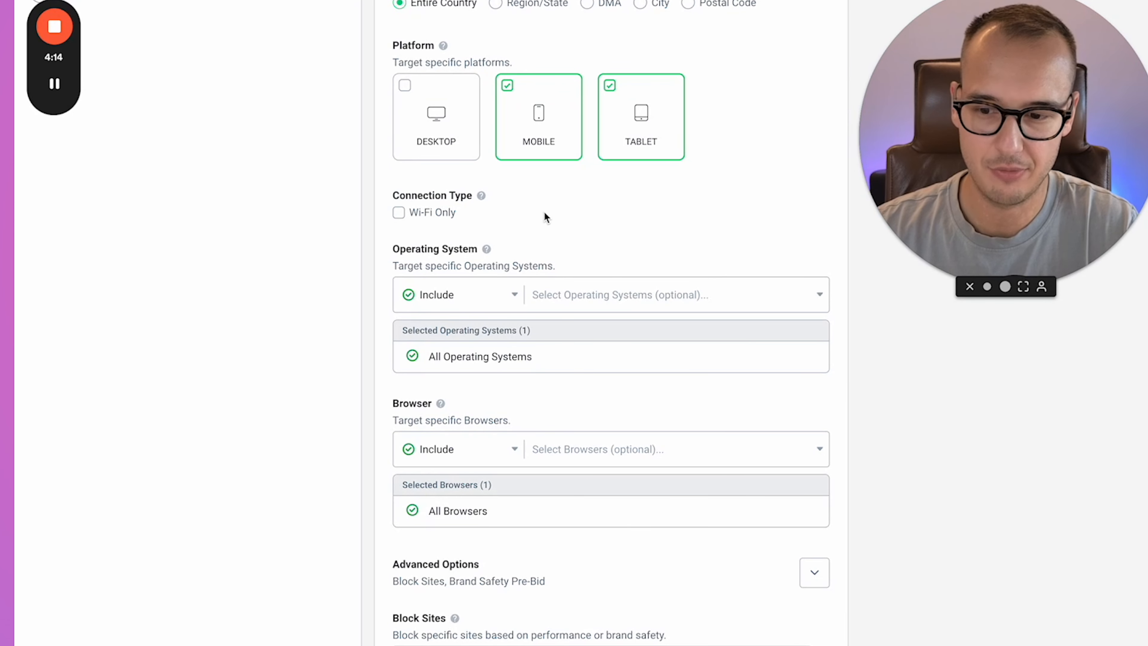
scroll(579, 216, "down", 1)
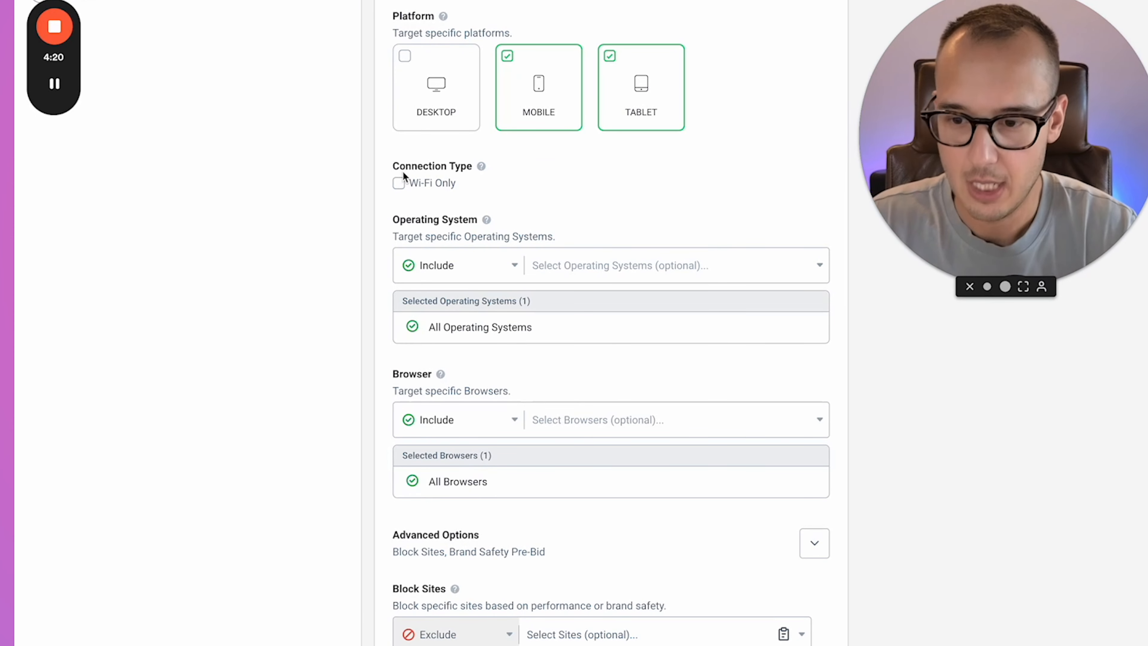
scroll(403, 171, "down", 1)
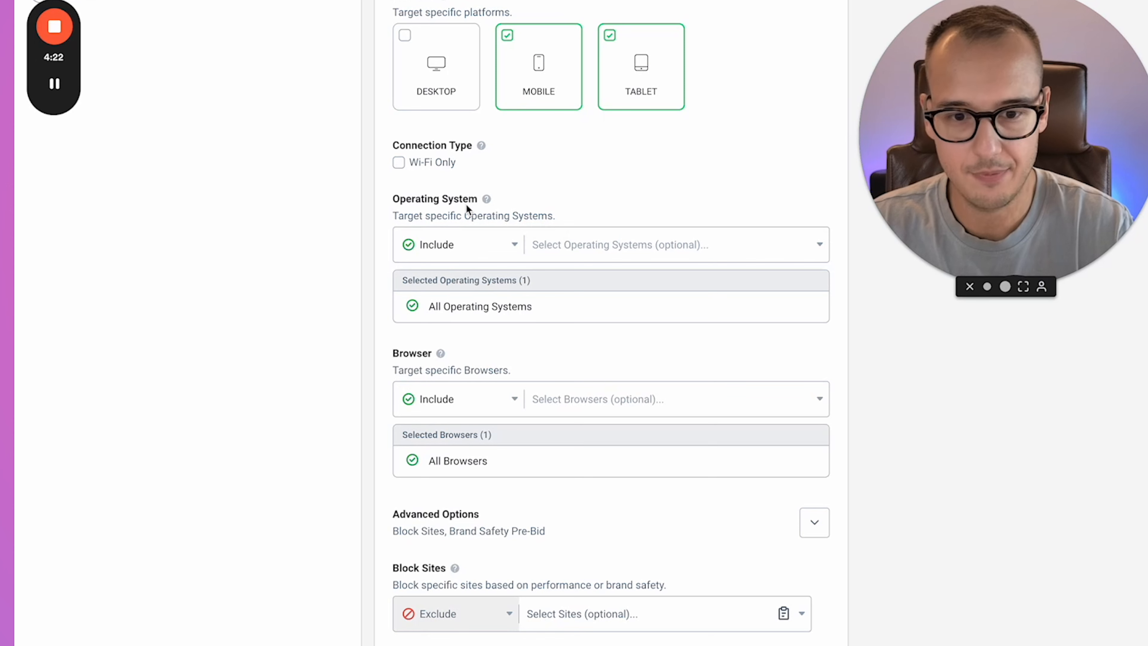
scroll(467, 202, "down", 1)
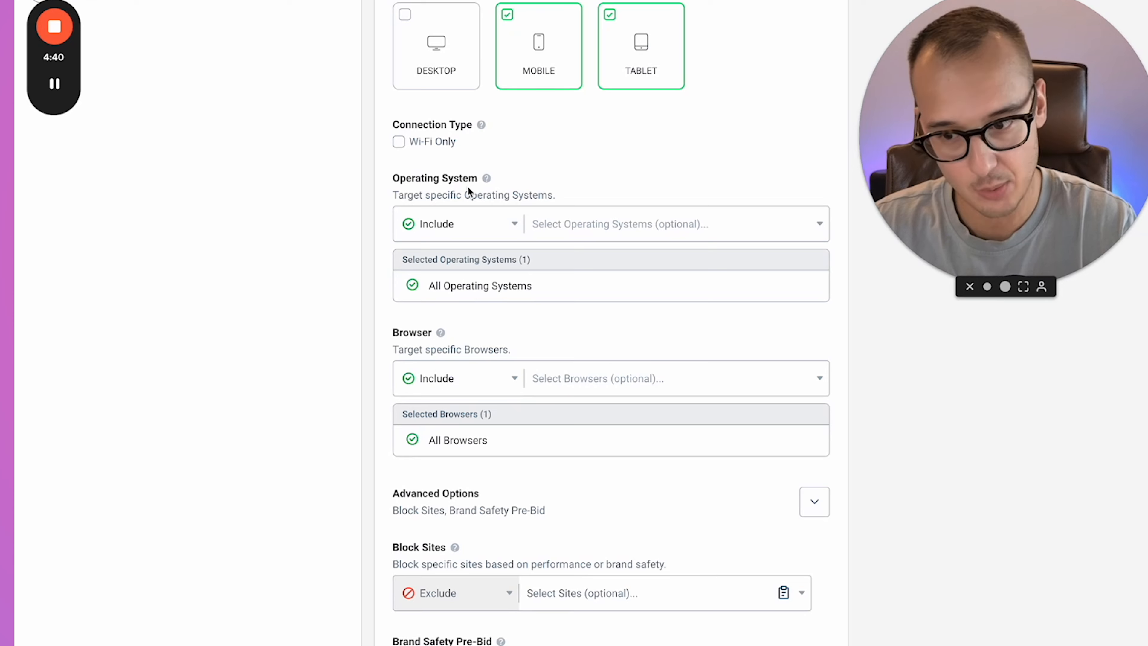
scroll(470, 186, "down", 3)
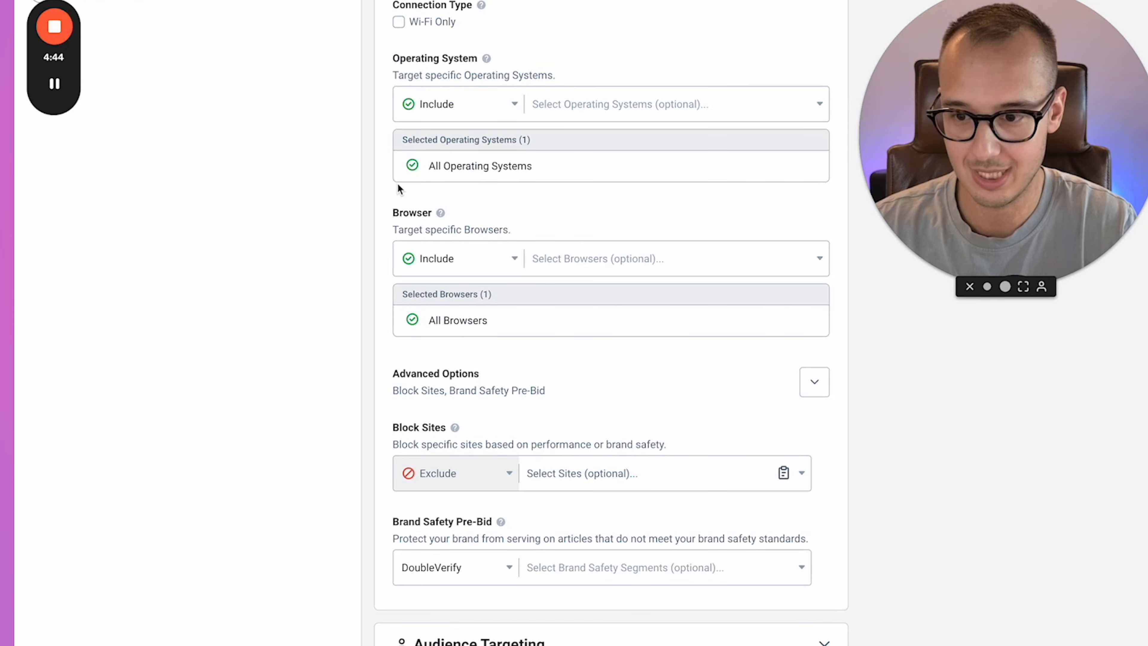
scroll(486, 219, "down", 2)
scroll(651, 252, "down", 2)
left_click(609, 208)
left_click(505, 206)
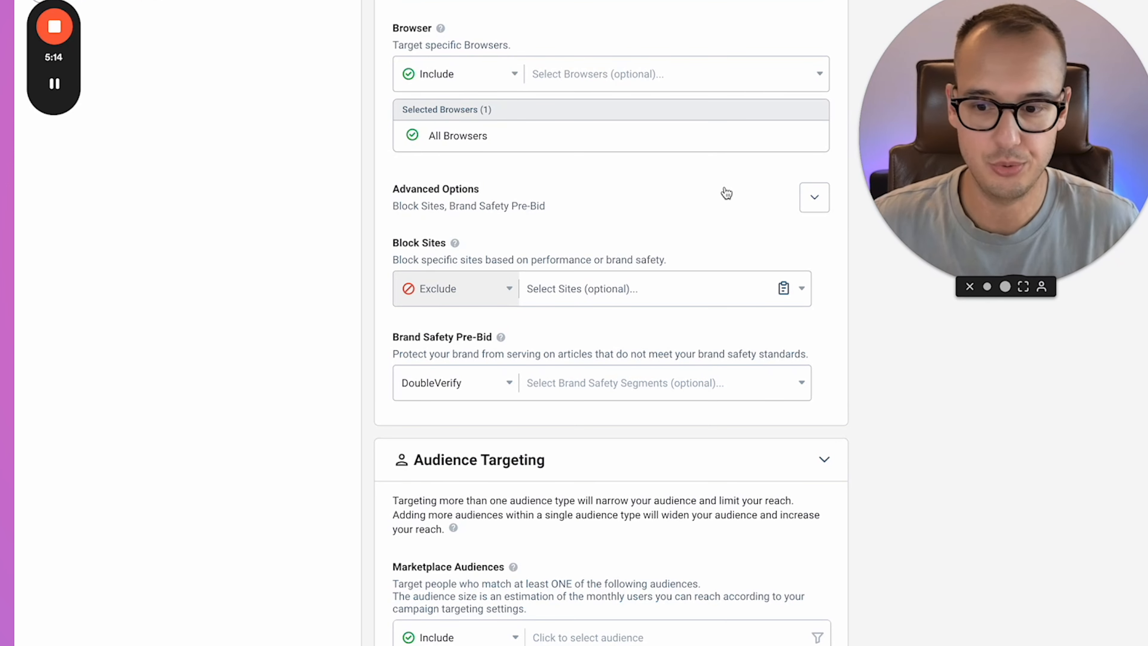
Step: Browse the Marketplace Audiences categories, expanding Education & Self Improvement, and close the list without choosing an audience
scroll(723, 194, "down", 5)
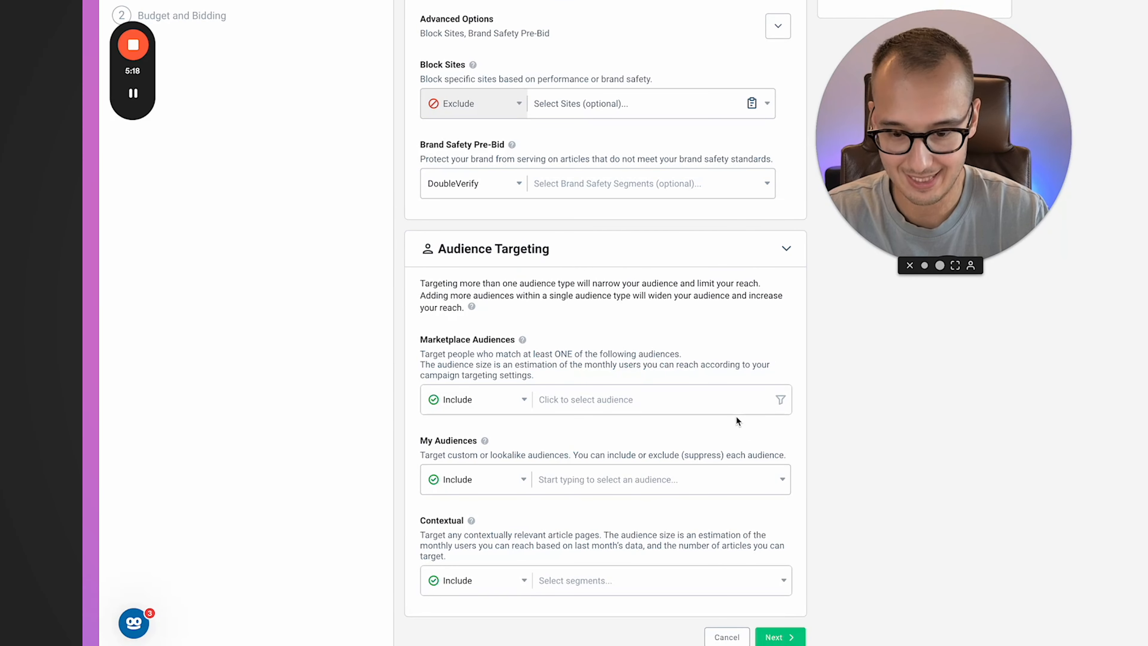
left_click(618, 407)
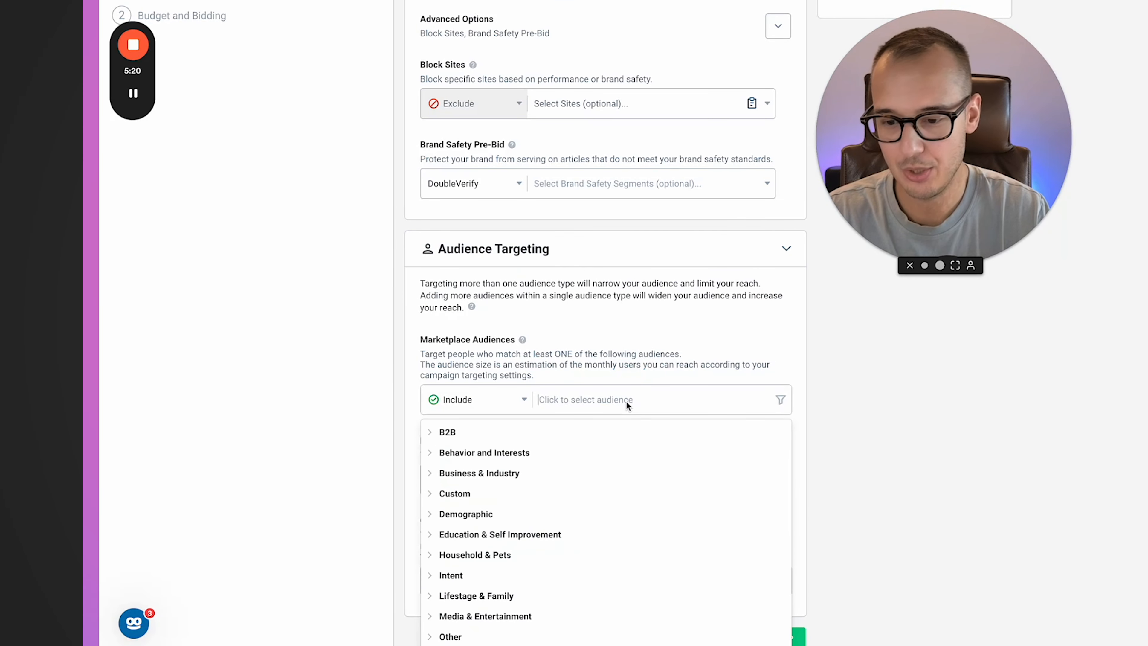
left_click(429, 534)
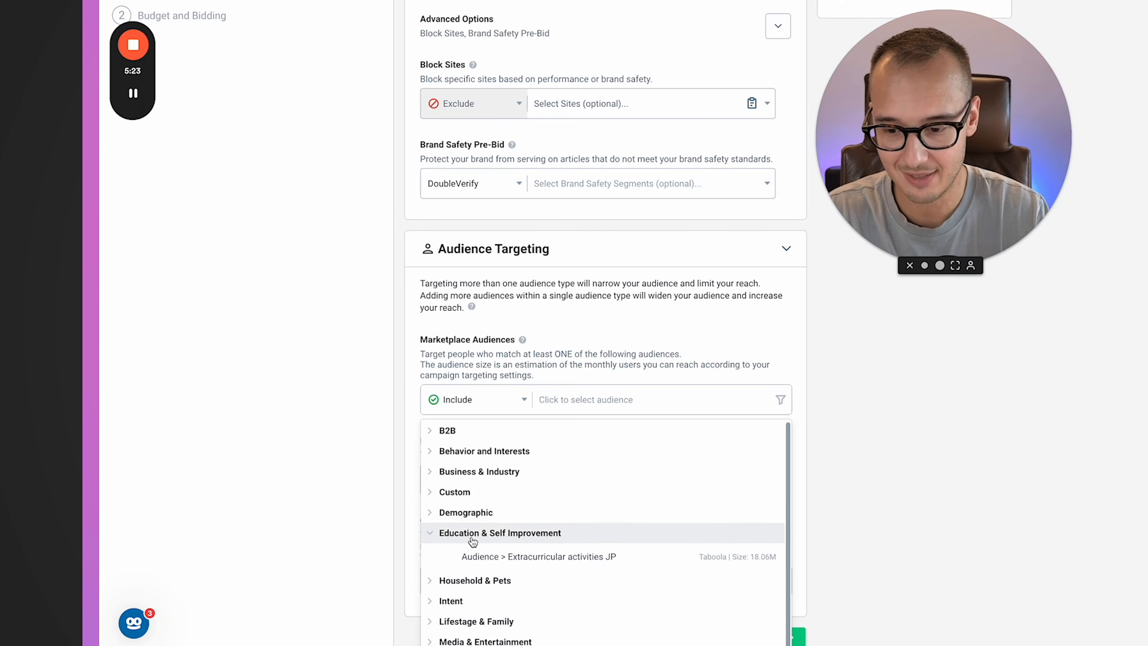
left_click(985, 519)
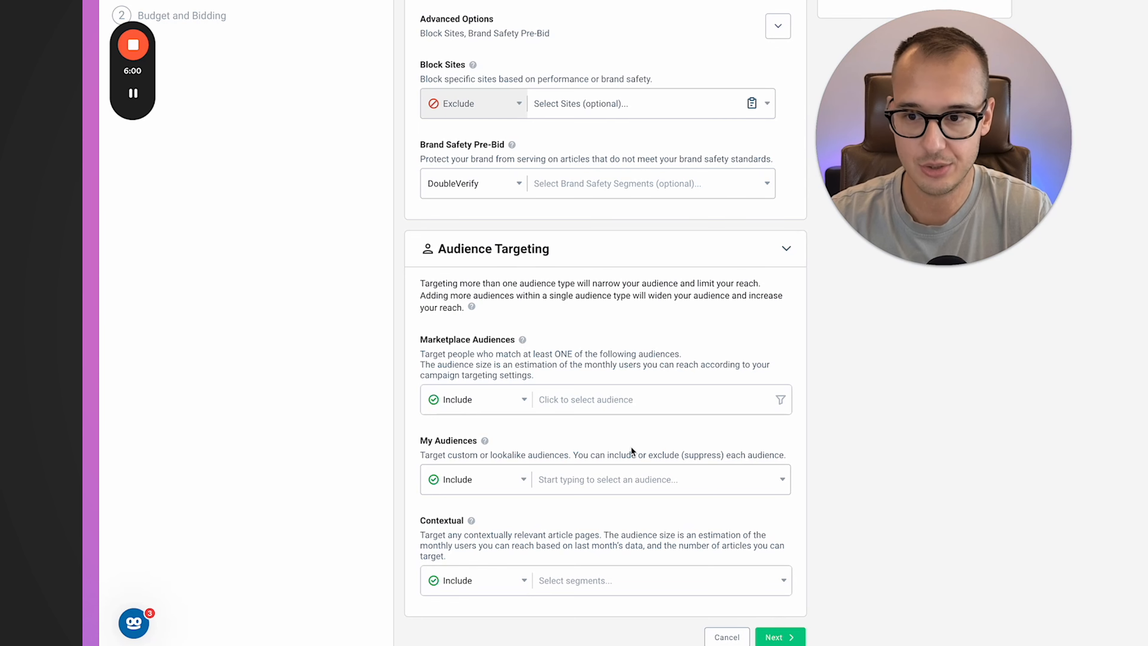
Step: Review the empty audience targeting settings and continue to the Budget and Bidding stage
scroll(632, 449, "up", 5)
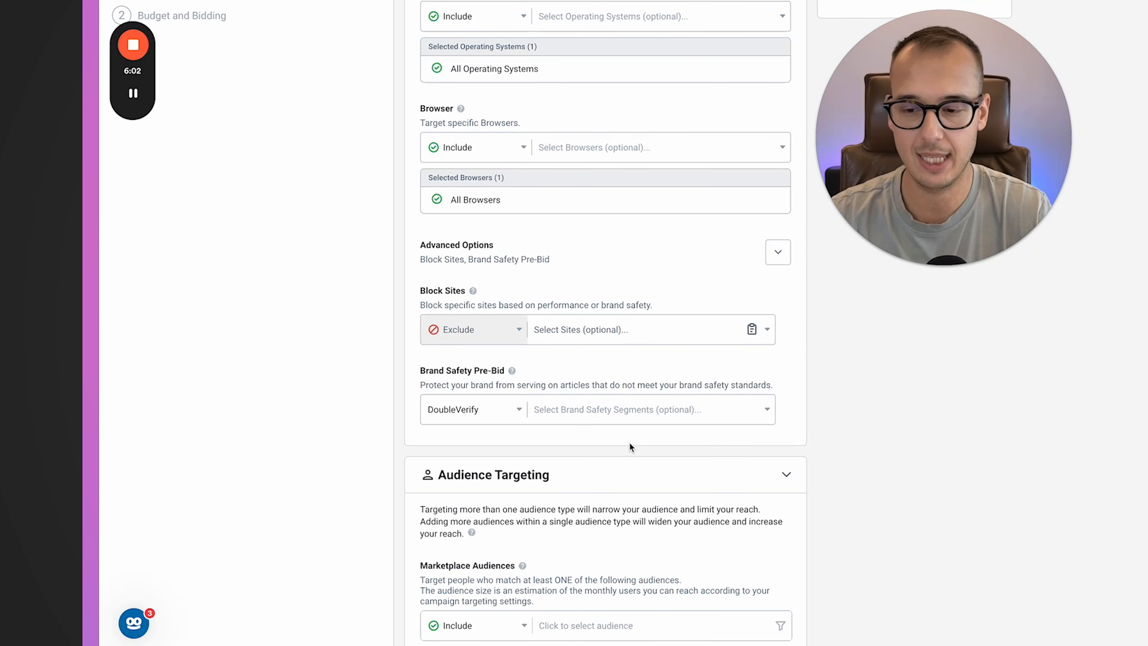
scroll(733, 369, "down", 5)
scroll(732, 368, "up", 2)
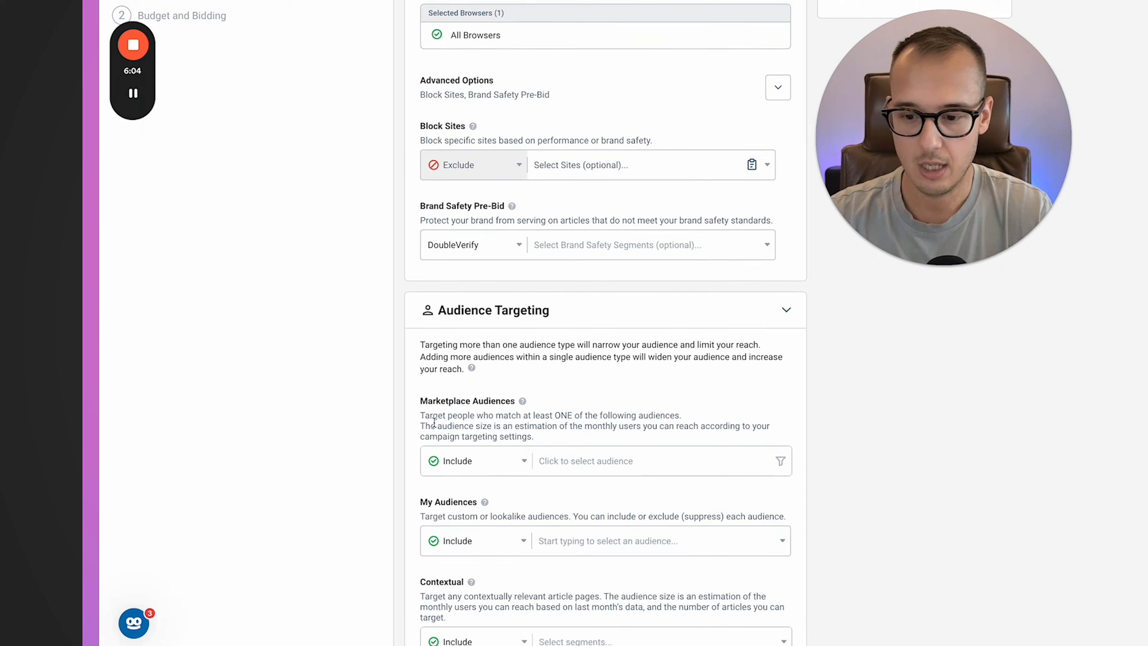
scroll(433, 422, "down", 2)
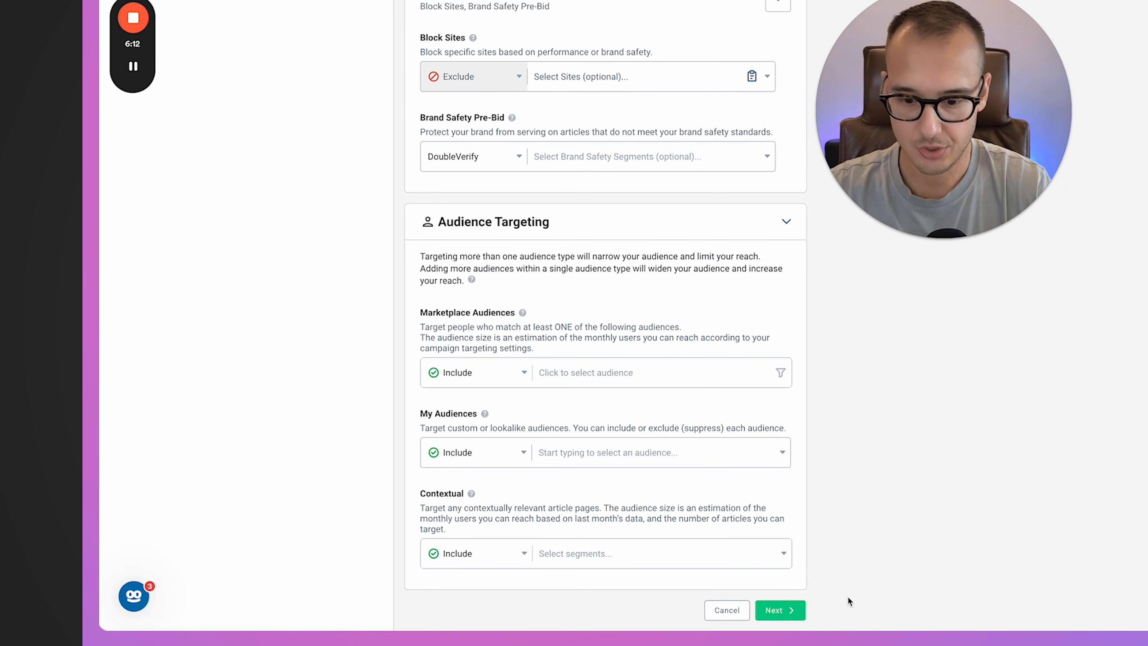
left_click(779, 610)
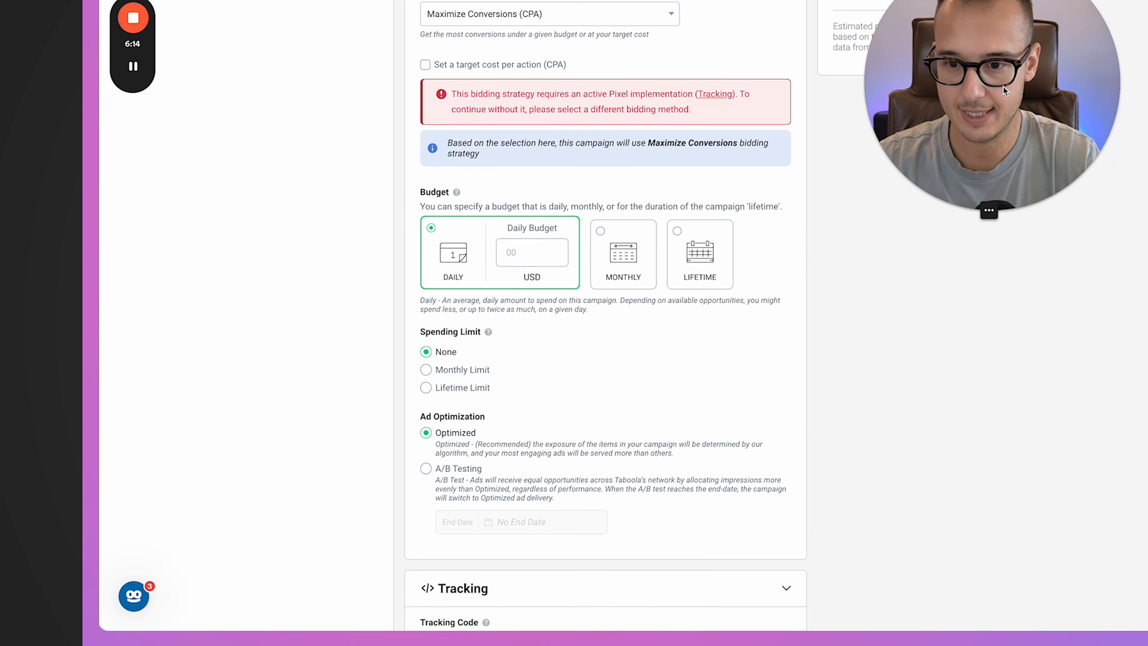
left_click_drag(1003, 88, 1027, 82)
left_click_drag(533, 291, 537, 276)
left_click(540, 365)
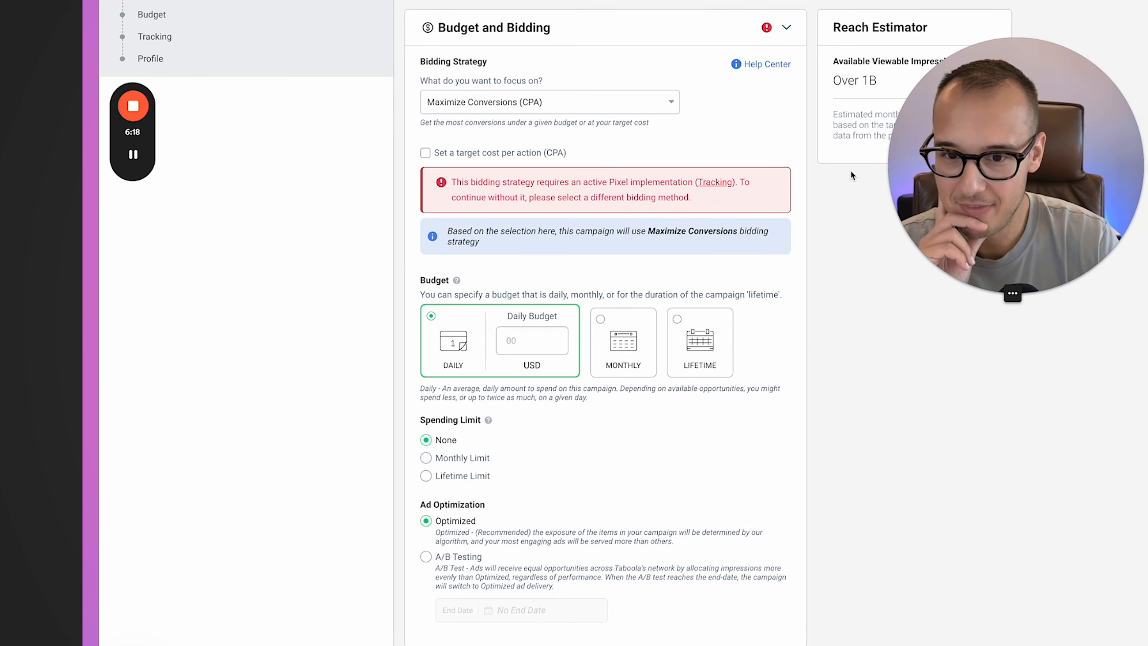
Step: Examine the bidding strategy choices and the optional target cost per action (CPA) setting, keeping Maximize Conversions (CPA)
left_click(513, 99)
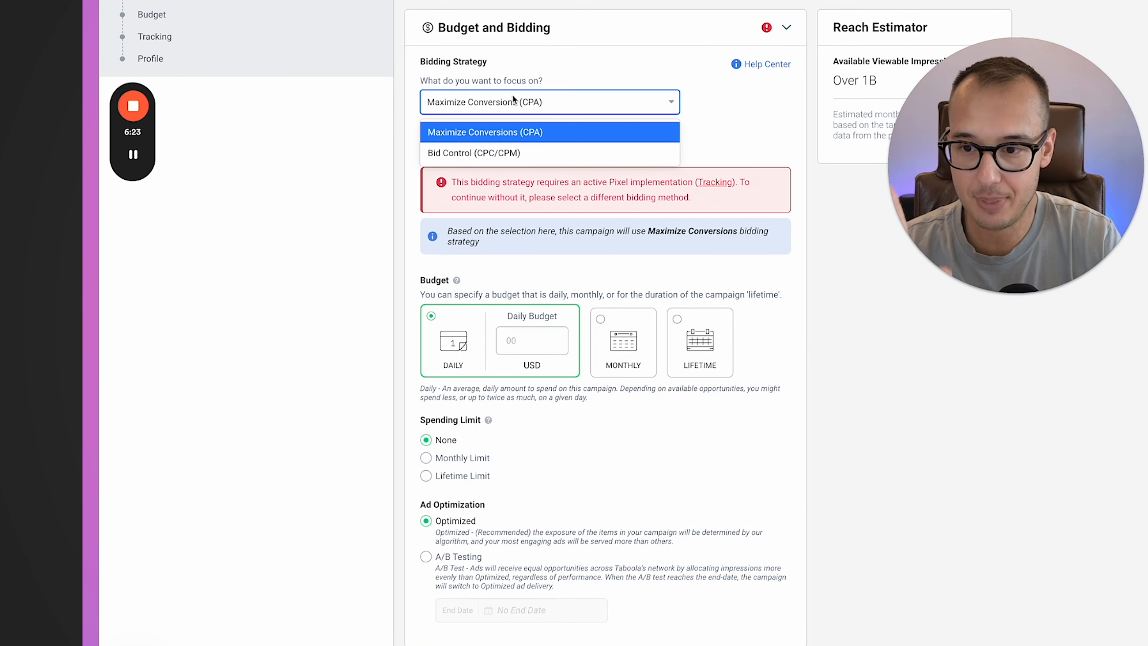
left_click(1038, 402)
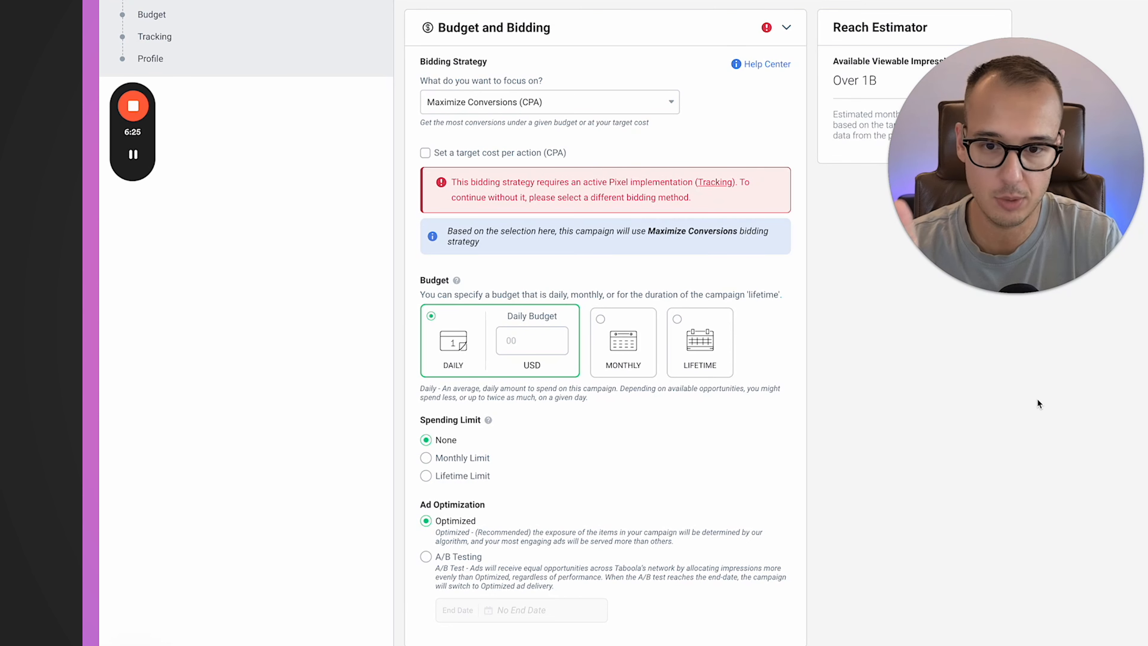
left_click_drag(1018, 182, 1010, 313)
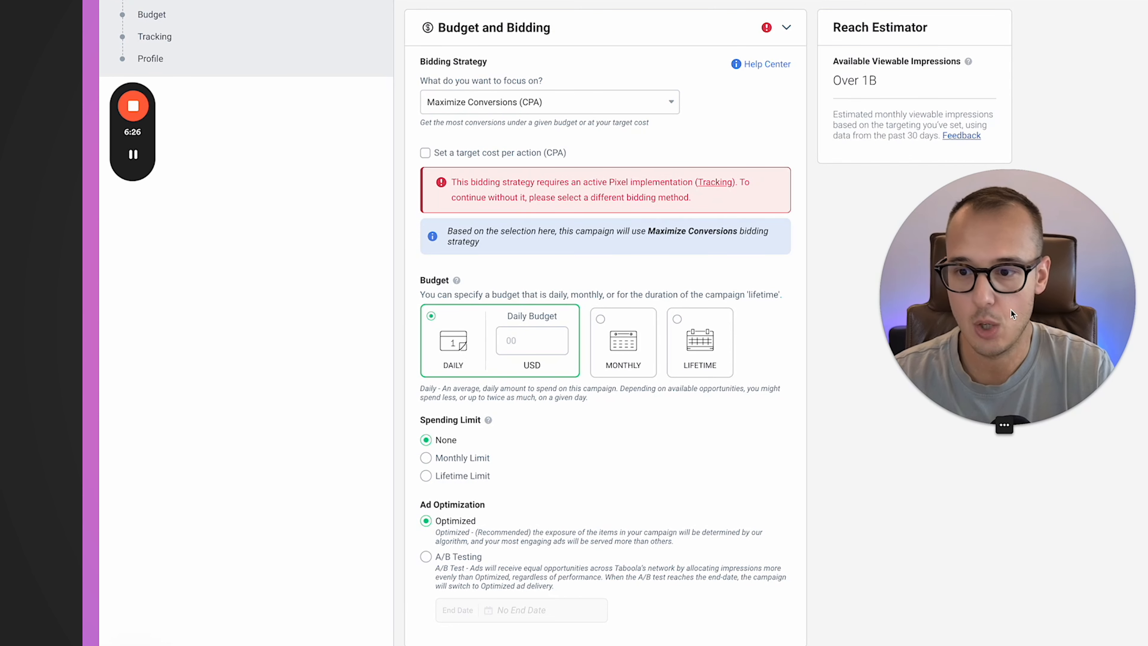
left_click(603, 102)
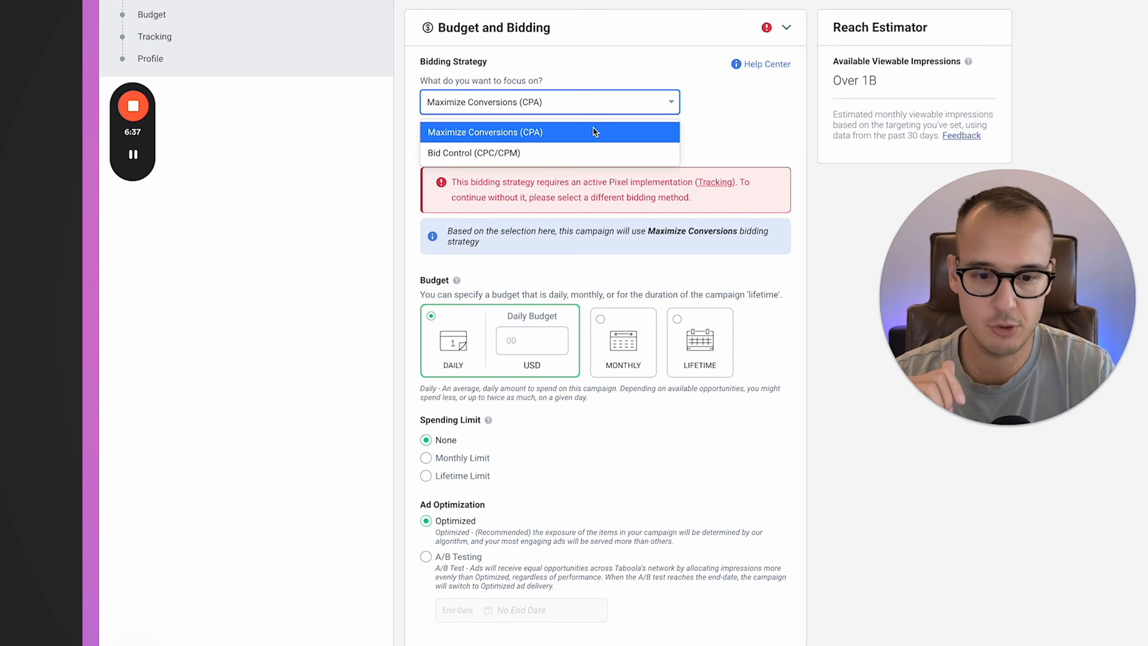
left_click(1130, 109)
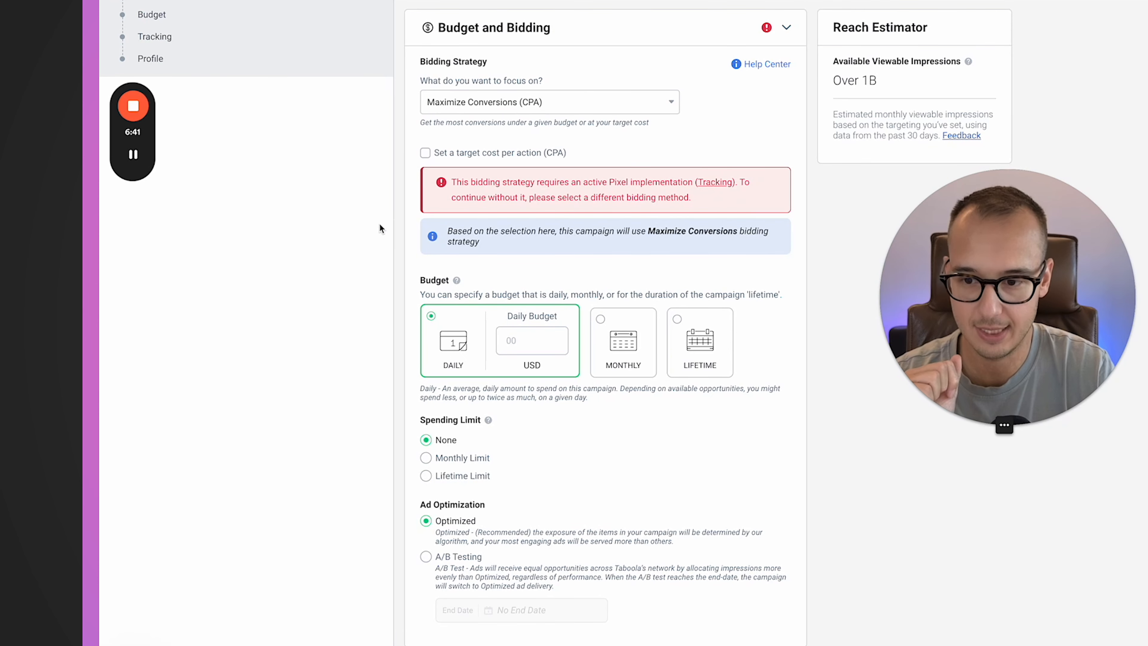
left_click(436, 152)
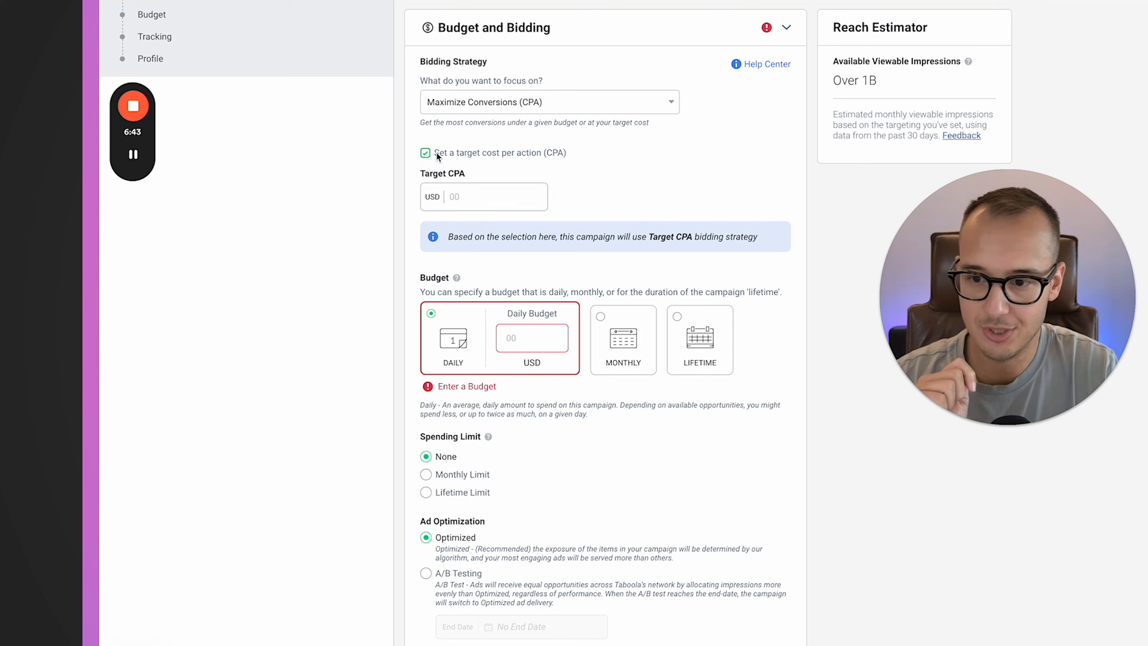
left_click(432, 155)
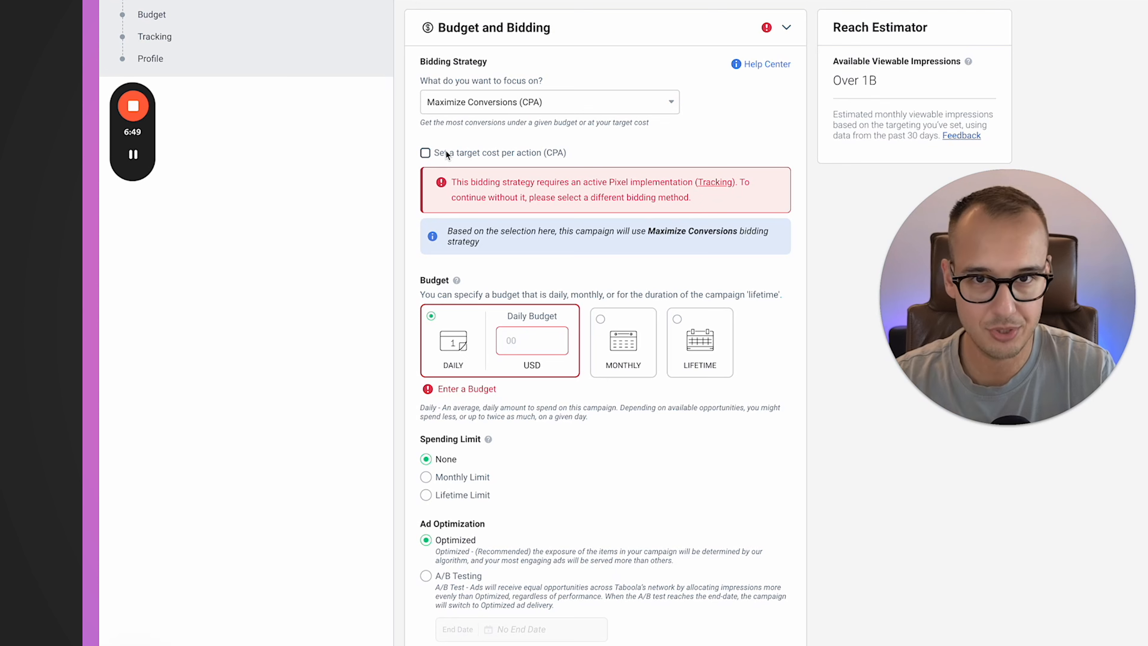
Step: Set the campaign's daily budget to 40 USD
scroll(446, 152, "down", 3)
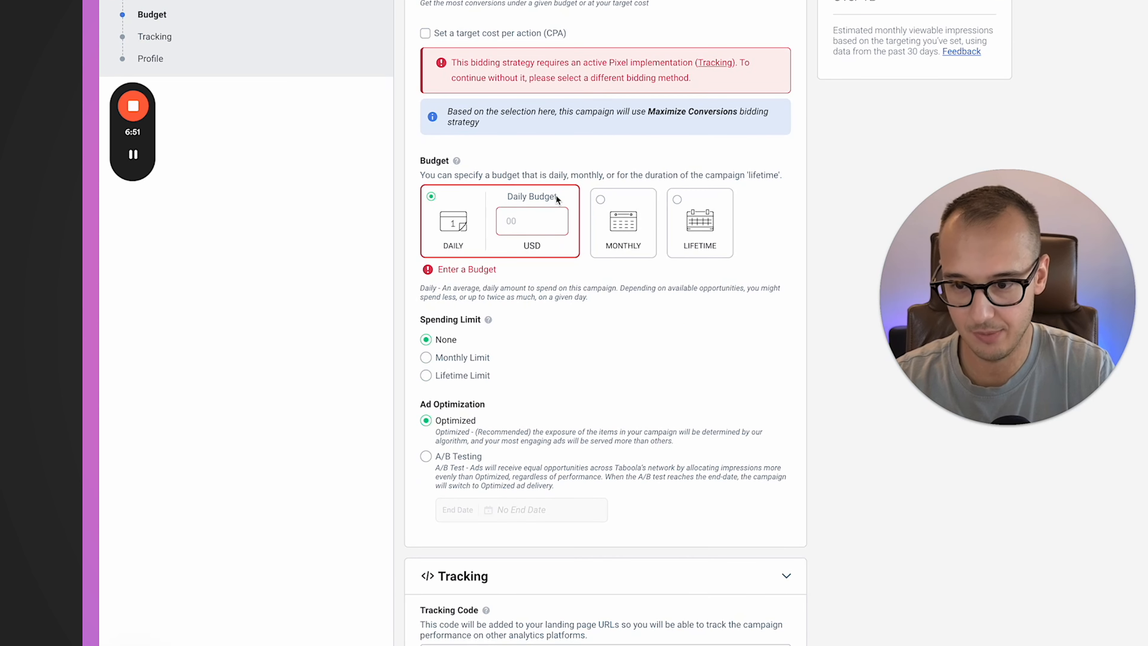
left_click(513, 230)
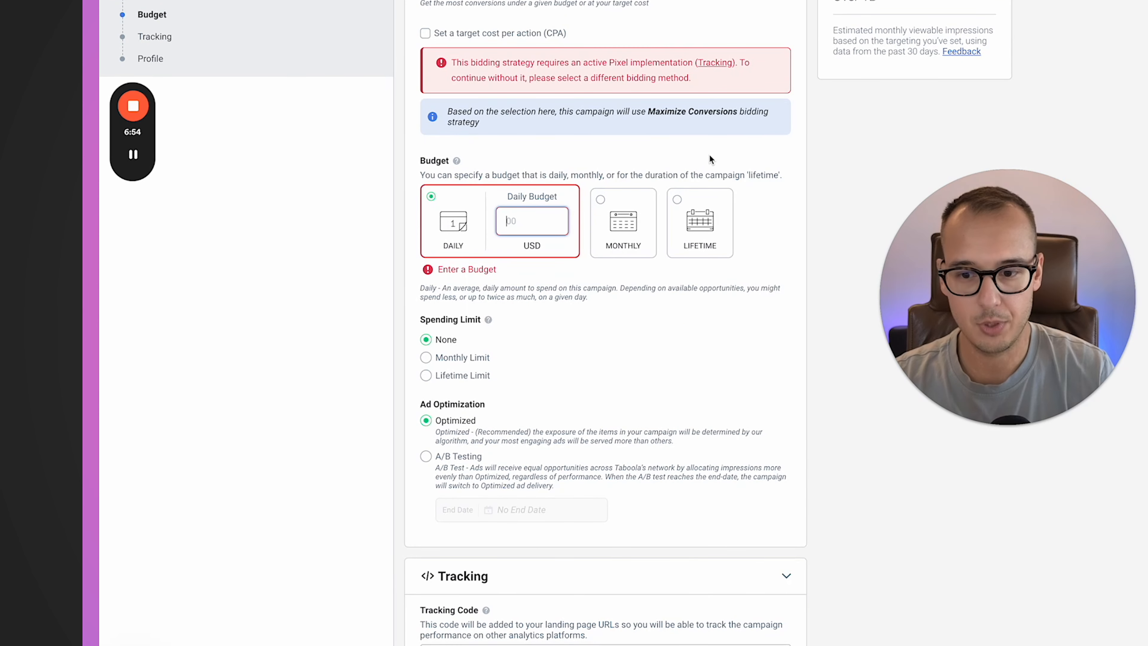
type("100")
key("BackSpace")
key("BackSpace")
key("BackSpace")
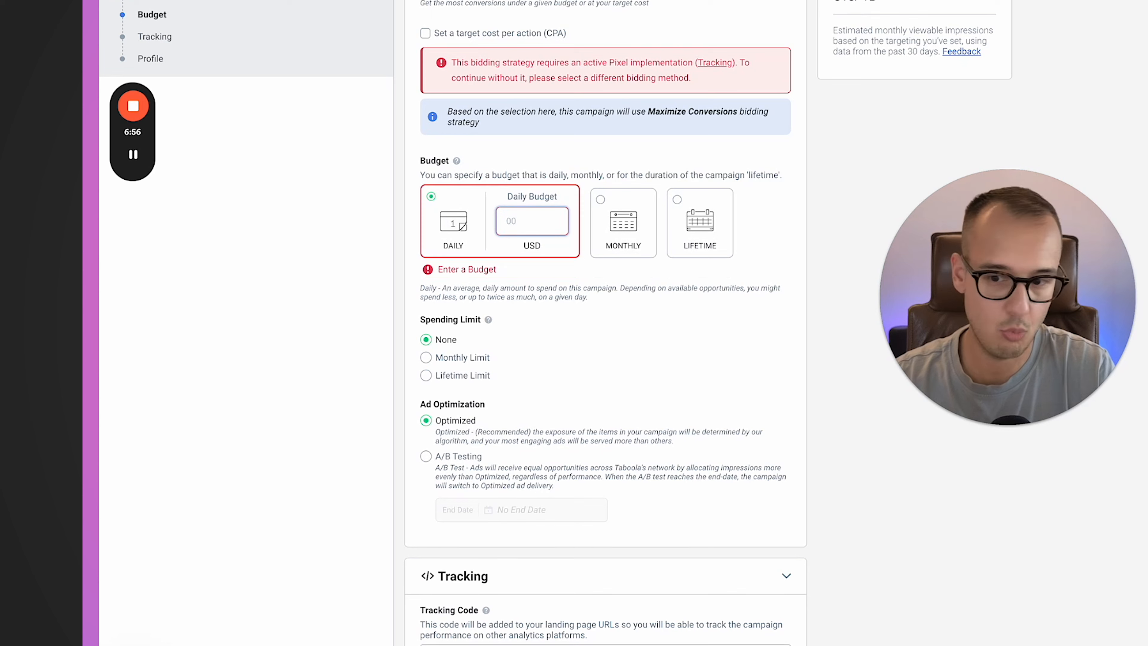
type("40")
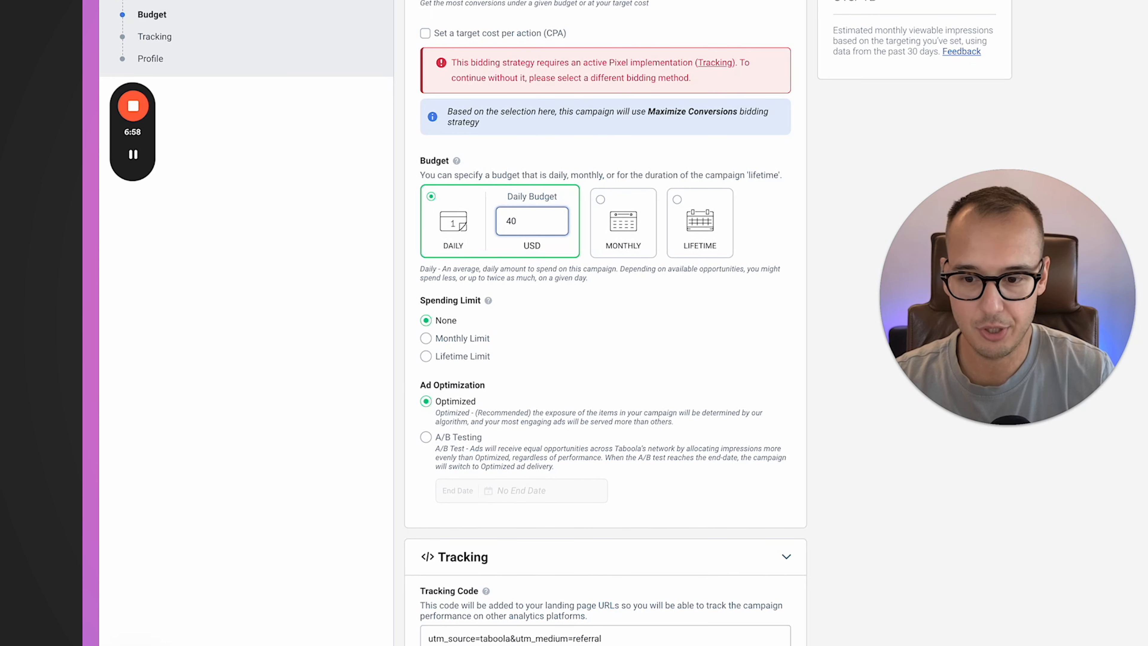
Step: Change the campaign's daily budget to 100 USD
key("BackSpace")
key("BackSpace")
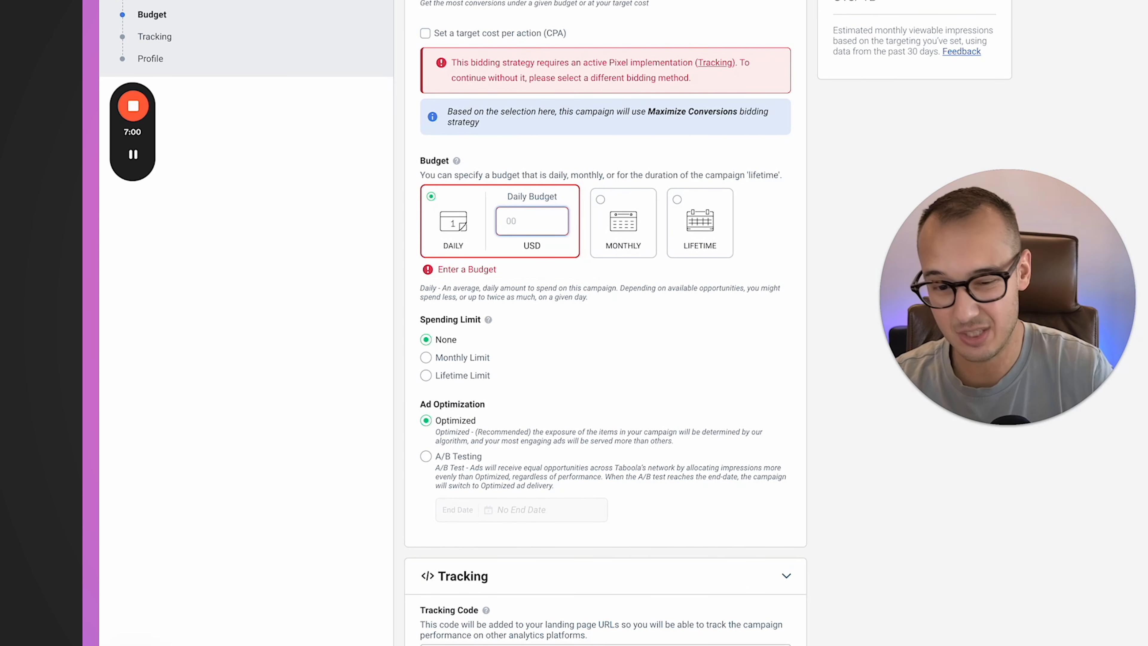
type("100")
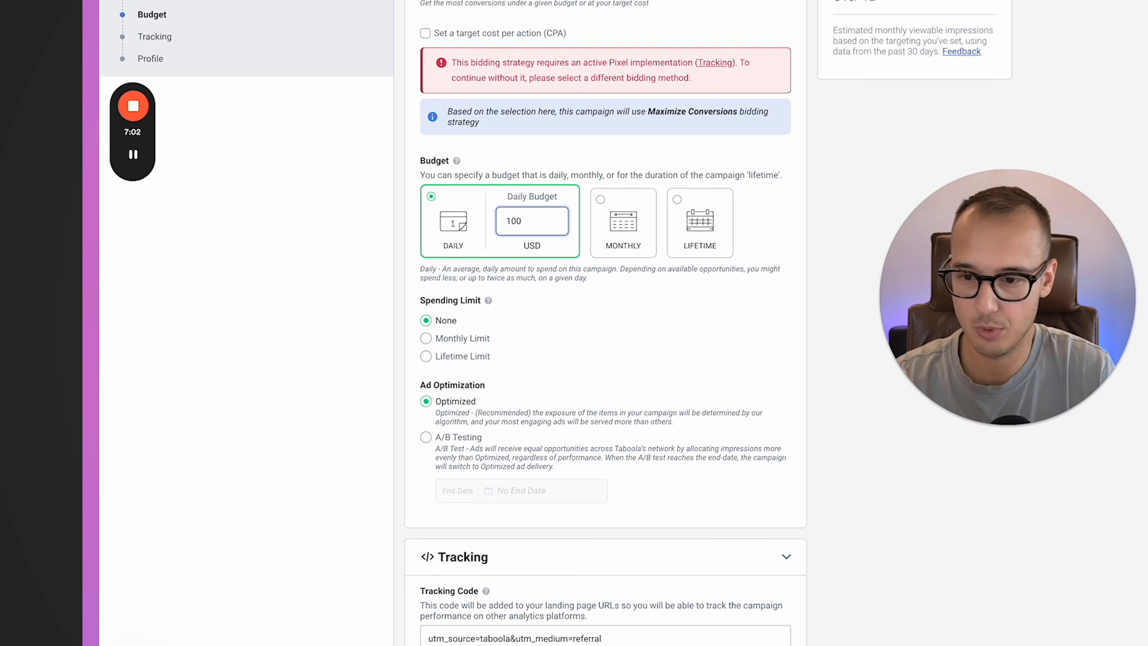
Step: Set the campaign's daily budget to 250 USD
key("BackSpace")
key("BackSpace")
key("BackSpace")
type("250")
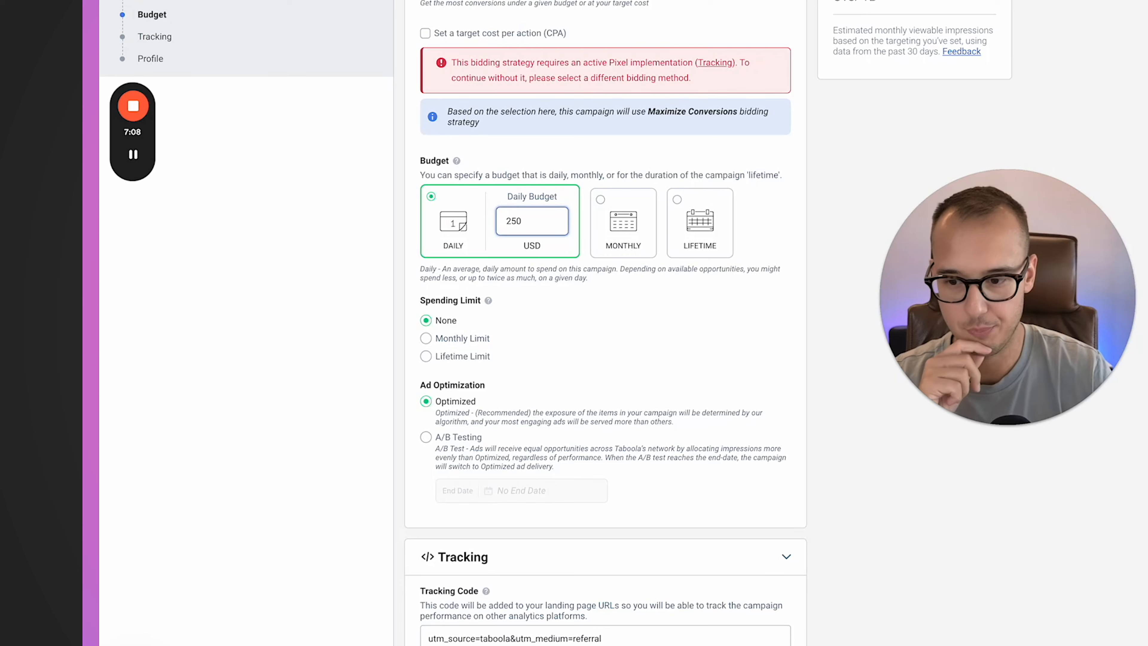
Step: Keep Optimized ad optimization and replace the tracking code with externalid={externalid}&site={site}&cid={clickid}&campaign={campaign}&thumbnail={thumbnail}&title={title}&campaignid={campaignid}&campaignitemid={campaign_item_id}&utm_source=taboola
scroll(543, 272, "down", 3)
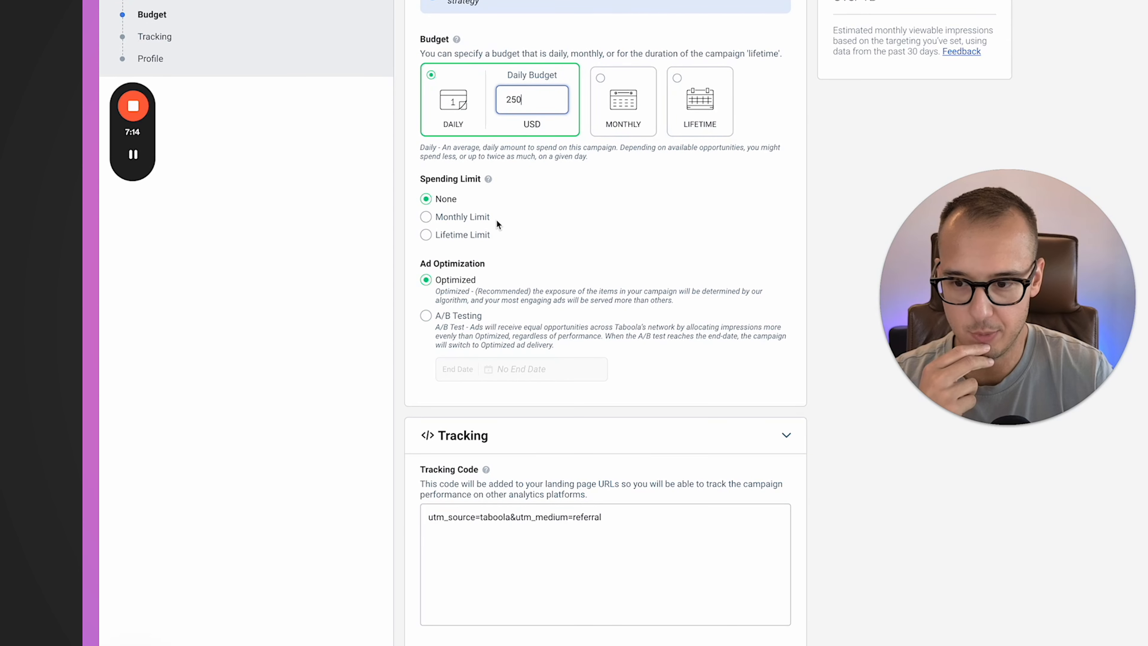
scroll(441, 292, "down", 1)
double_click(435, 241)
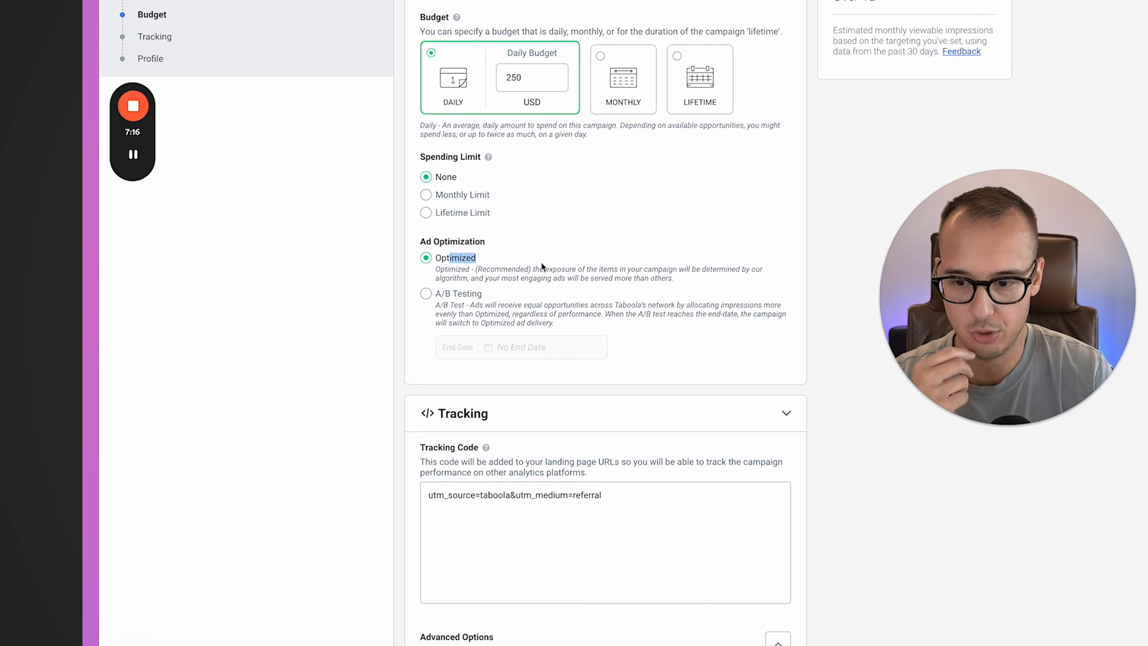
left_click(602, 551)
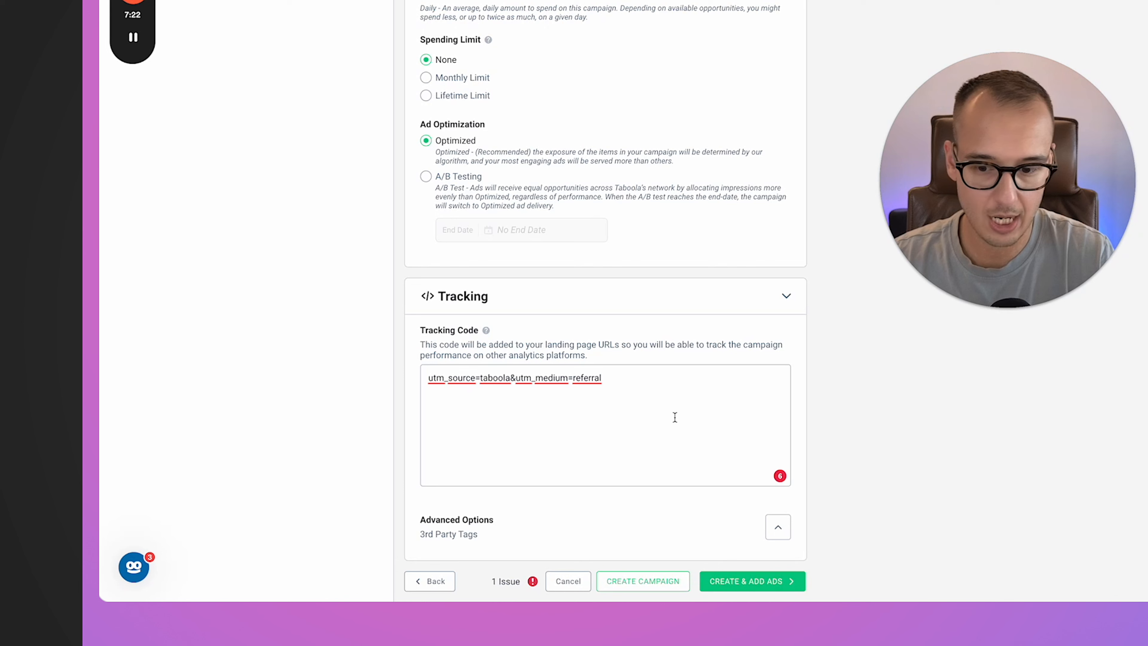
key("ctrl+a")
type("externalid={externalid}&site={site}&cid={clickid}&campaign={campaign}&thumbnail={thumbnail}&title={title}&campaignid={campaignid}&campaignitemid={campaign_item_id}&utm_source=taboola")
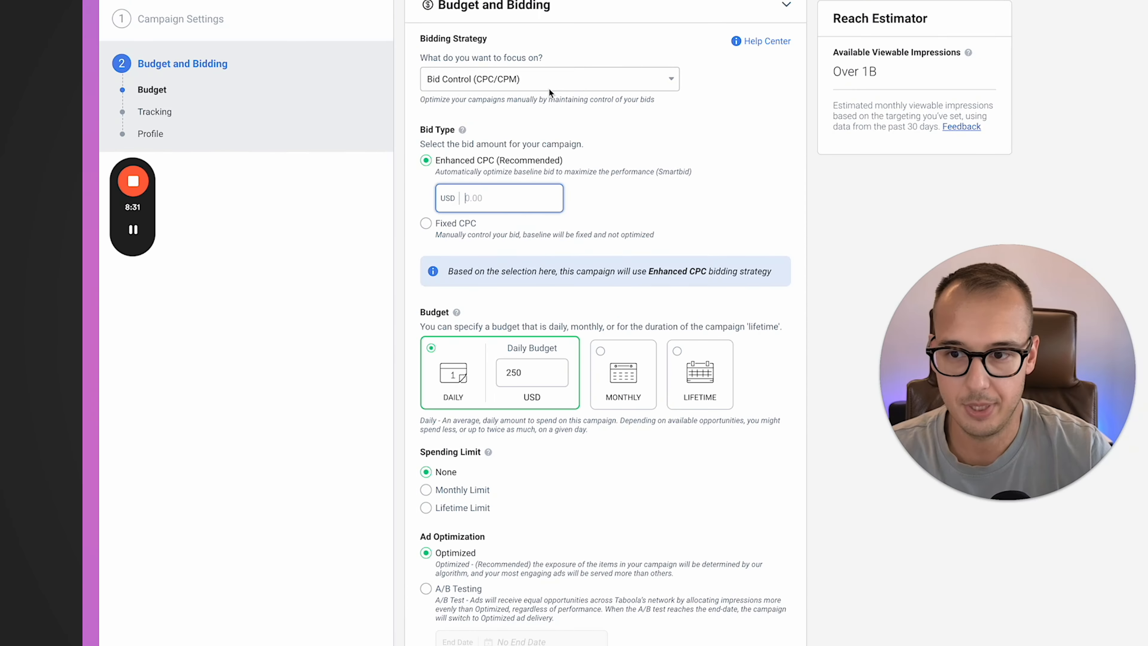
Step: Switch the bidding strategy to Maximize Conversions (CPA) and back to Bid Control (CPC/CPM) to compare their settings
left_click(542, 132)
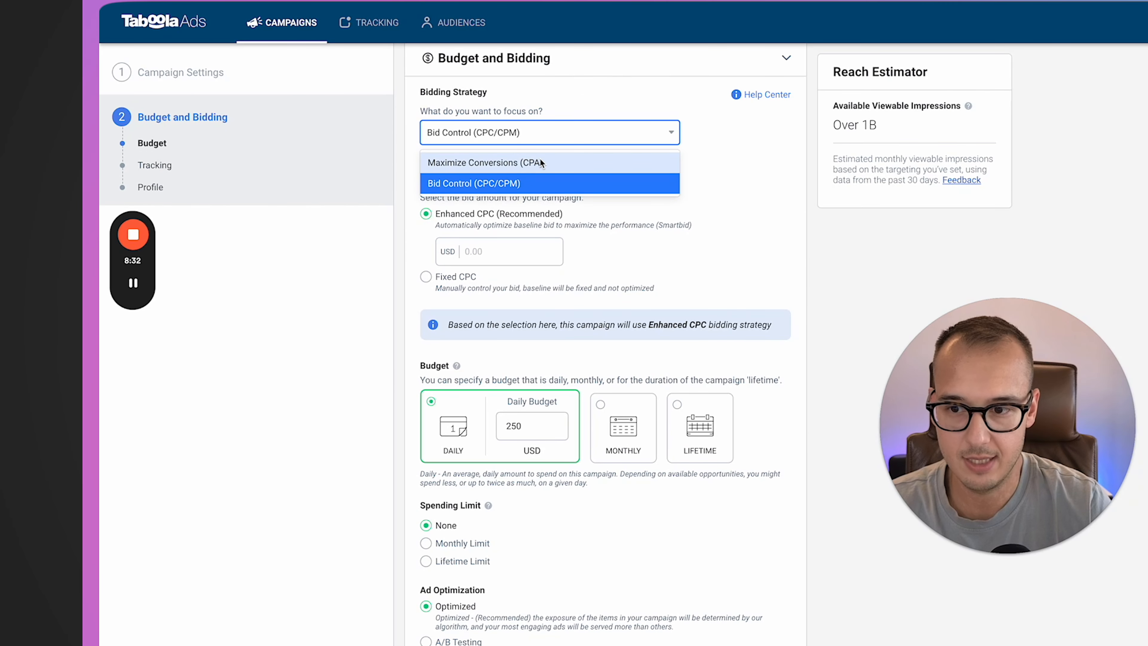
left_click(539, 162)
left_click(563, 132)
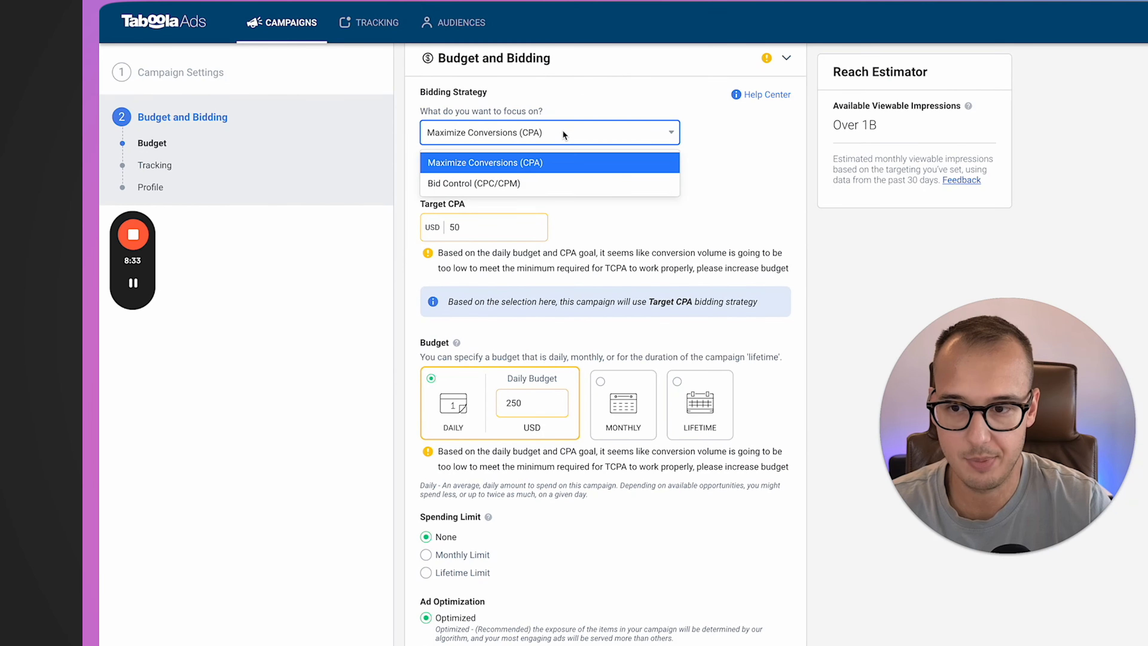
left_click(528, 181)
left_click(487, 255)
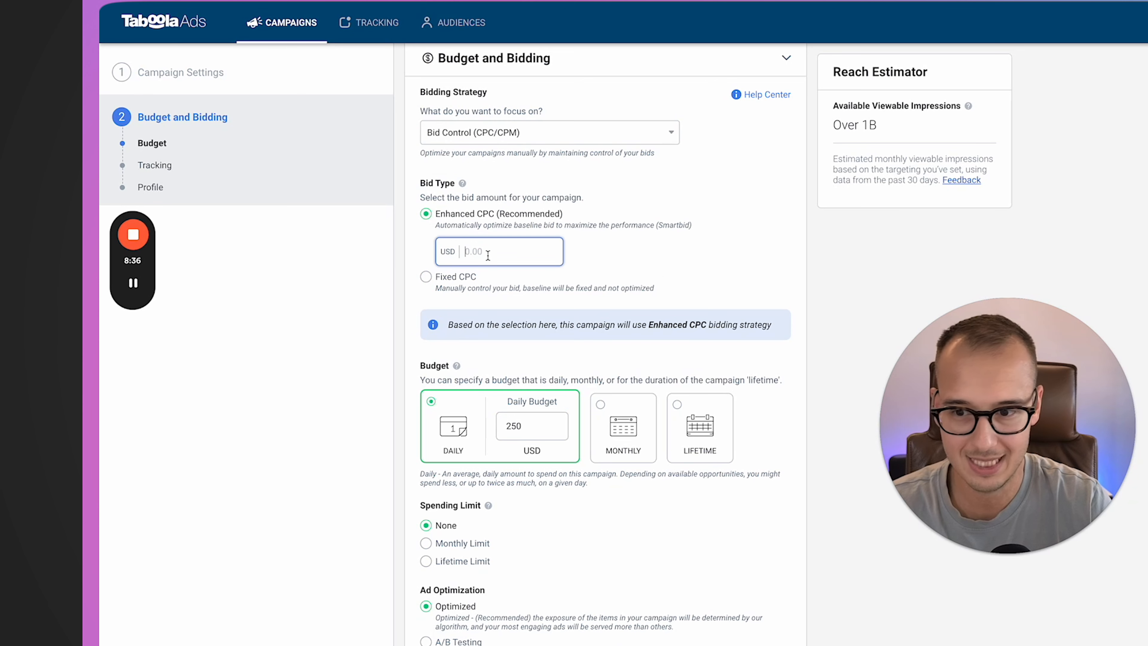
Step: Choose the Maximize Conversions (CPA) bidding strategy and turn off the target cost per action
left_click(522, 133)
left_click(522, 164)
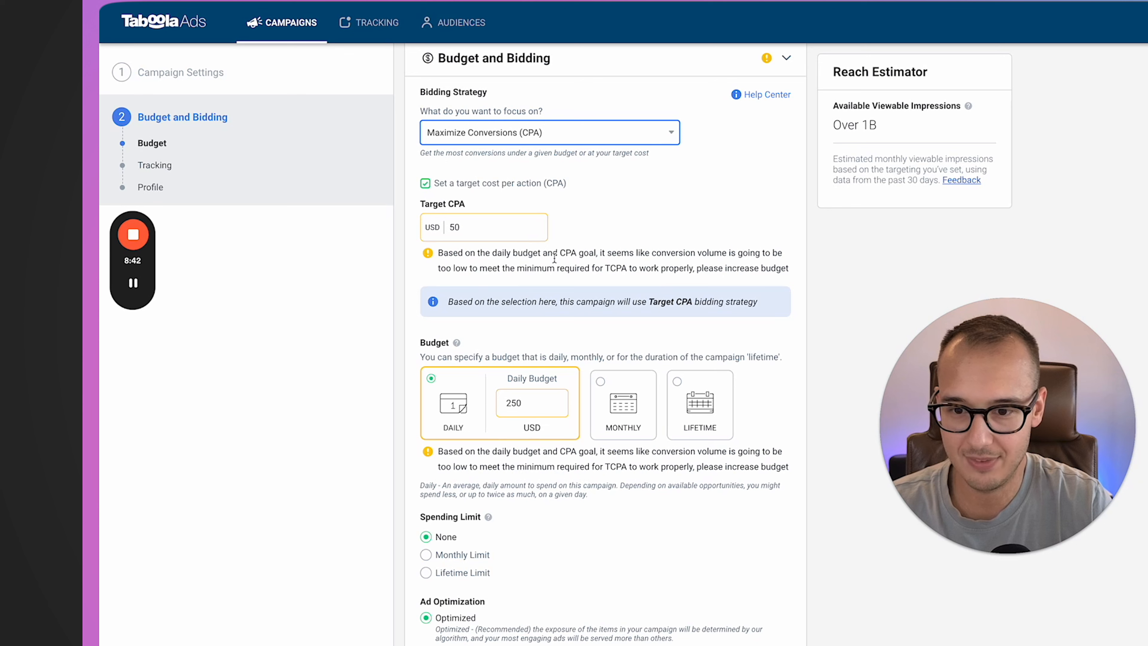
left_click(458, 185)
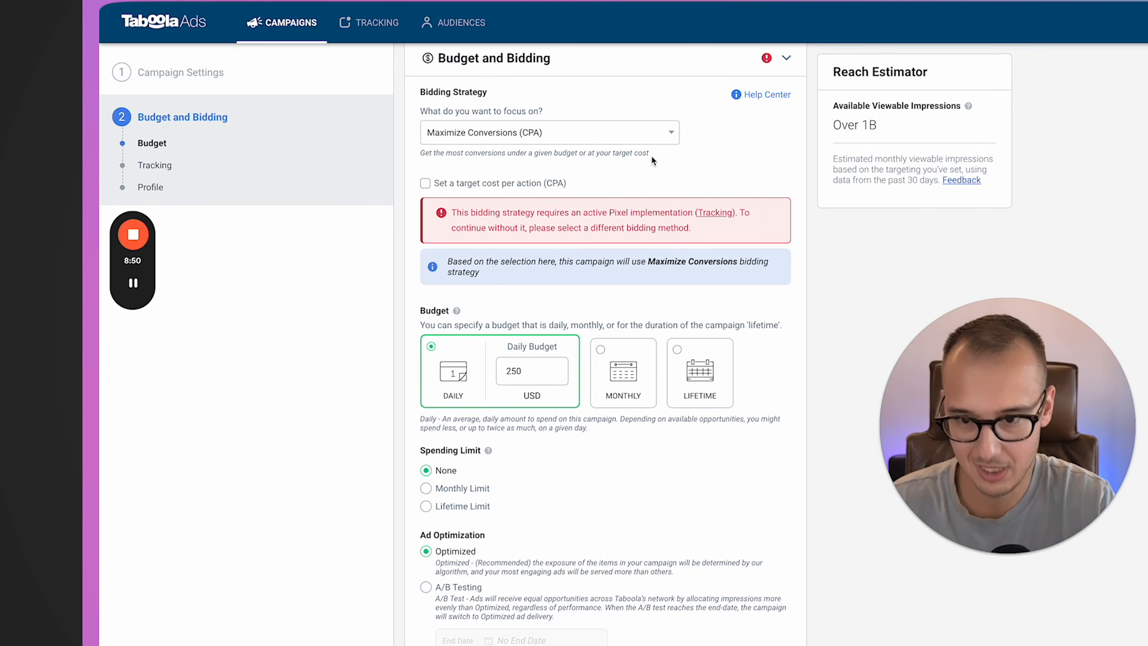
Step: Choose Bid Control (CPC/CPM) as the bidding strategy and set the Enhanced CPC bid to 0,45 USD
left_click(594, 141)
left_click(551, 183)
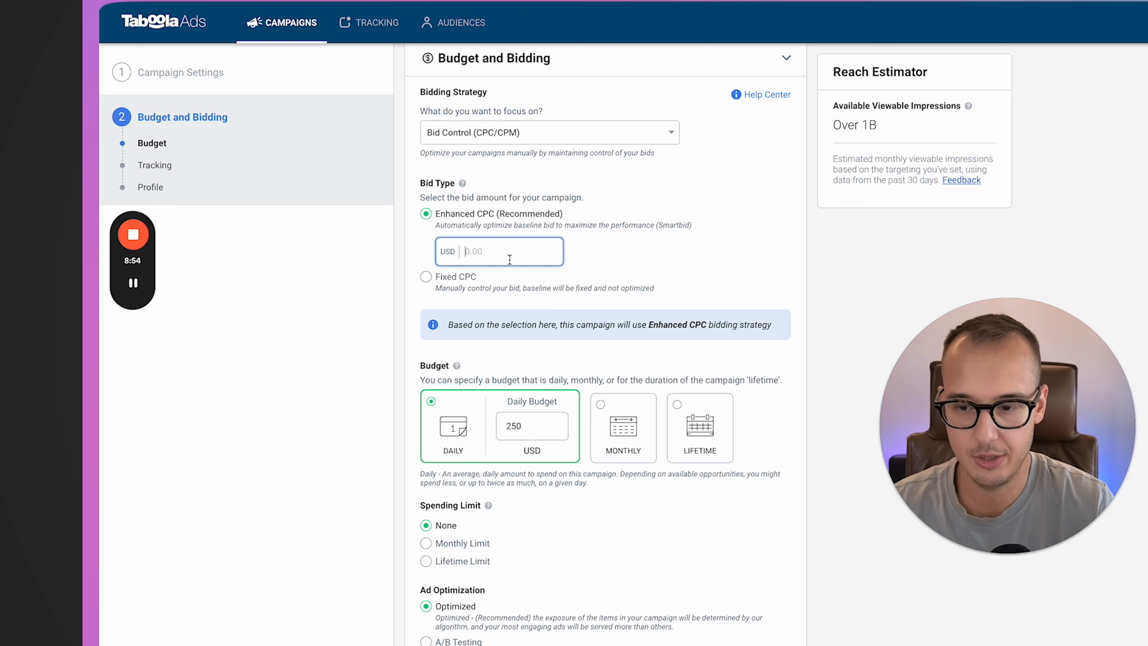
left_click(930, 344)
left_click(518, 258)
key("BackSpace")
key("BackSpace")
type("45")
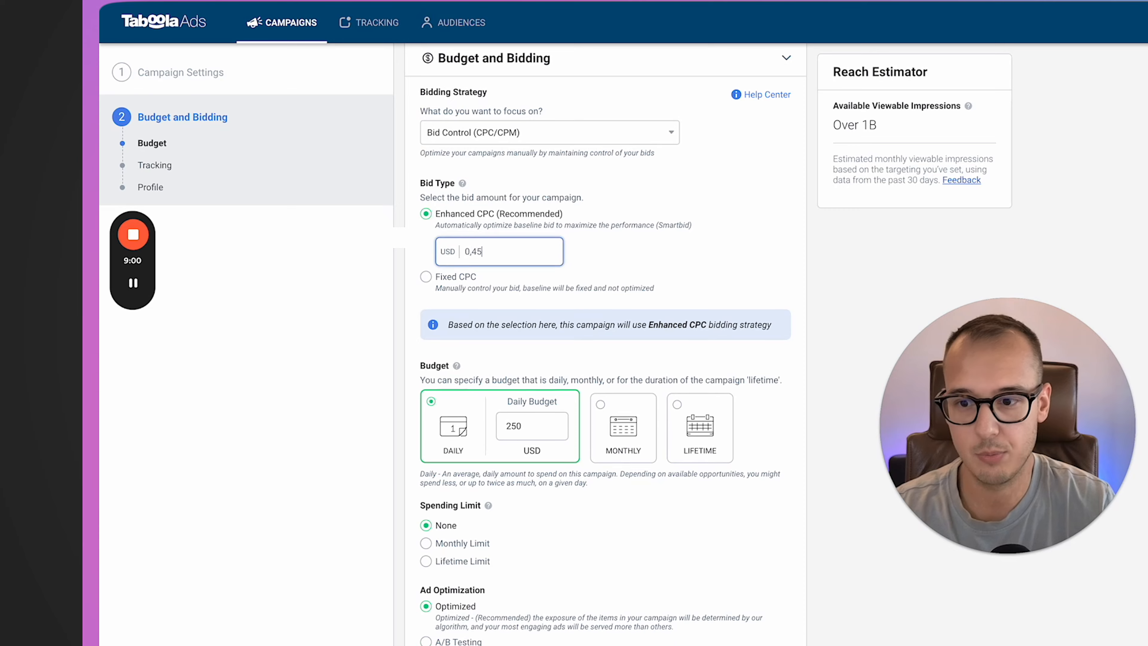
scroll(861, 456, "down", 8)
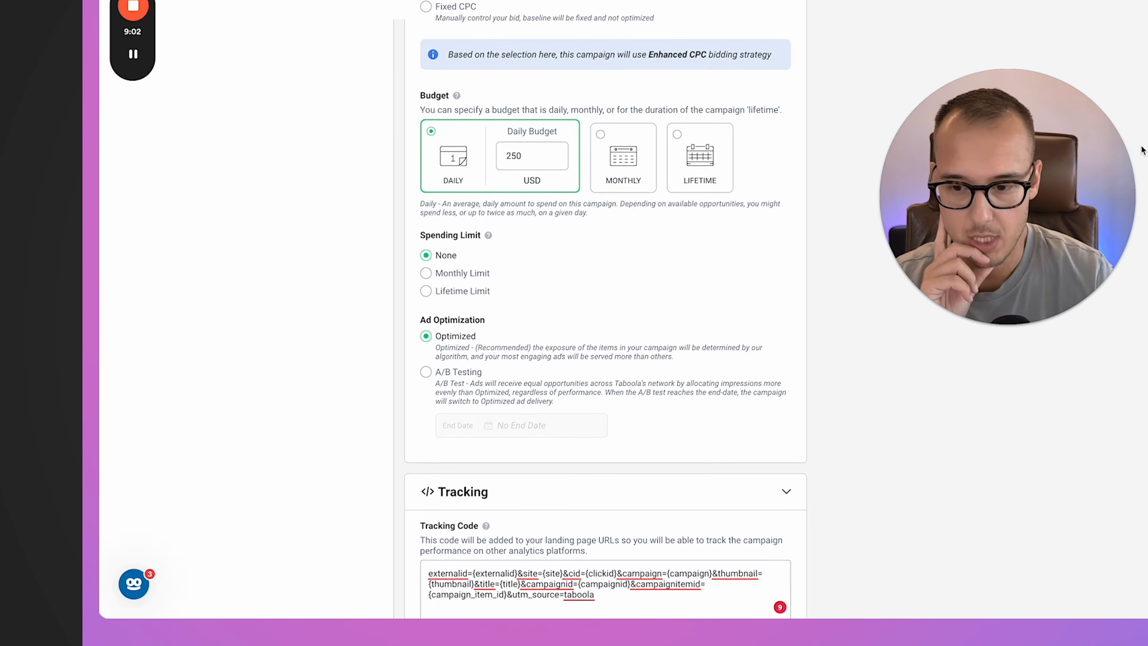
scroll(861, 456, "down", 3)
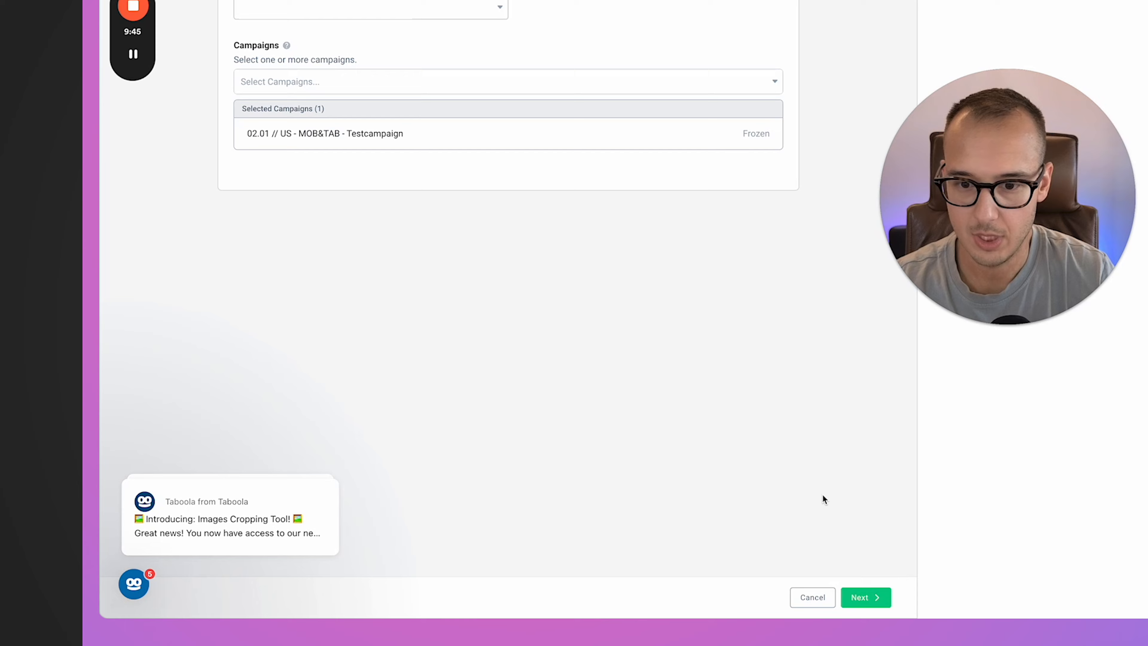
Step: Continue to the ad setup for the selected campaign and look over the available creation modes
left_click(866, 598)
scroll(796, 299, "down", 1)
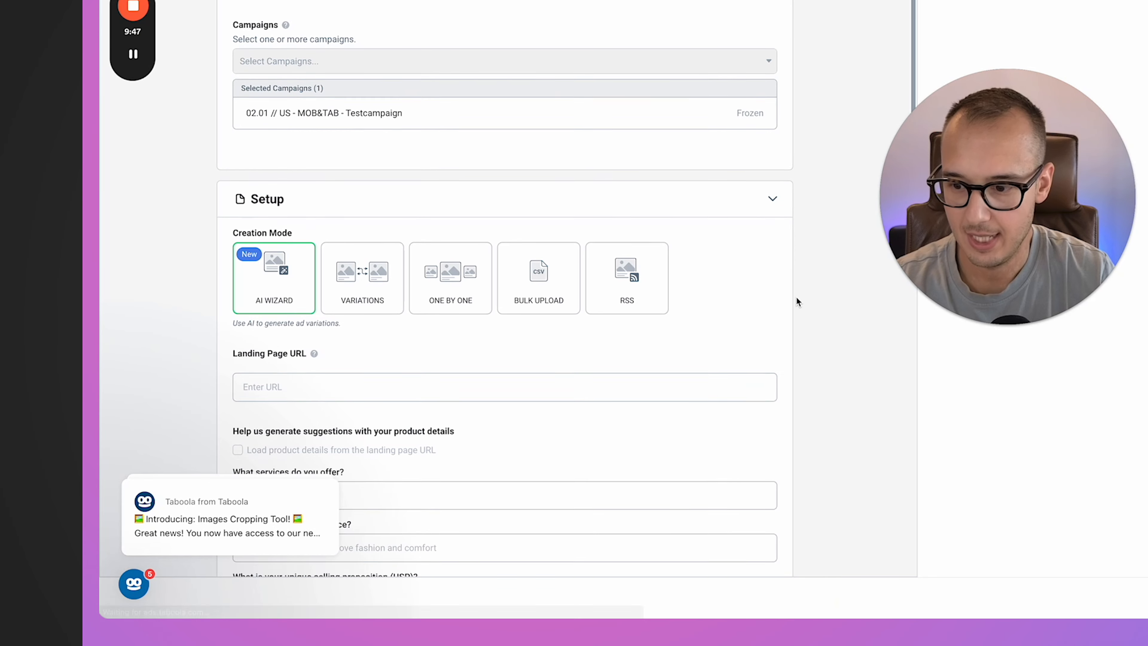
scroll(351, 251, "down", 3)
scroll(352, 248, "up", 4)
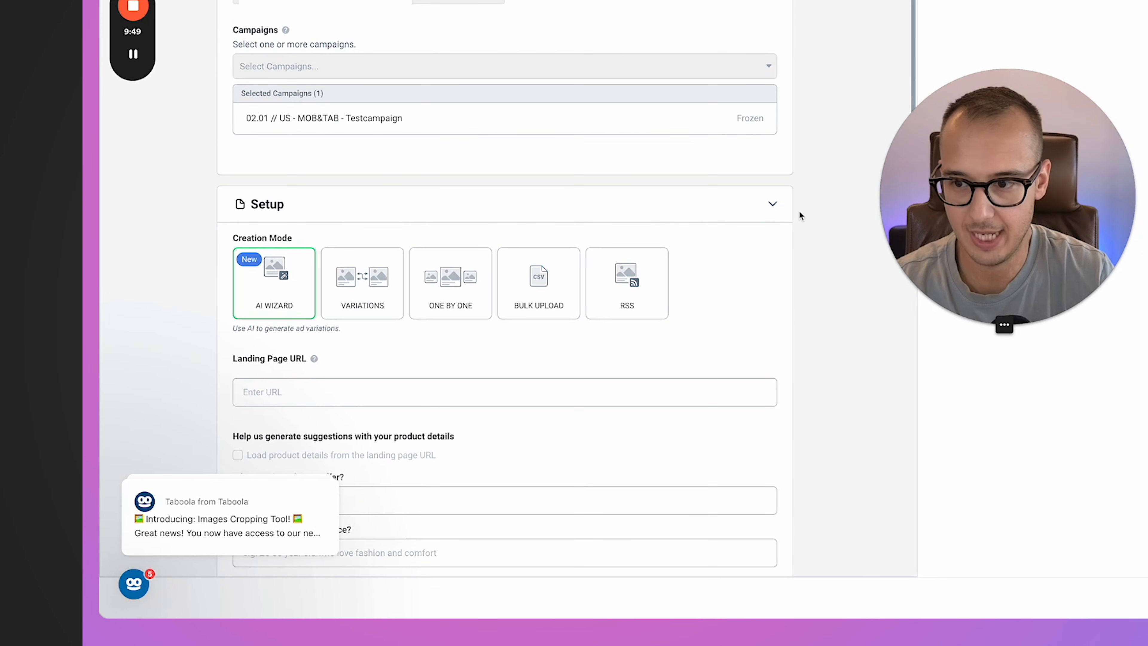
scroll(249, 297, "down", 3)
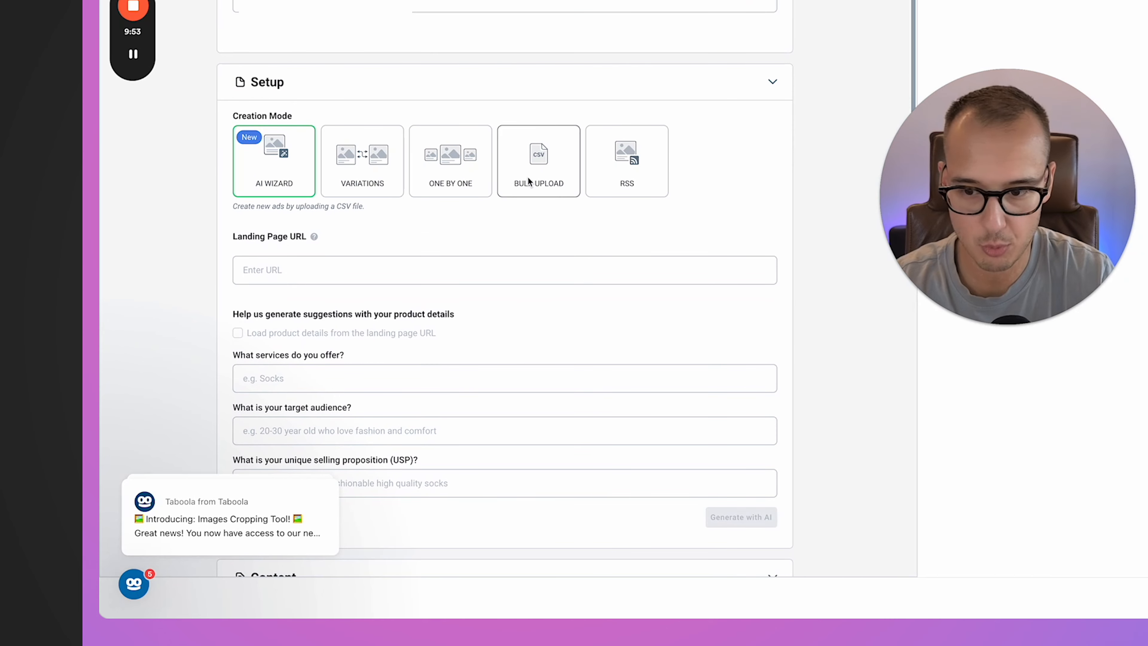
scroll(750, 224, "down", 2)
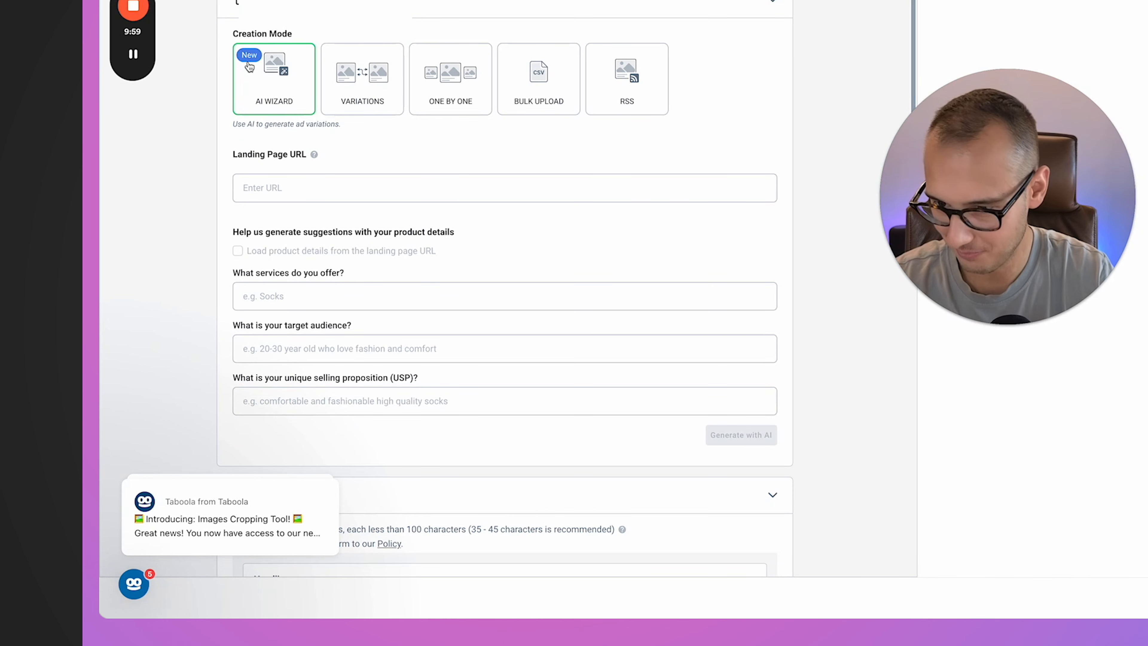
left_click(373, 109)
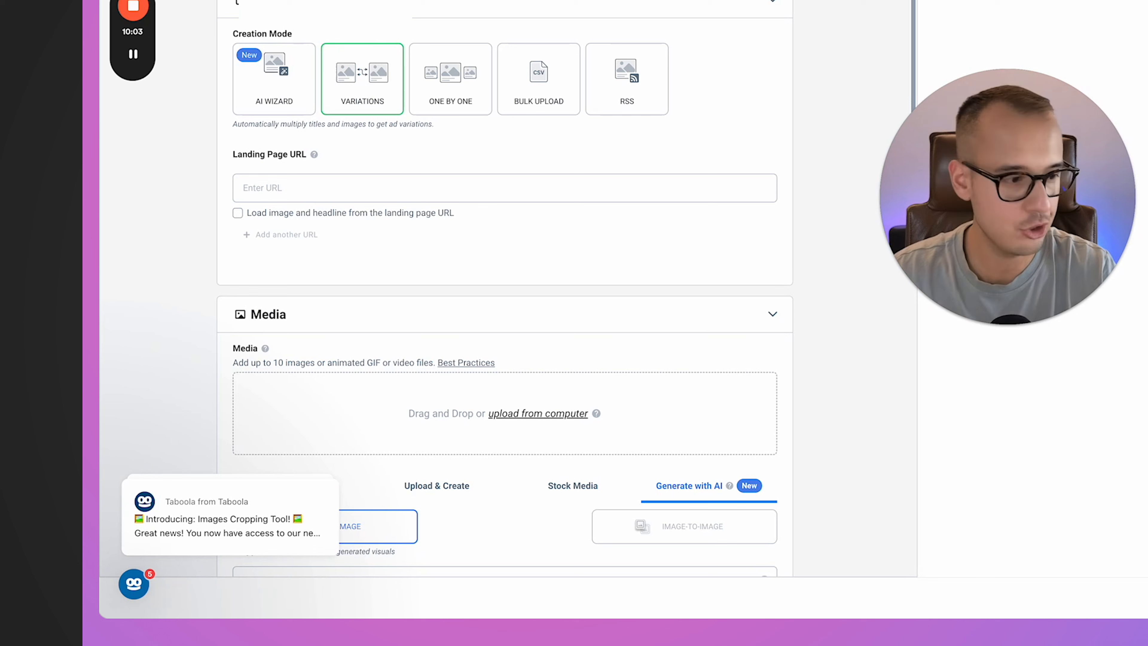
left_click(469, 181)
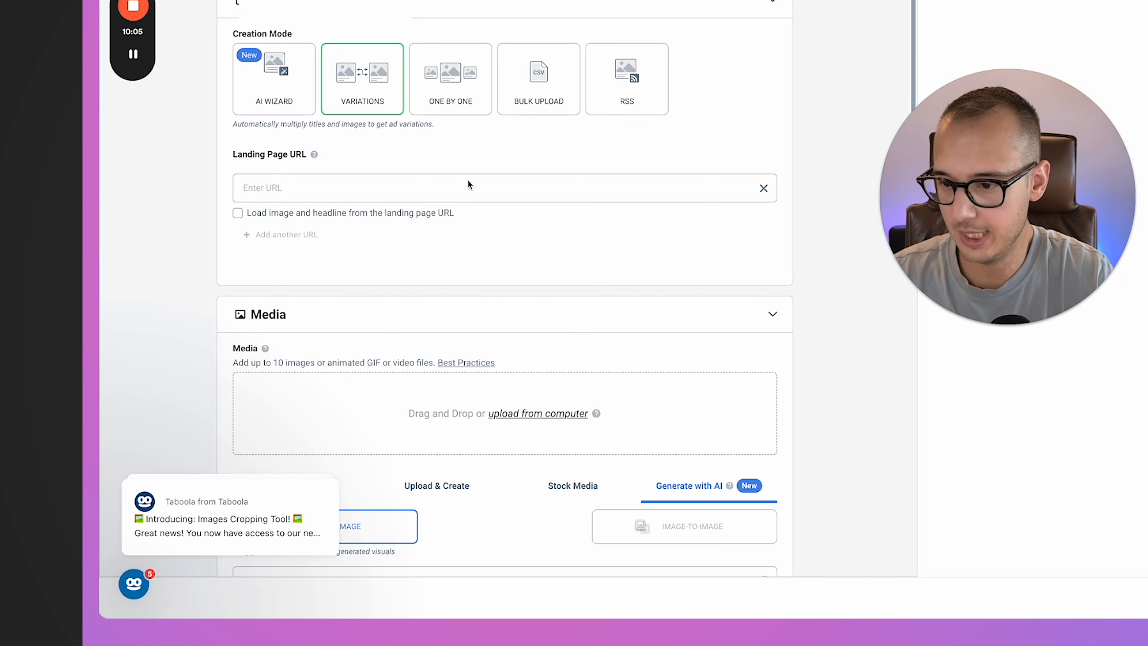
type("https://purple-black.com/")
Step: Upload the three knee pain images from the computer to the ad media
scroll(790, 189, "down", 5)
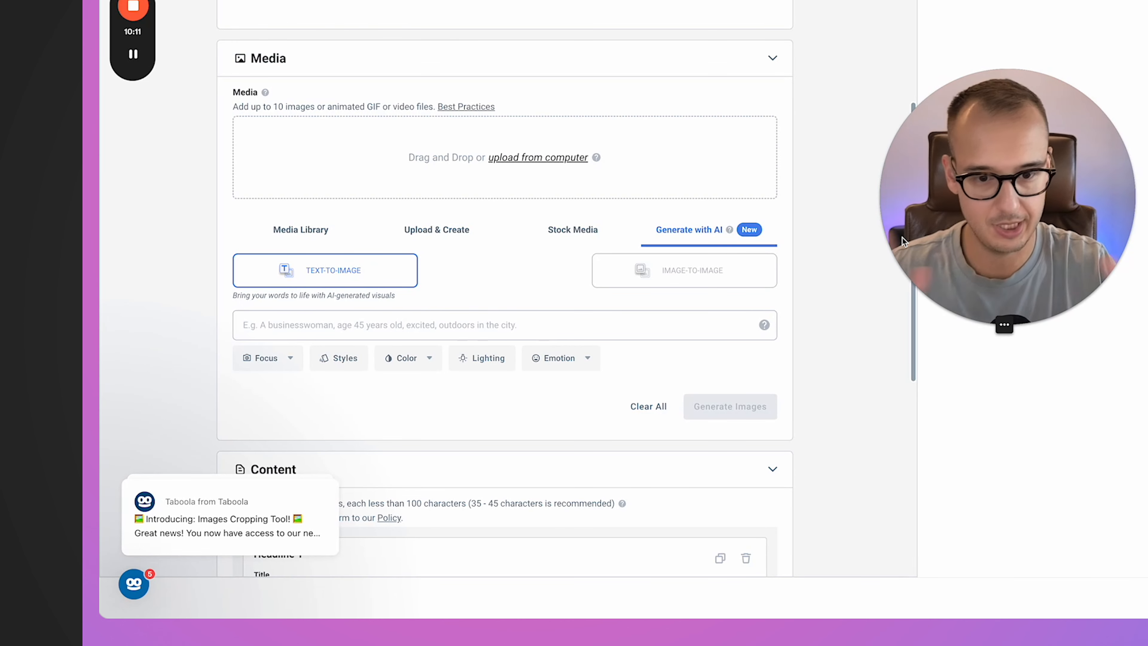
scroll(699, 256, "down", 3)
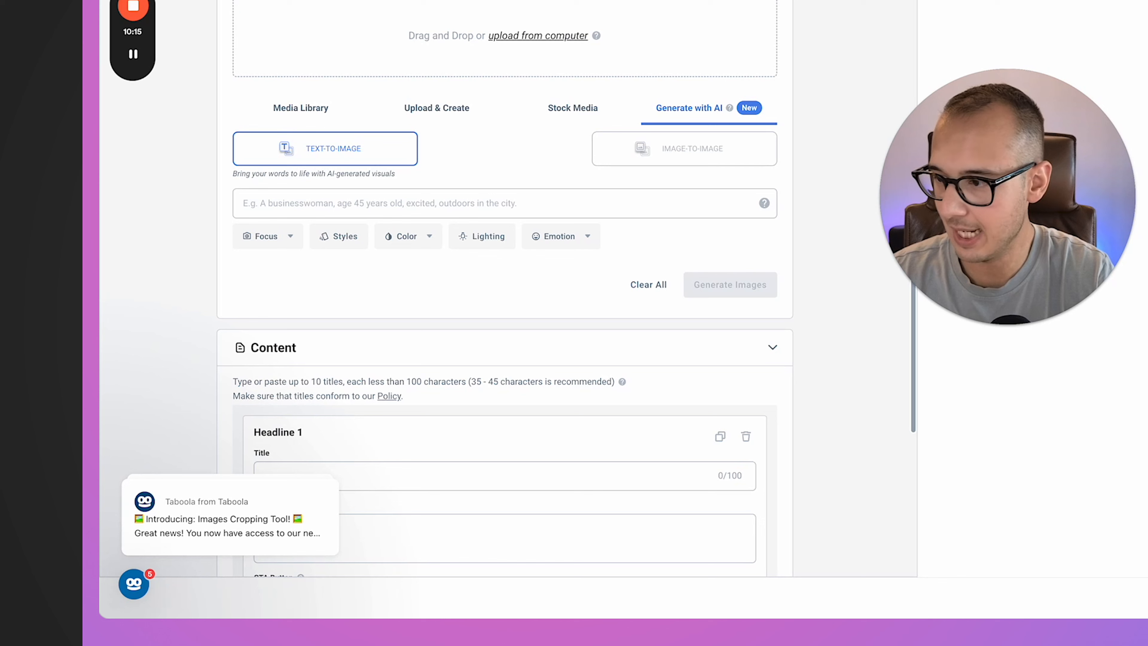
left_click_drag(102, 226, 588, 62)
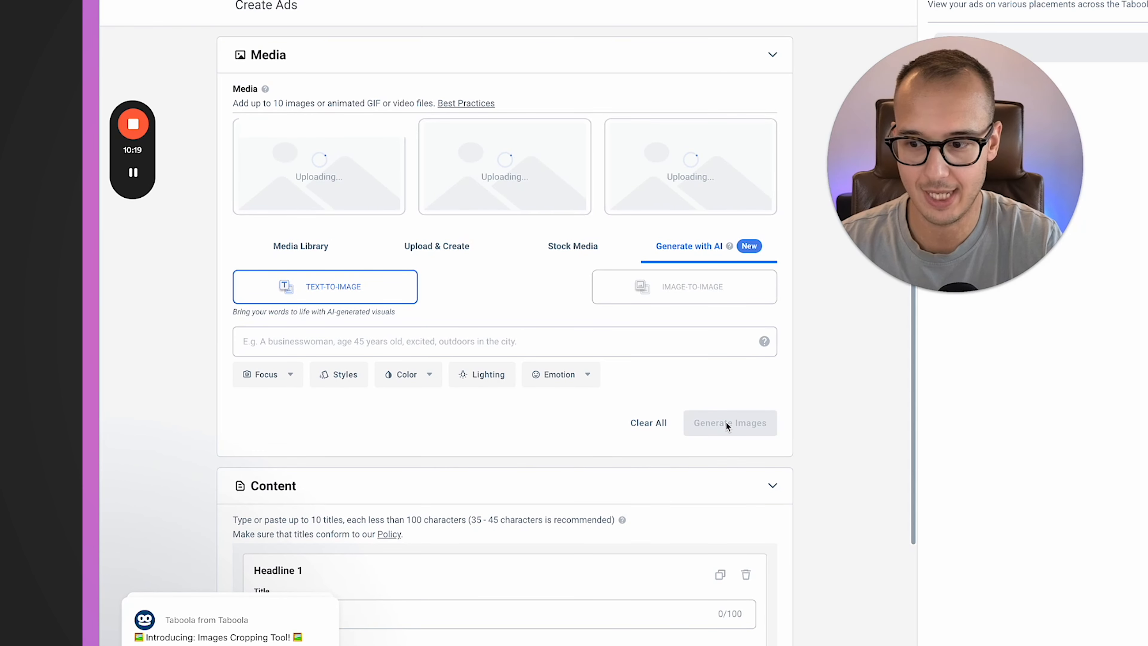
Step: Set the title of Headline 1 to "Doctors Are Stunned: This Simple Trick Can Relieve Knee Pain Instantly"
scroll(595, 380, "down", 5)
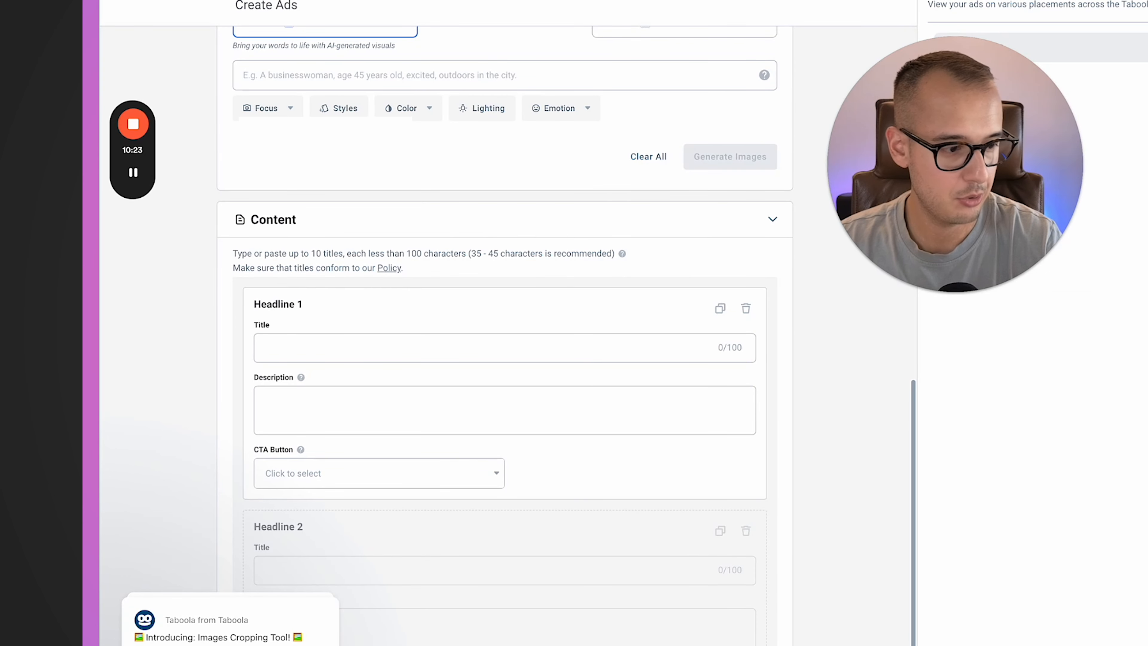
left_click(461, 358)
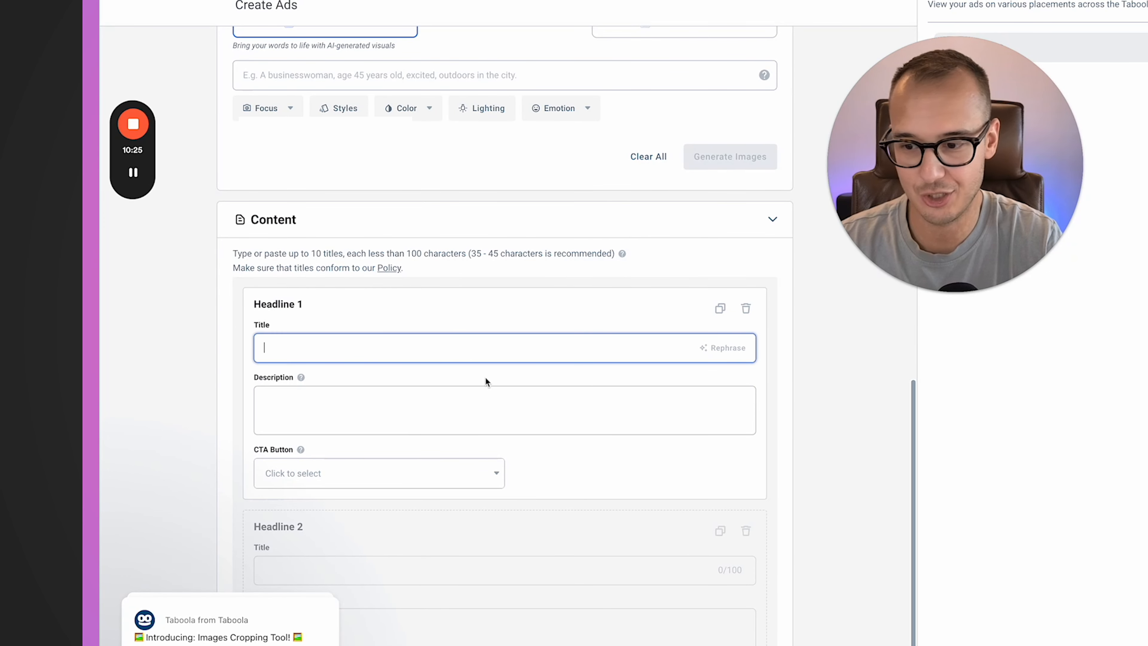
type("Doctors Are Stunned: This Simple Trick Can Relieve Knee Pain Instantly")
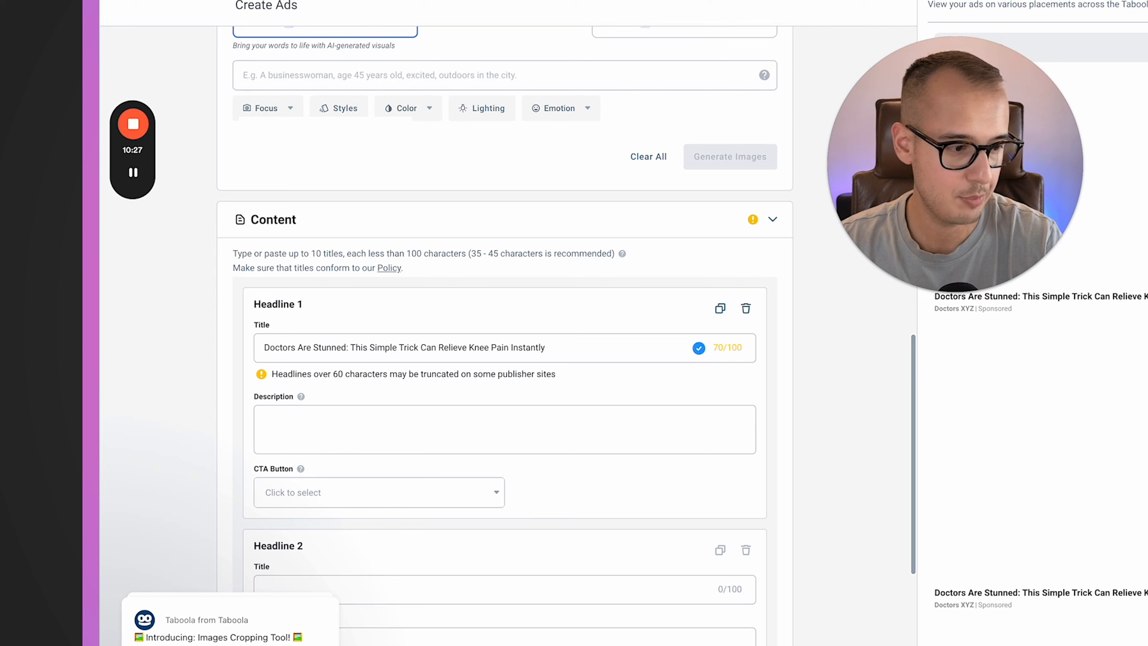
Step: Set the title of Headline 2 to "The Knee Pain Solution They Don't Want You to Know About"
scroll(622, 471, "down", 3)
left_click(416, 457)
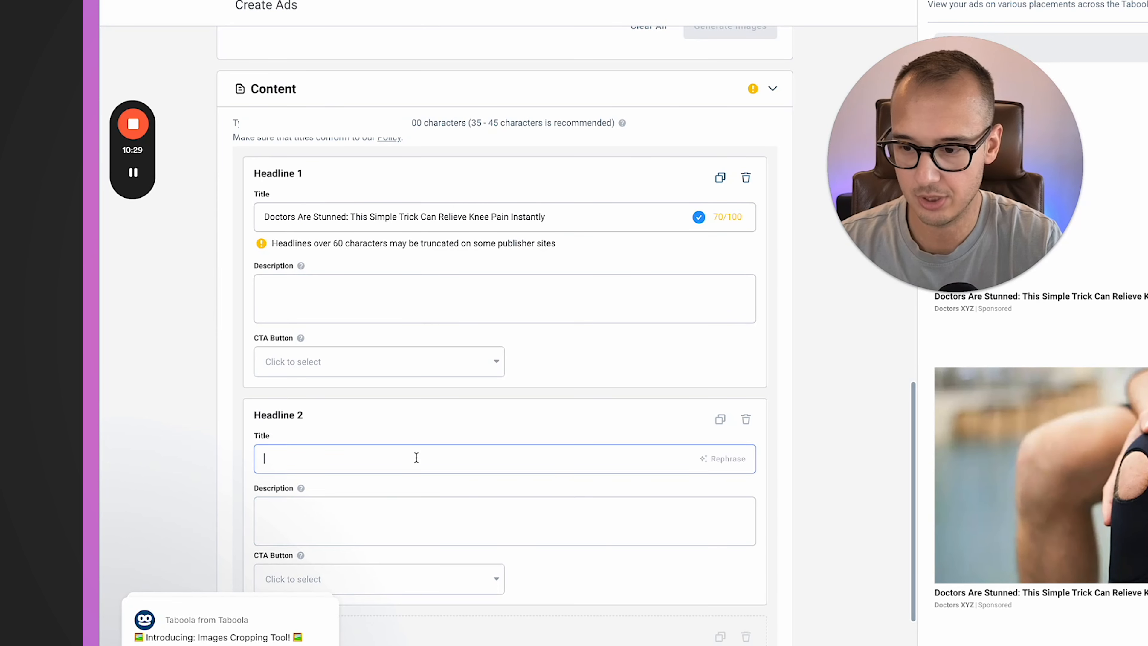
type("The Knee Pain Solution They Don't Want You to Know About")
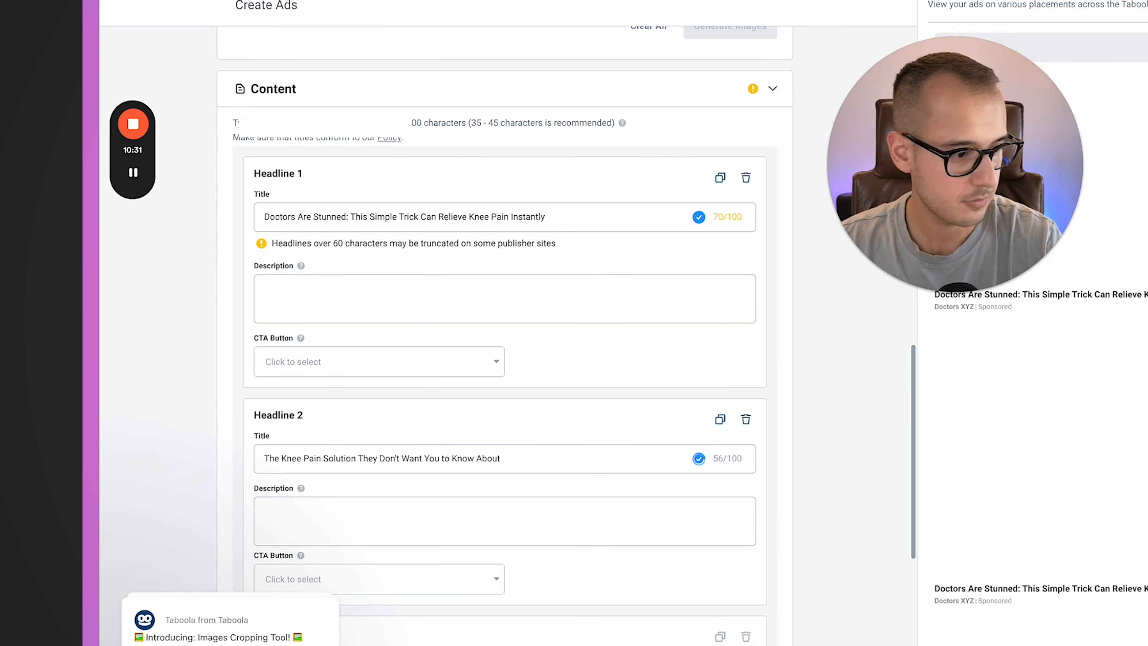
Step: Set the title of Headline 3 to "Stop Suffering in Silence: The Secret Ingredient That's Revolutionizing Knee Pain Relief"
scroll(499, 544, "down", 3)
left_click(471, 561)
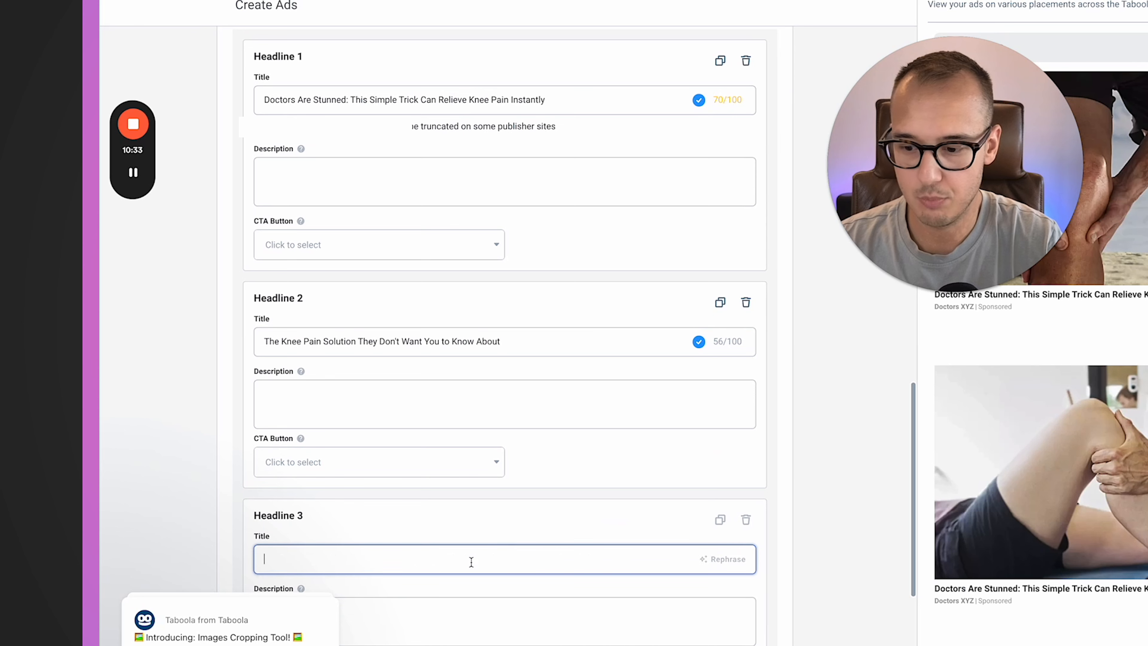
key("ctrl+v")
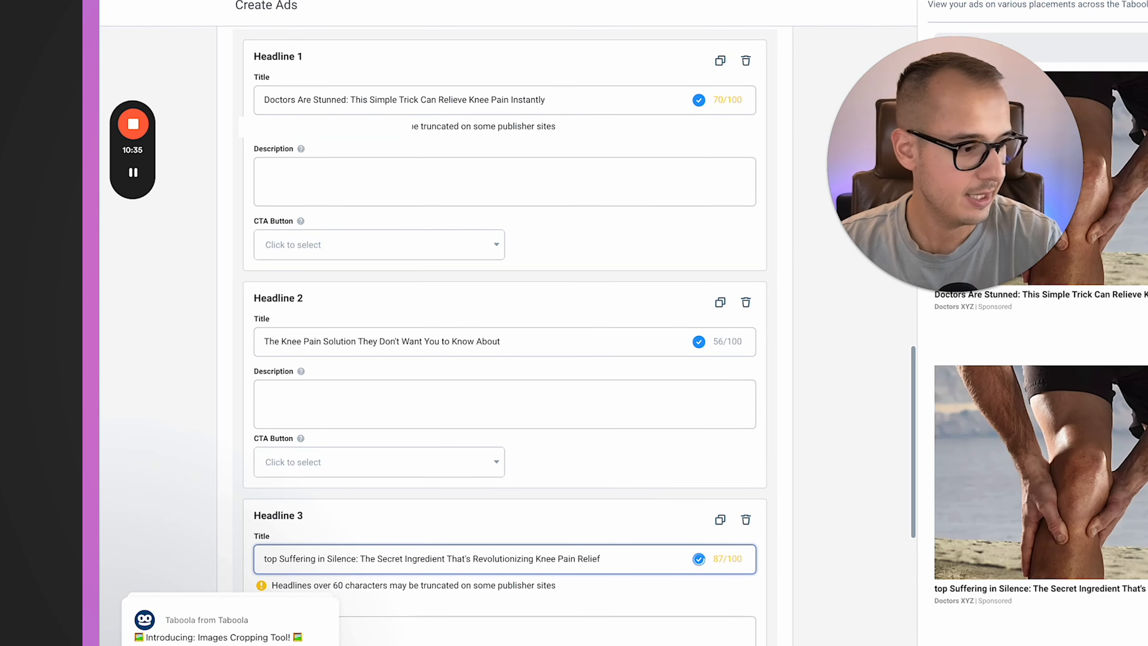
triple_click(540, 551)
key("Home")
type("S")
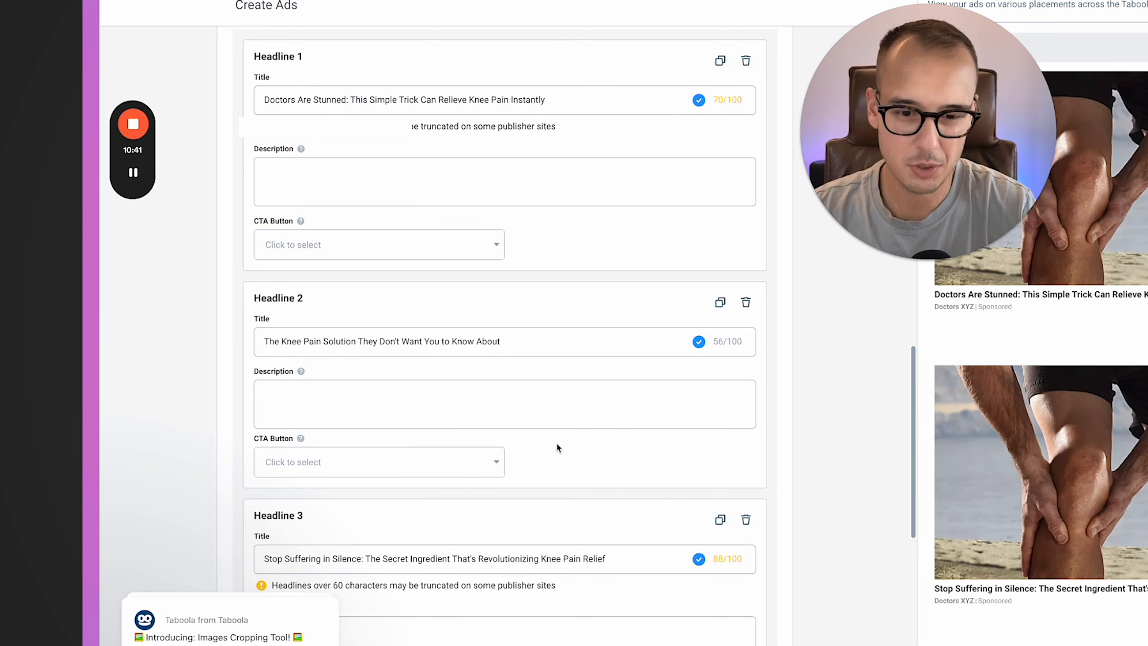
Step: Review the three headlines and the uploaded images of the ad variations
scroll(531, 447, "down", 10)
scroll(417, 369, "up", 10)
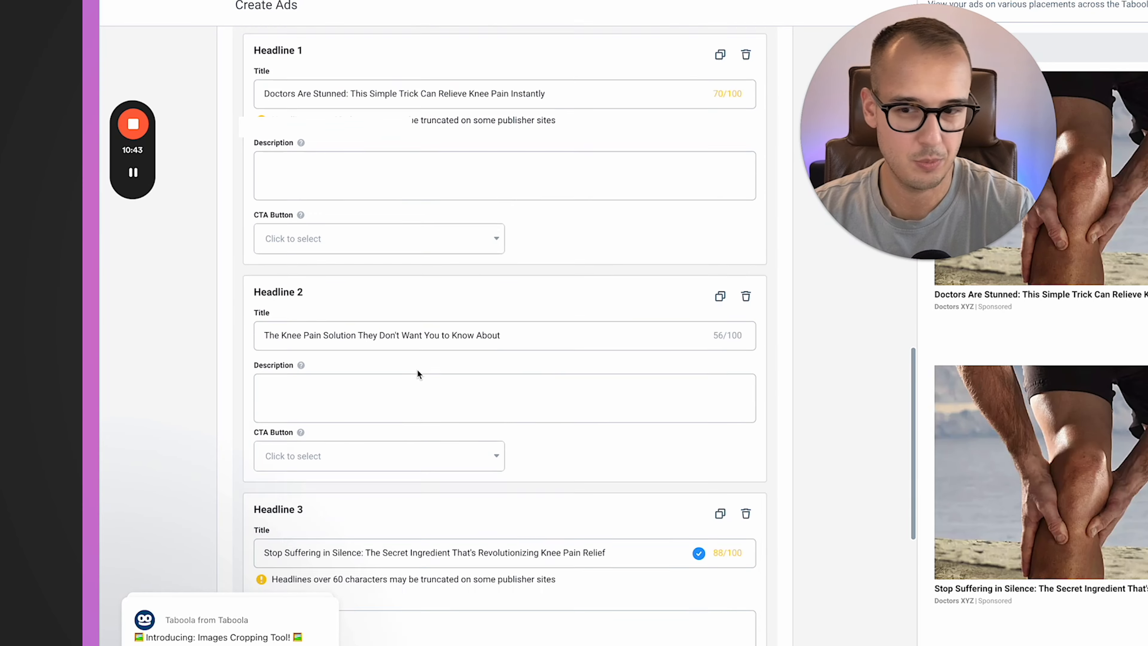
scroll(417, 369, "up", 10)
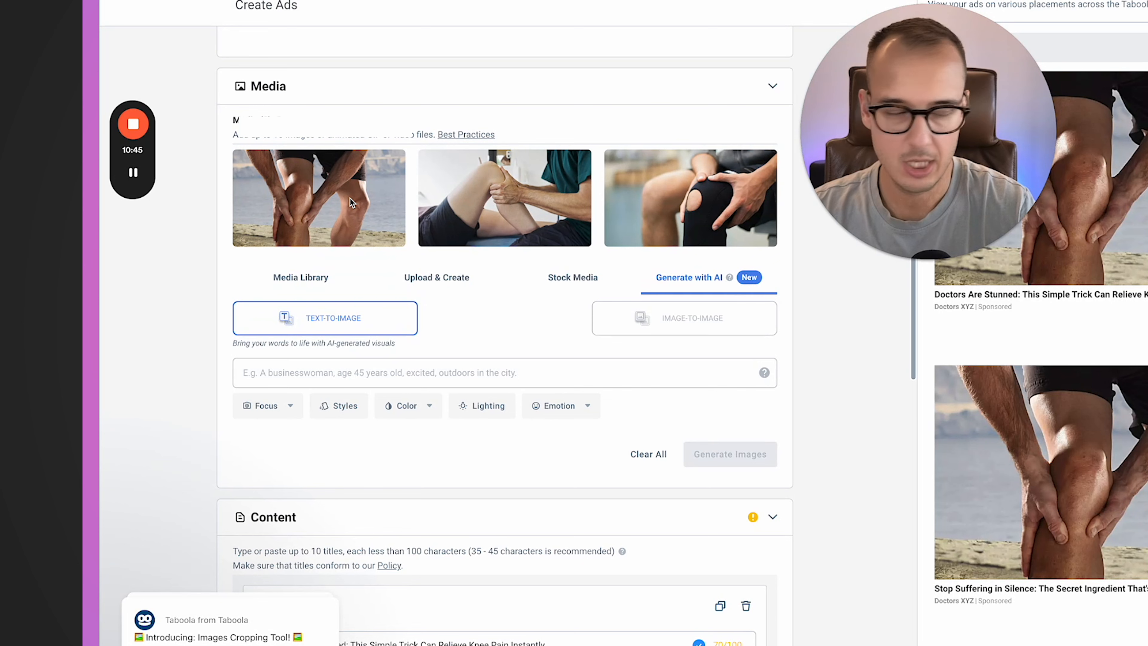
Step: Set the focal point of the first image onto the knee held by both hands
mouse_move(330, 228)
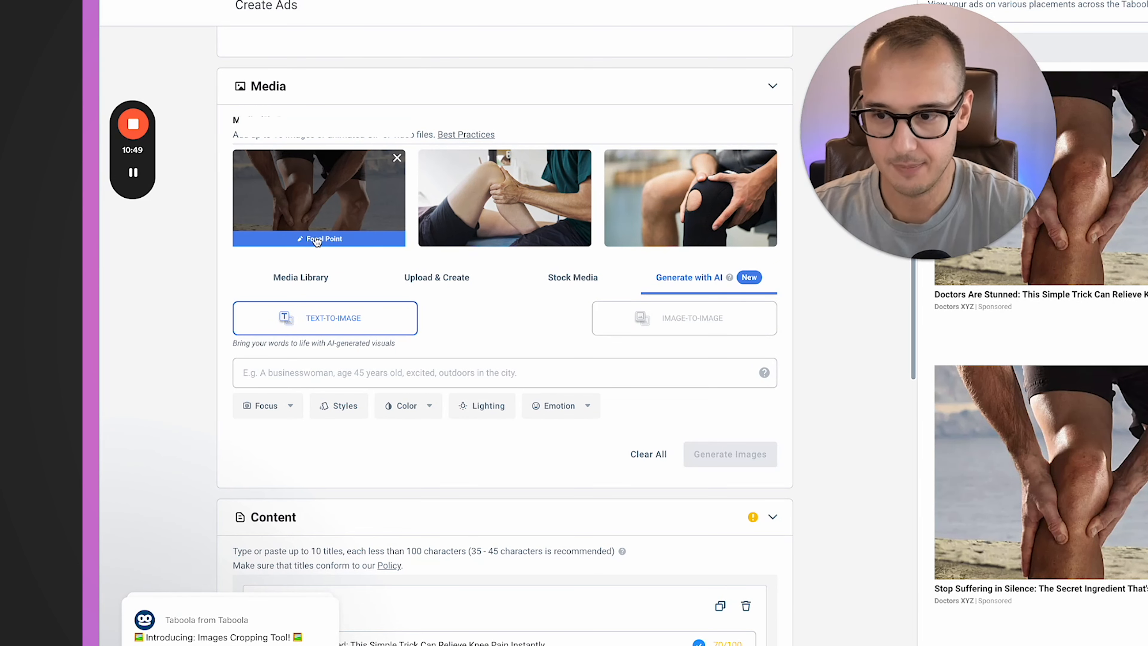
left_click(331, 240)
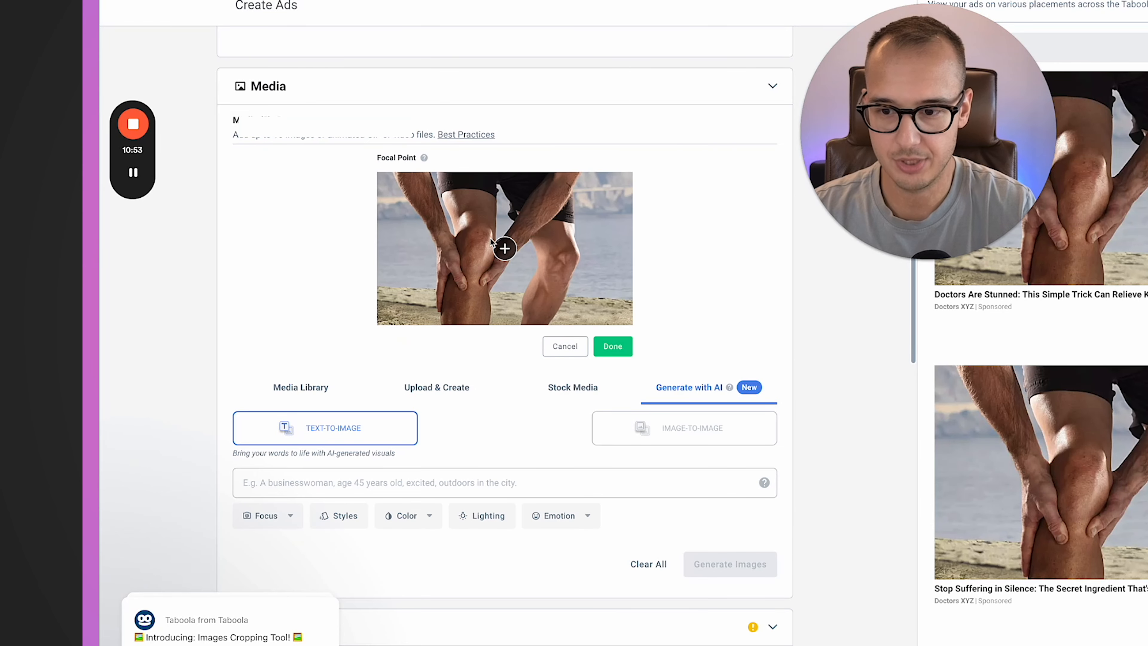
left_click_drag(504, 248, 468, 248)
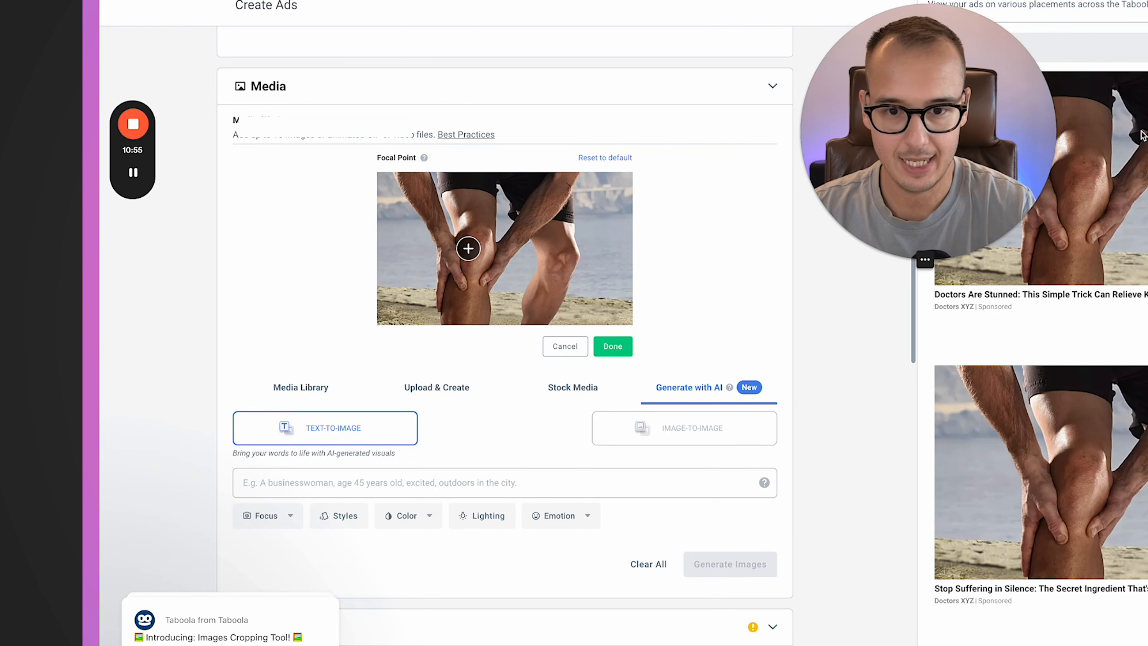
key("ctrl+a")
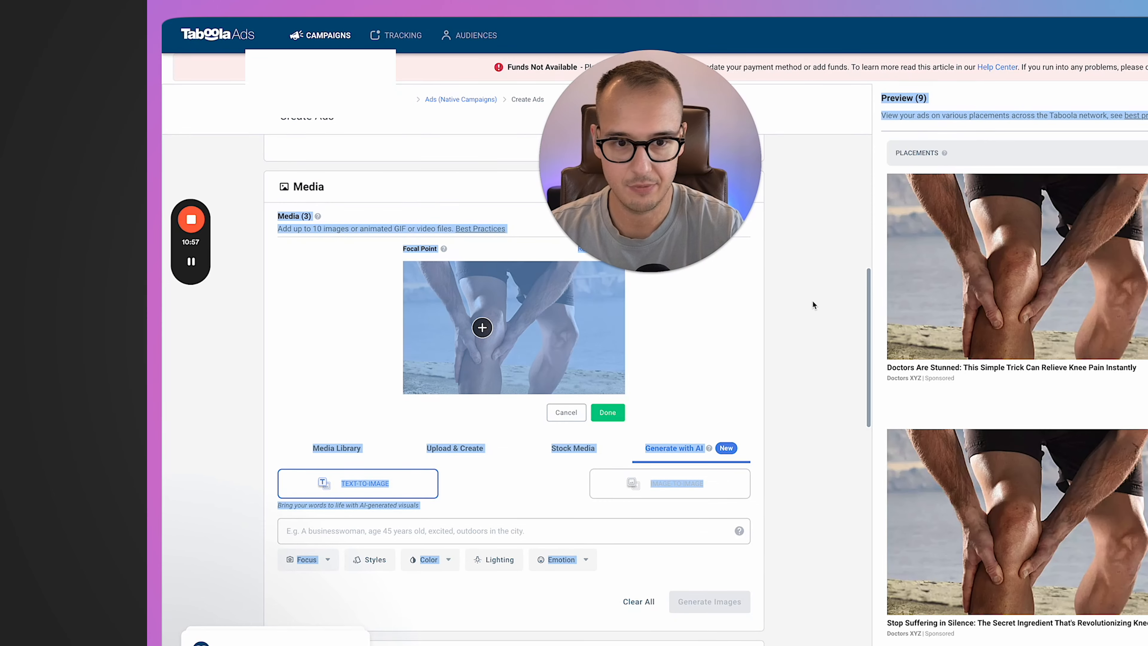
left_click(814, 304)
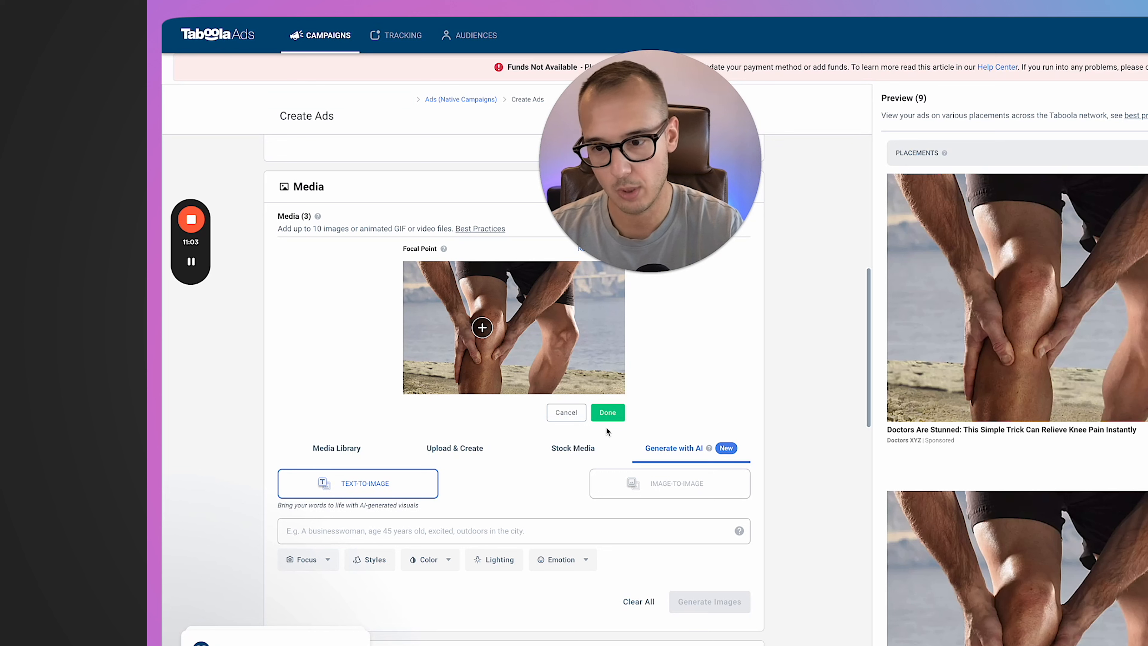
left_click_drag(482, 327, 488, 324)
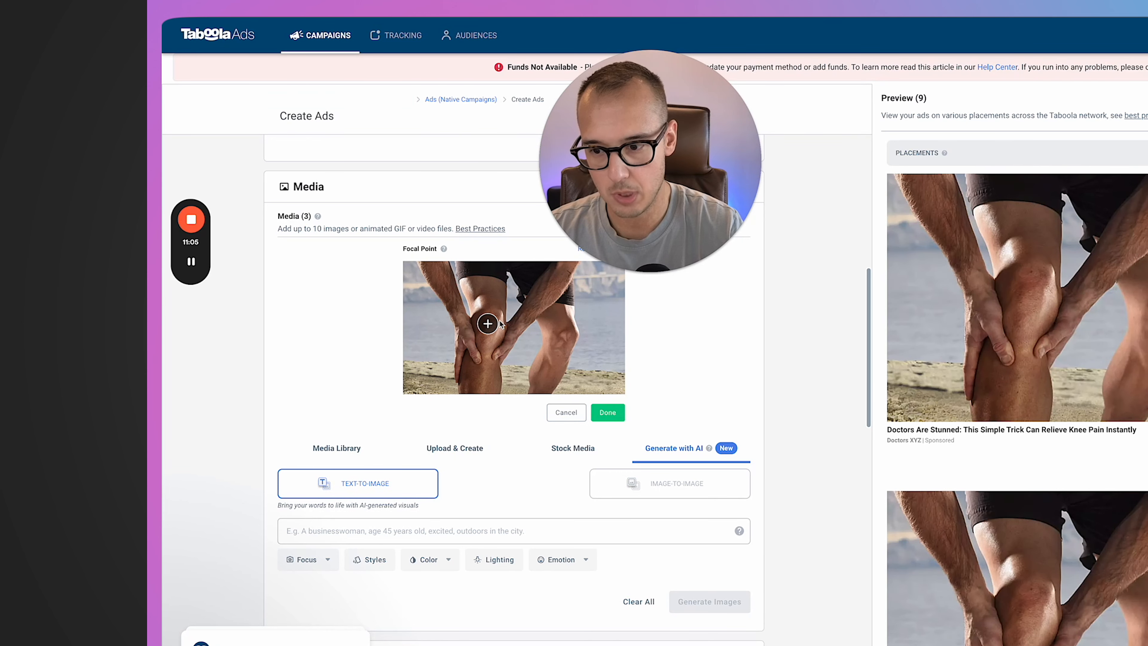
left_click(608, 412)
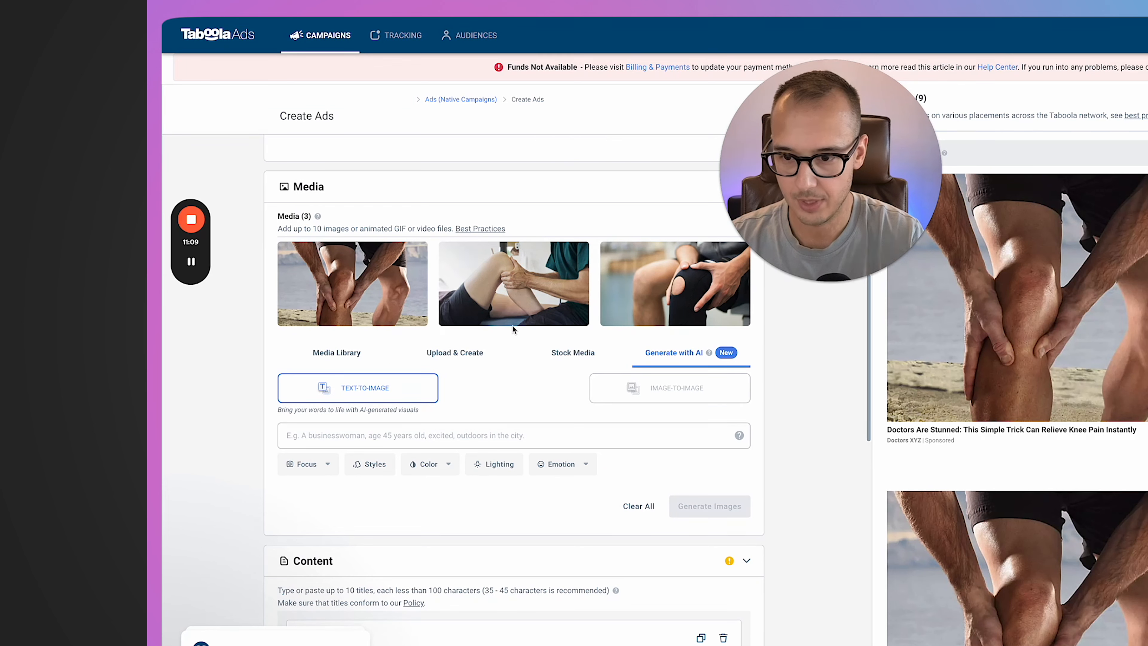
Step: Adjust the focal points of the second and third images and save both
left_click(515, 322)
left_click_drag(518, 330, 496, 302)
left_click(607, 412)
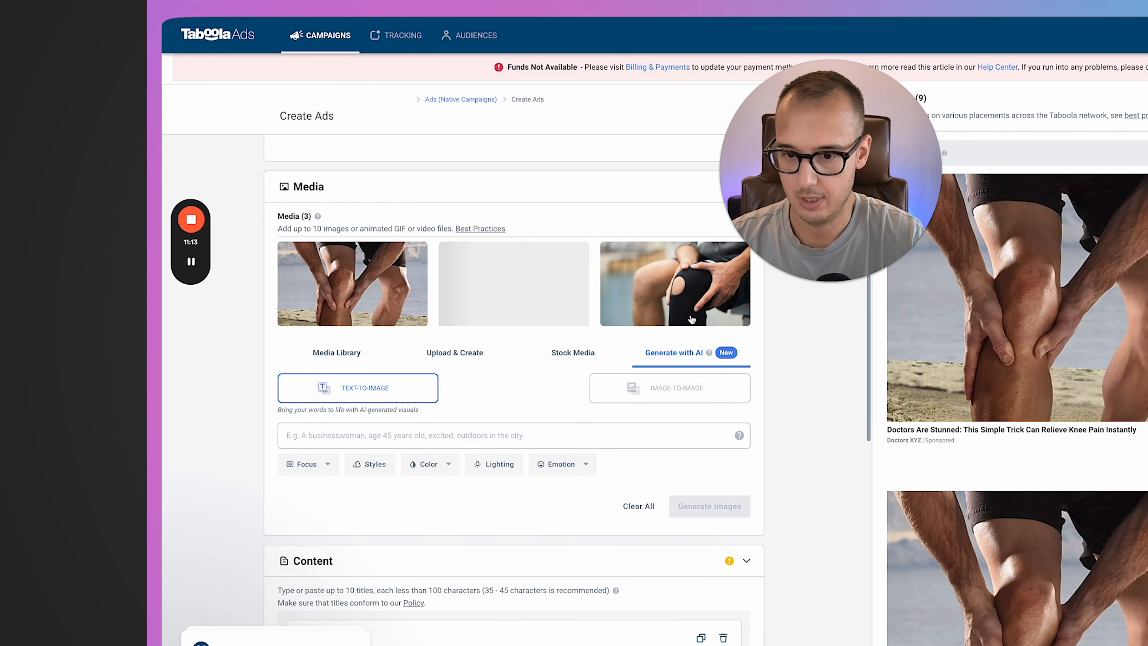
left_click(694, 321)
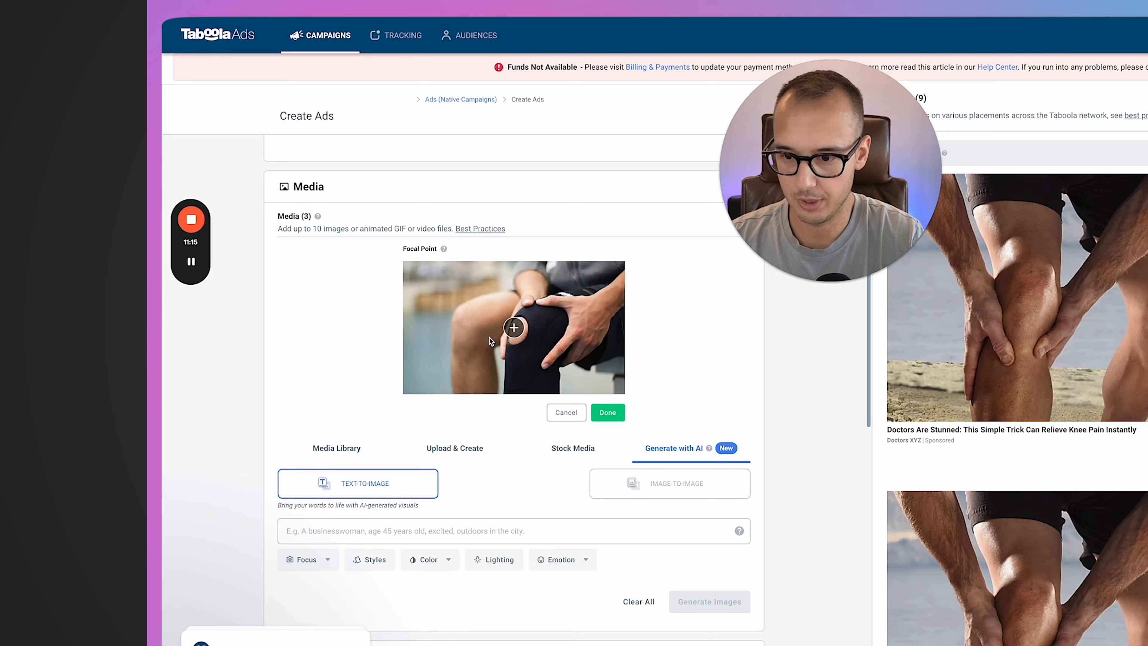
left_click_drag(517, 326, 586, 336)
left_click(608, 412)
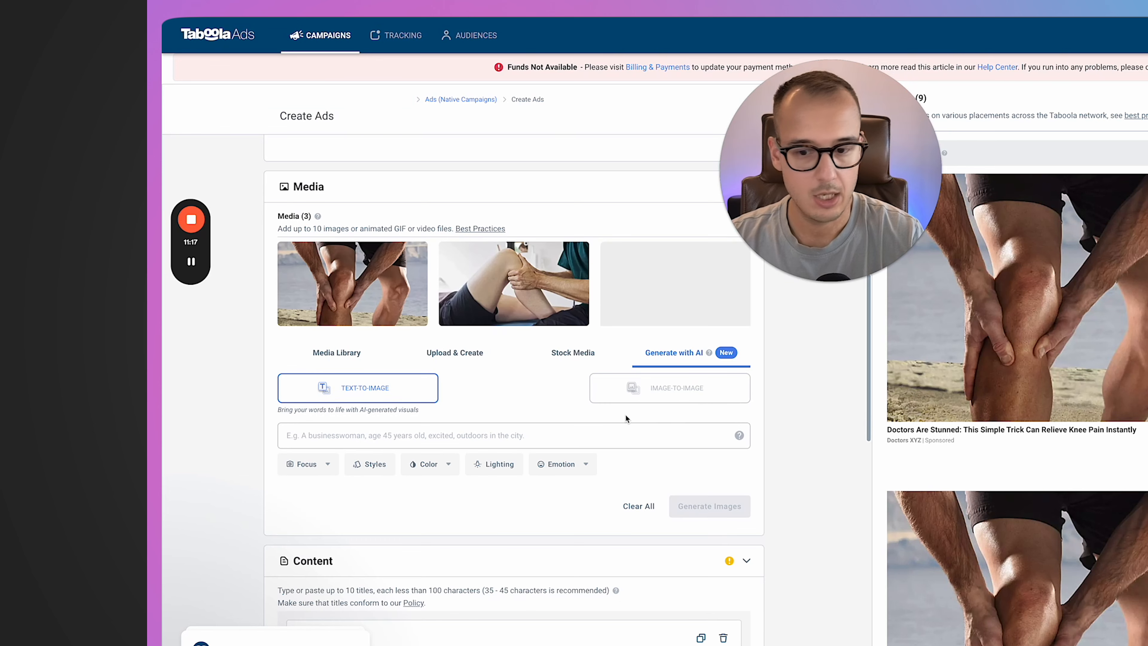
Step: Enter "This is my description" as the description of Headline 1
scroll(623, 454, "down", 7)
left_click(437, 393)
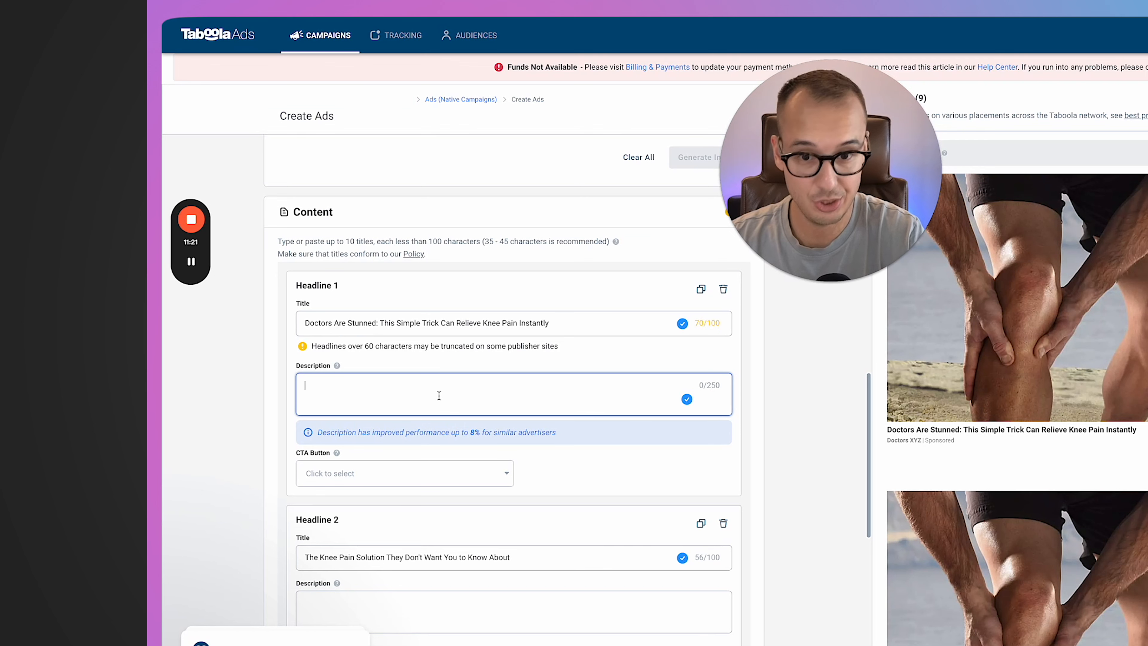
type("This is my description")
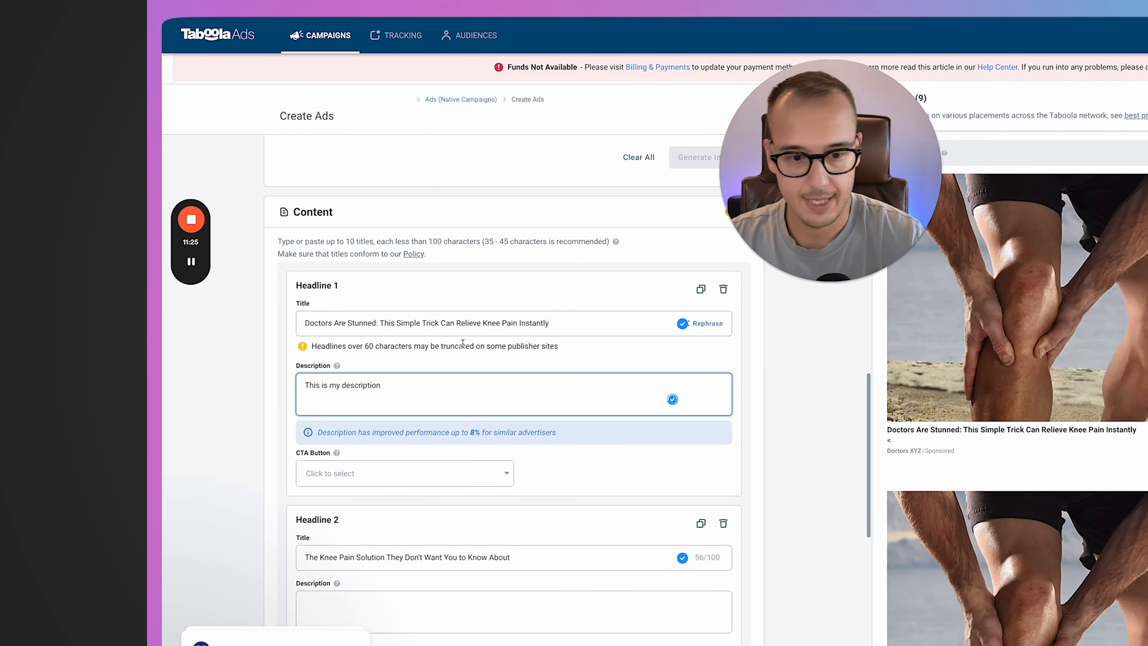
Step: Copy the description of Headline 1 into the descriptions of Headline 2 and Headline 3
scroll(457, 355, "down", 1)
triple_click(405, 374)
key("ctrl+c")
scroll(394, 529, "down", 2)
left_click(394, 520)
key("ctrl+v")
scroll(452, 497, "down", 3)
left_click(462, 593)
key("ctrl+v")
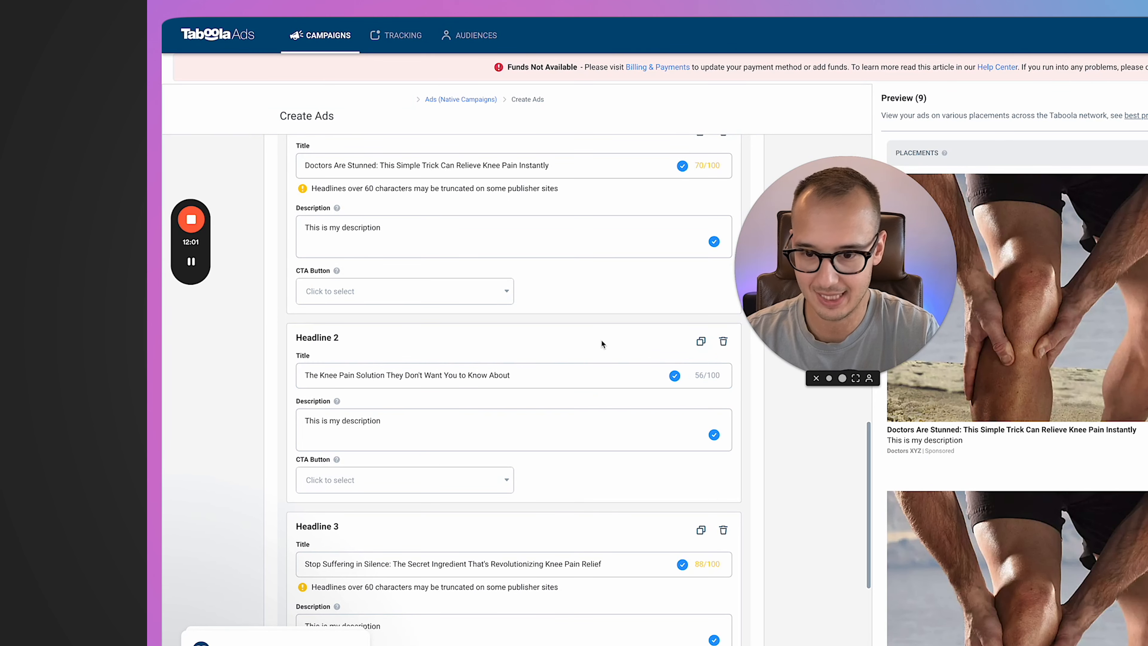
left_click(677, 413)
left_click(614, 375)
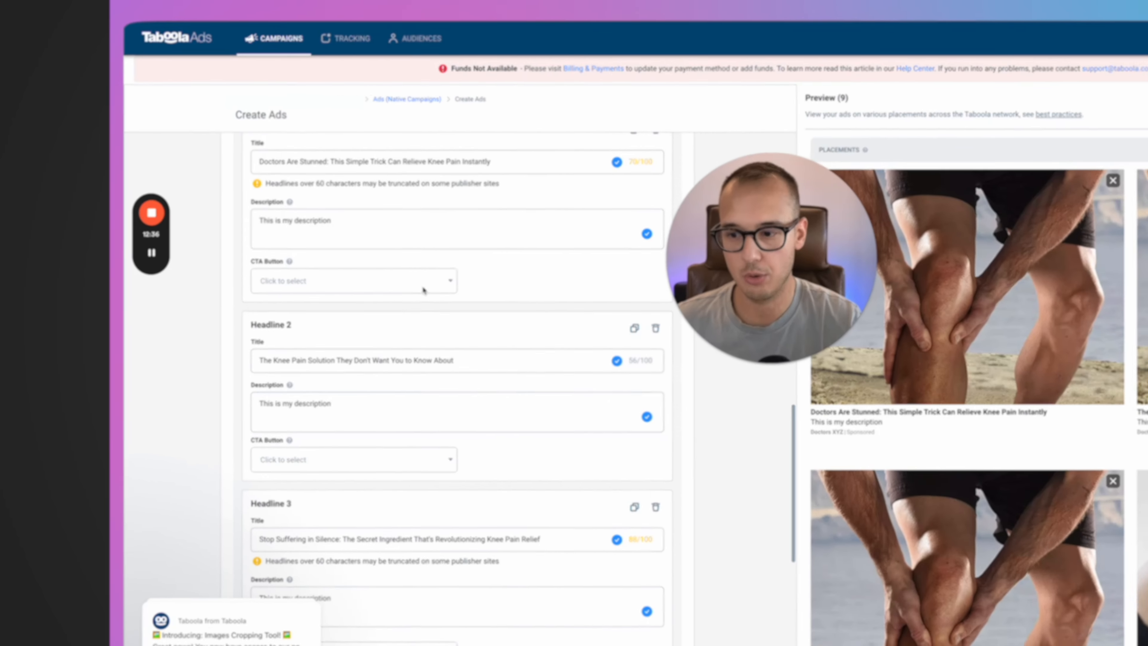
Step: Set the CTA button of Headlines 1, 2 and 3 to Learn More
left_click(429, 290)
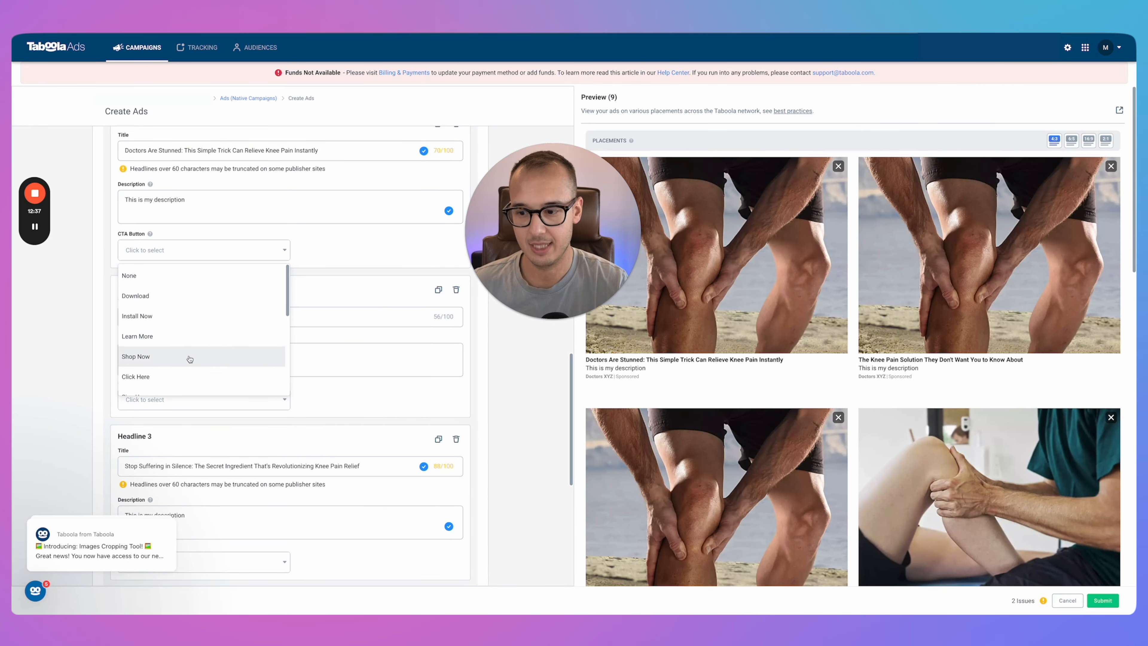
left_click(194, 336)
left_click(226, 402)
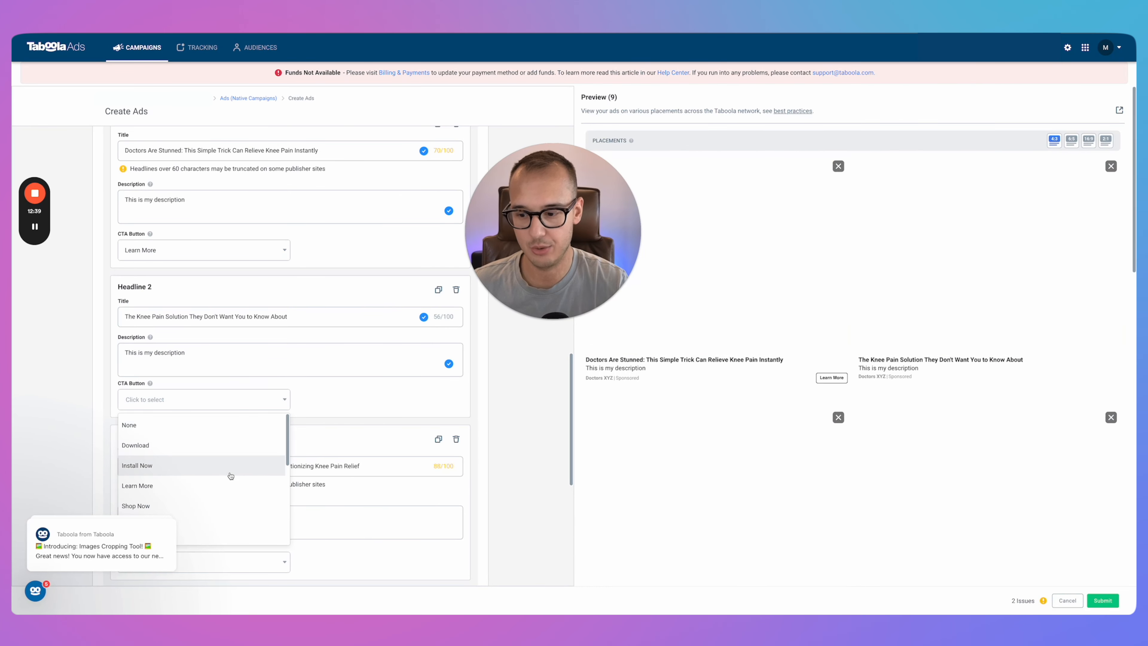
left_click(225, 486)
scroll(299, 430, "down", 5)
left_click(203, 272)
left_click(205, 358)
left_click(438, 381)
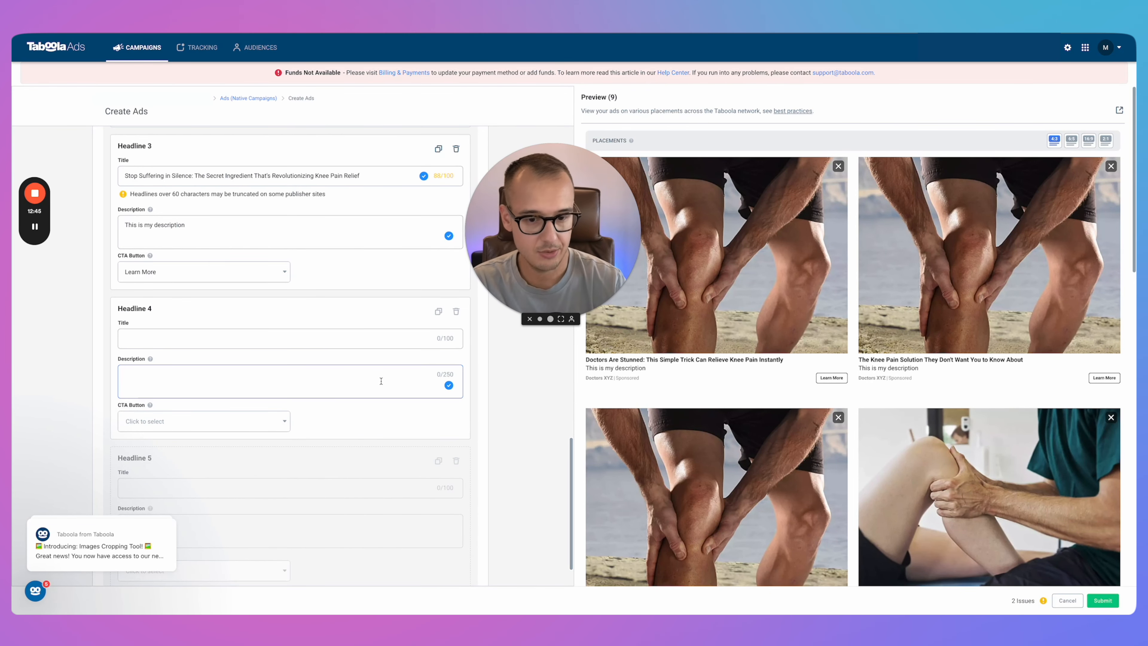
Step: Submit the ad variations and postpone adding a payment method to reach the list of created ads
scroll(380, 380, "down", 2)
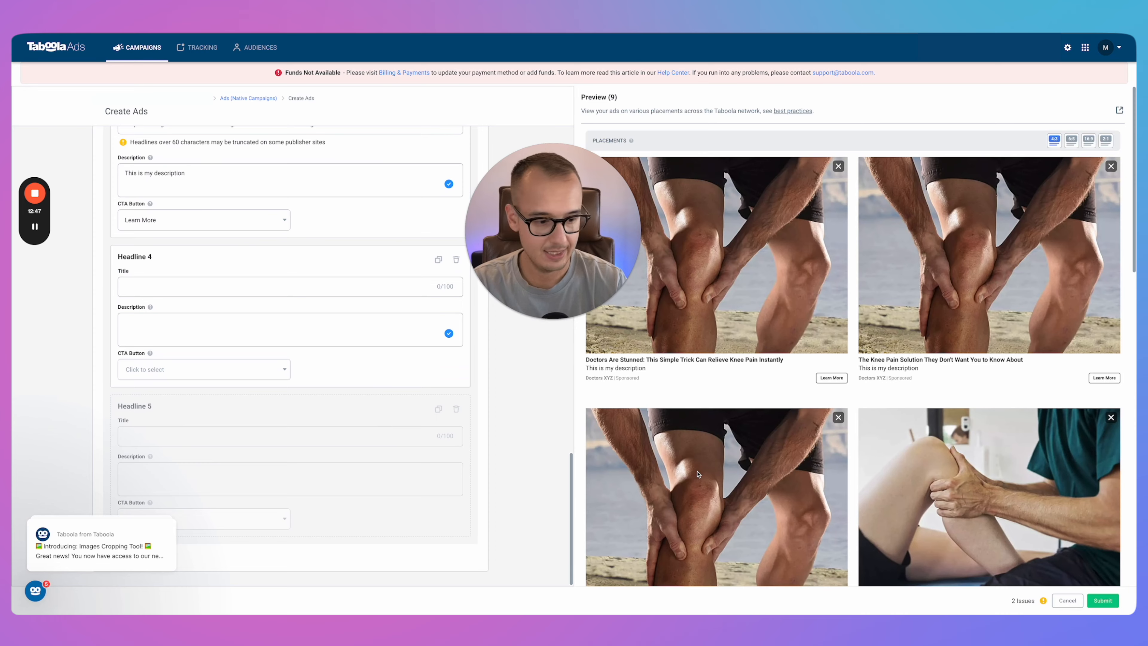
scroll(375, 426, "up", 15)
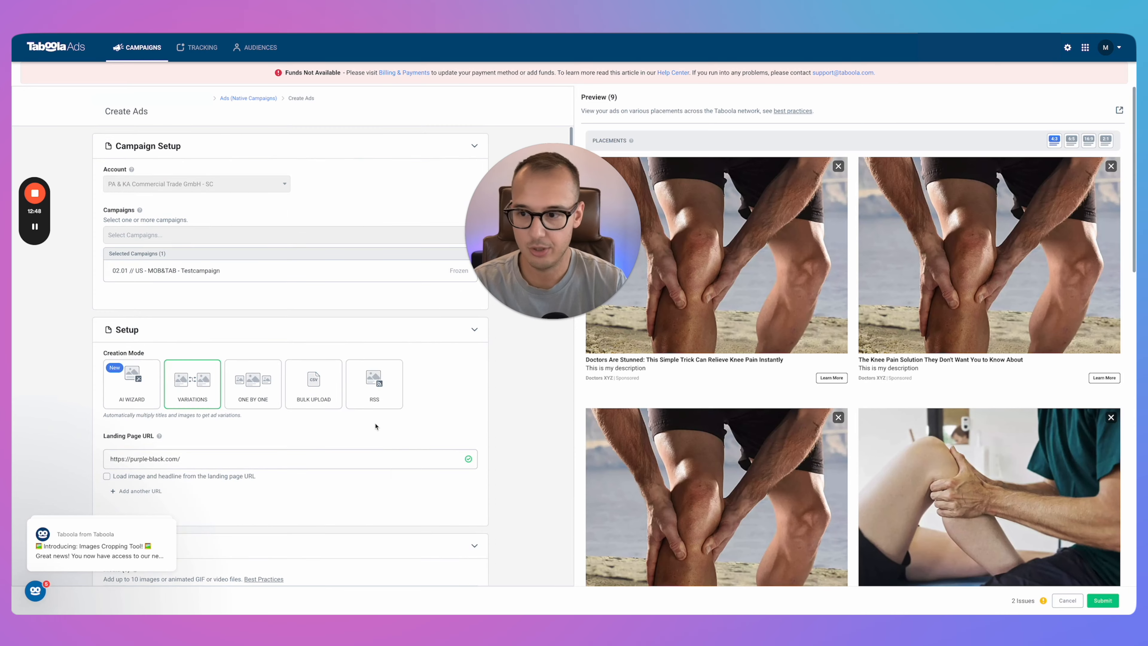
left_click(1094, 600)
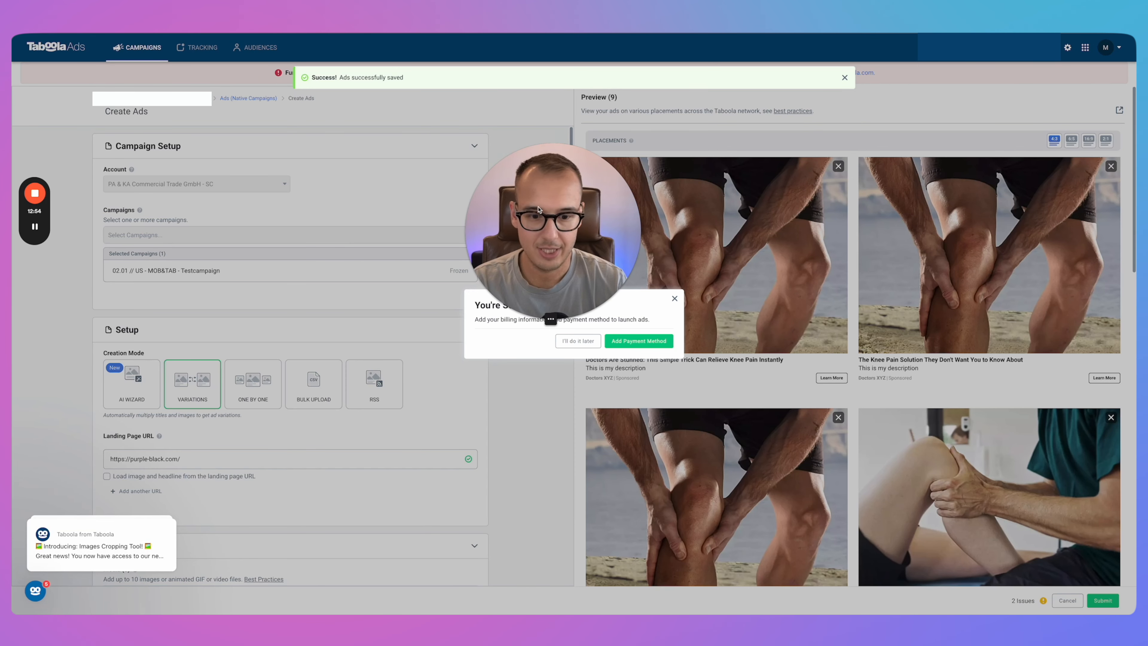
left_click_drag(538, 210, 368, 235)
left_click(576, 340)
scroll(548, 418, "down", 5)
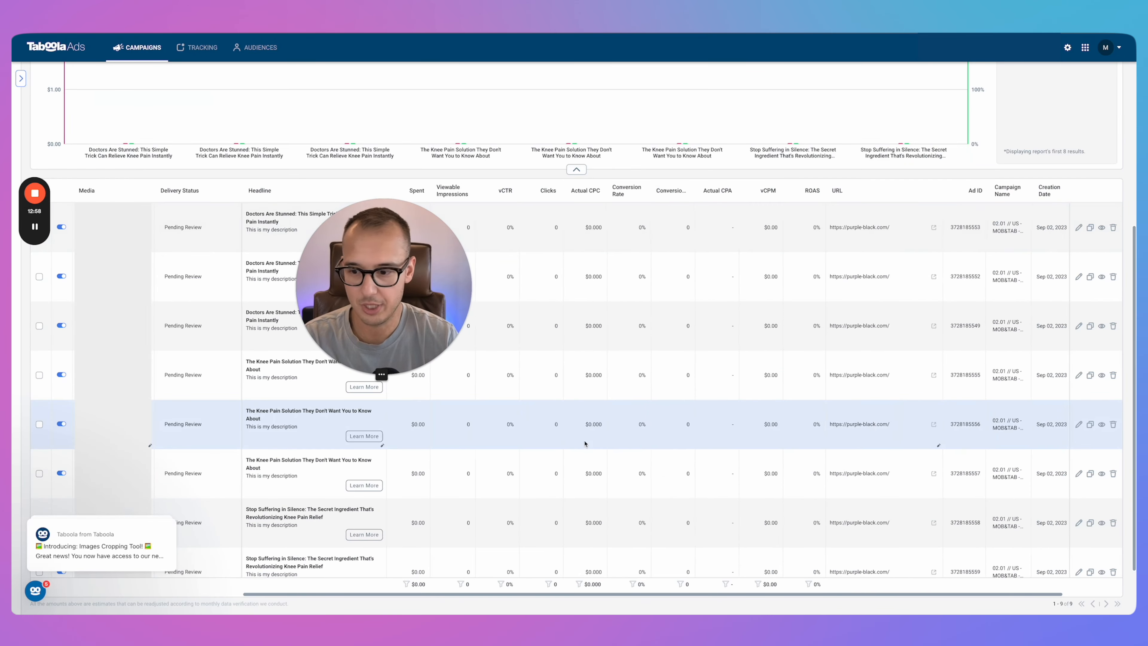
scroll(463, 429, "up", 1)
scroll(464, 429, "down", 1)
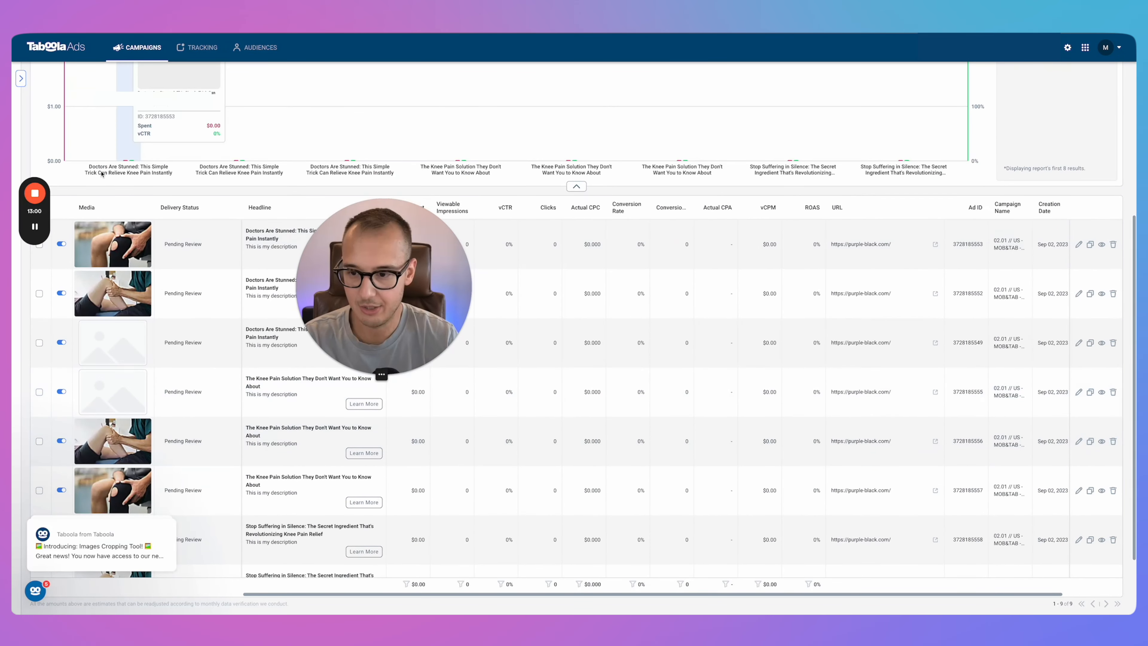